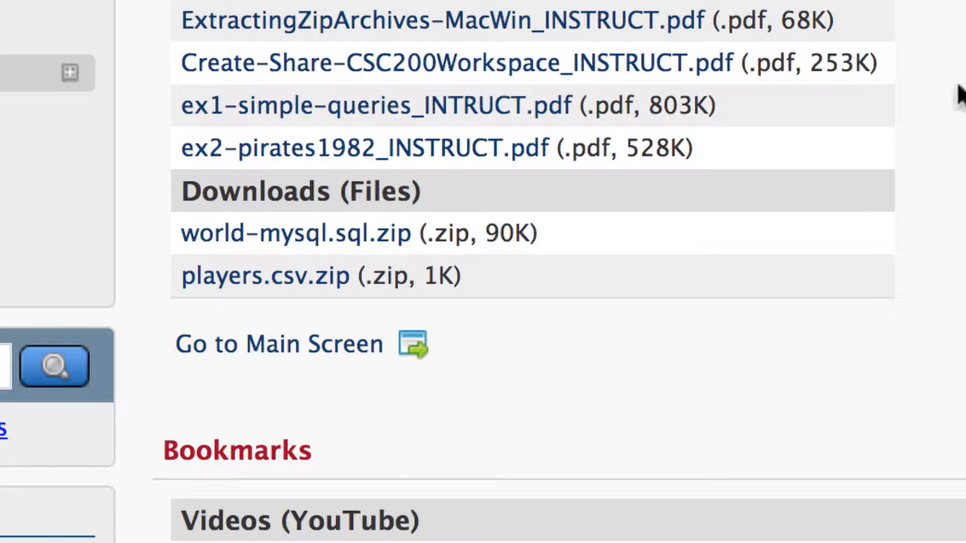
Step: Open ex2-pirates1982_INSTRUCT.pdf and scroll through its numbered instructions, then return to the top
click(479, 146)
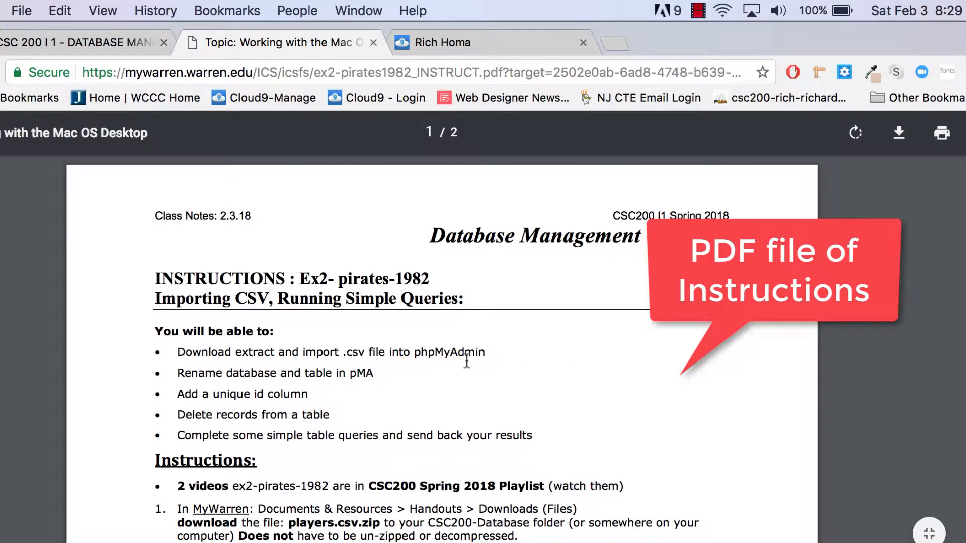
scroll(466, 361, down, 5)
scroll(467, 361, down, 5)
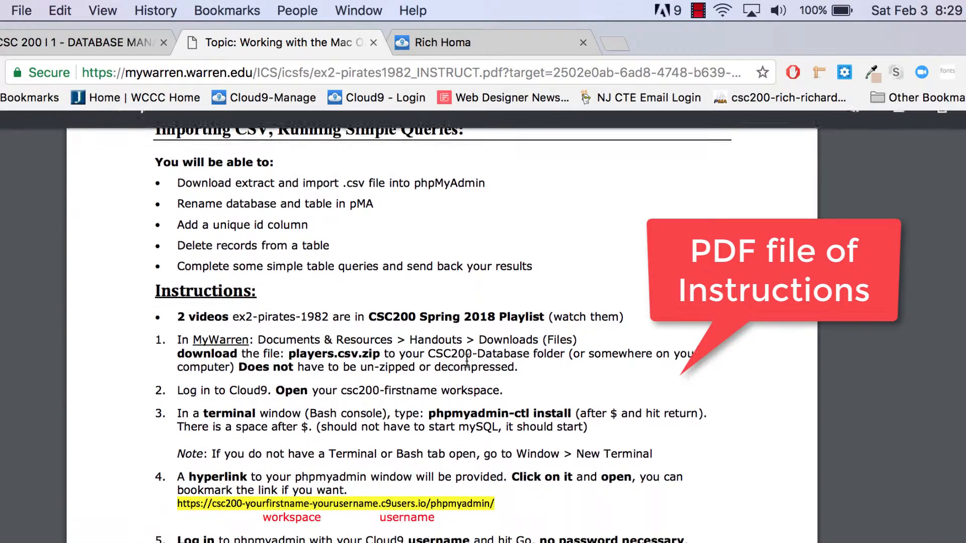
scroll(467, 361, down, 5)
scroll(467, 361, up, 10)
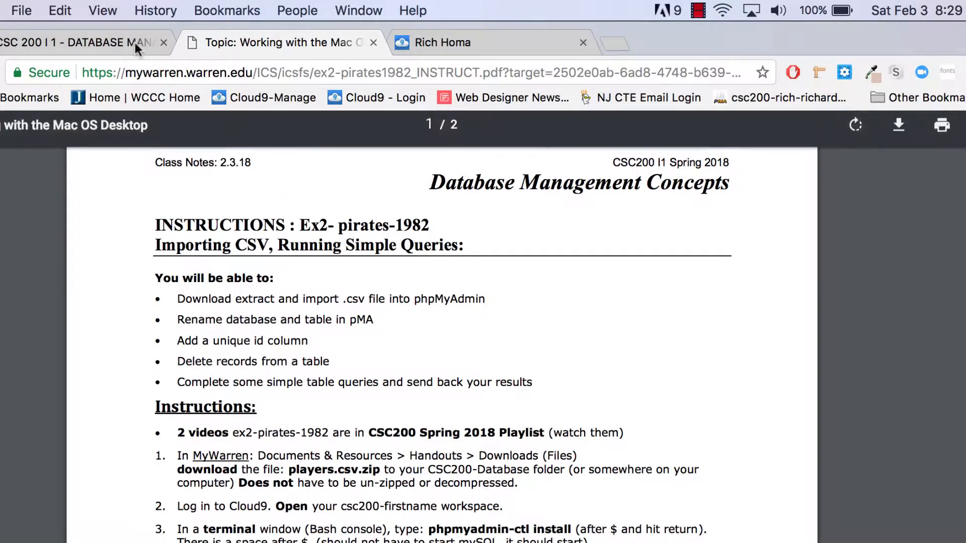
Step: Open the csc200-rich workspace, expand its project folder, and start a new bash terminal
click(522, 38)
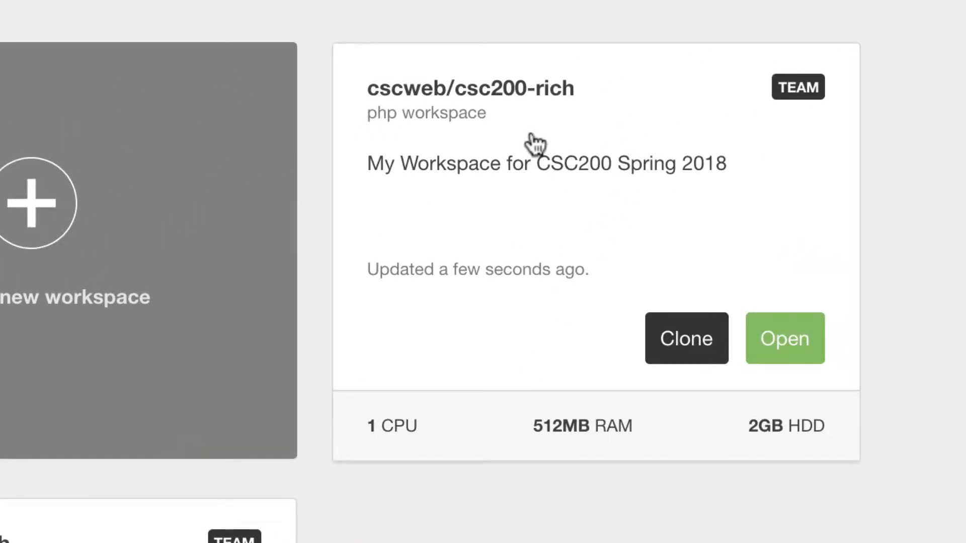
click(795, 347)
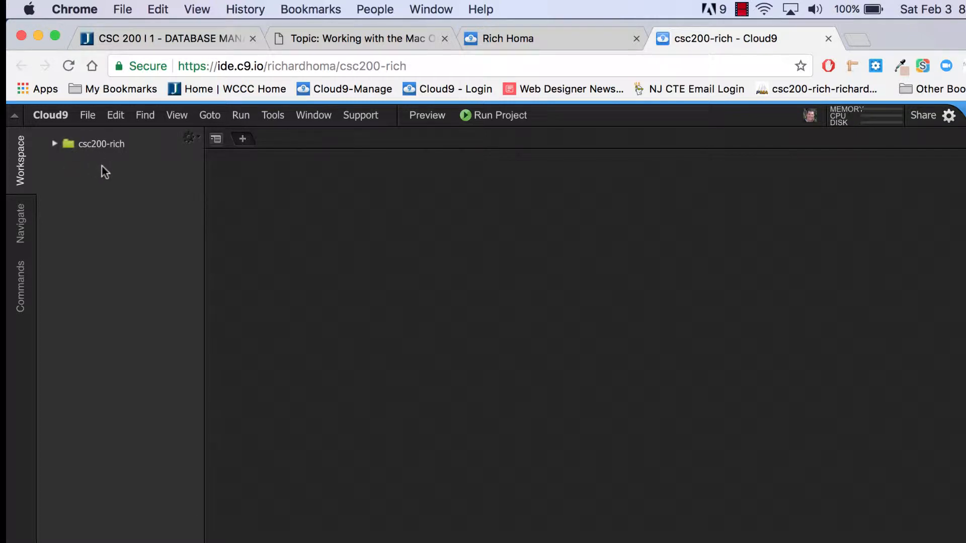
click(54, 143)
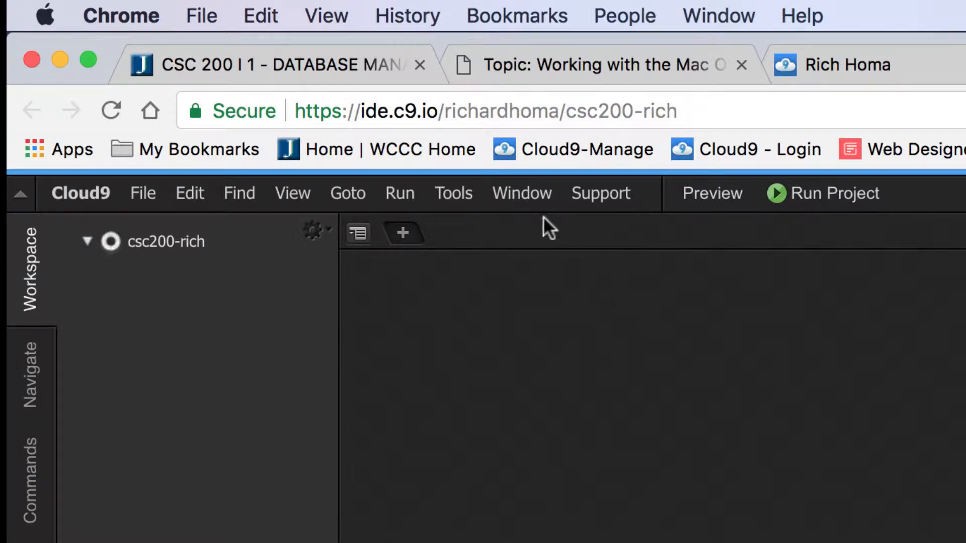
click(536, 190)
click(542, 229)
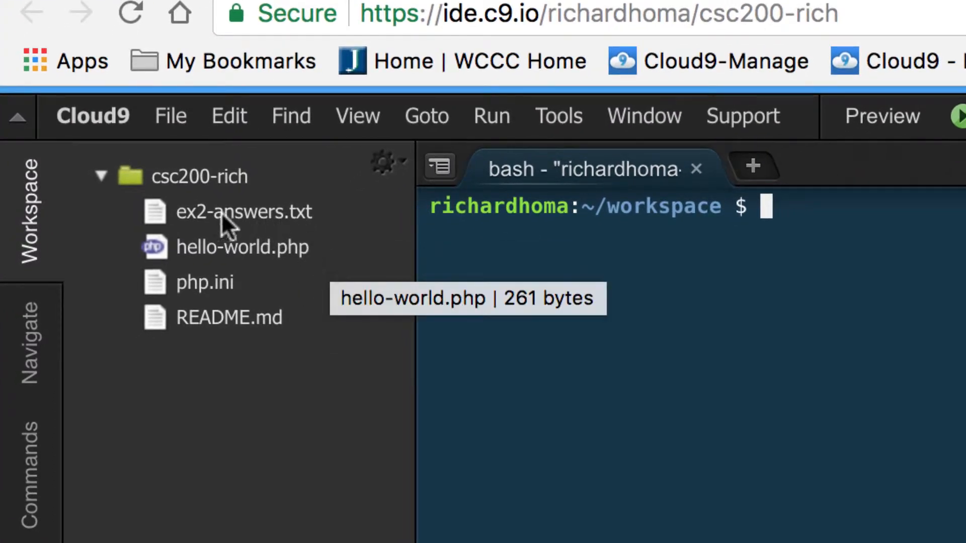
double_click(159, 200)
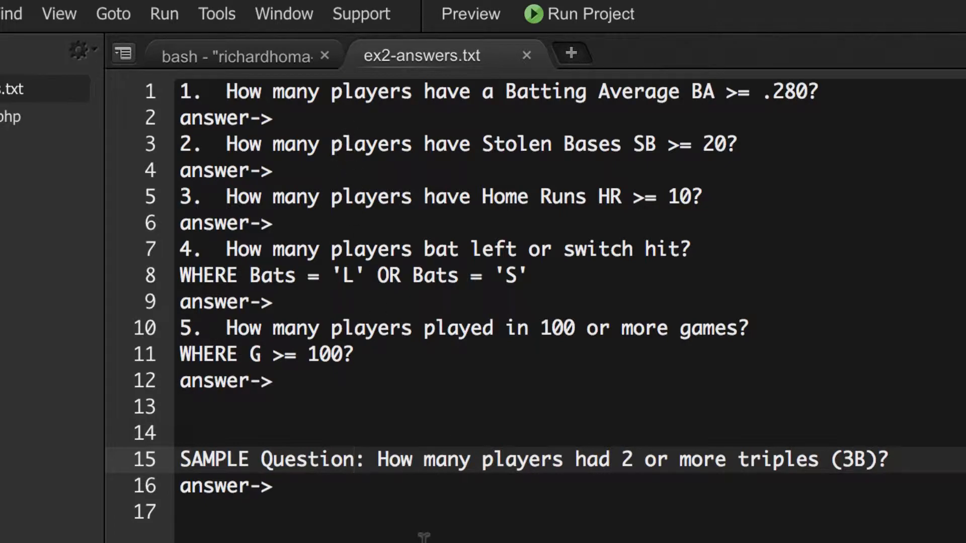
click(526, 56)
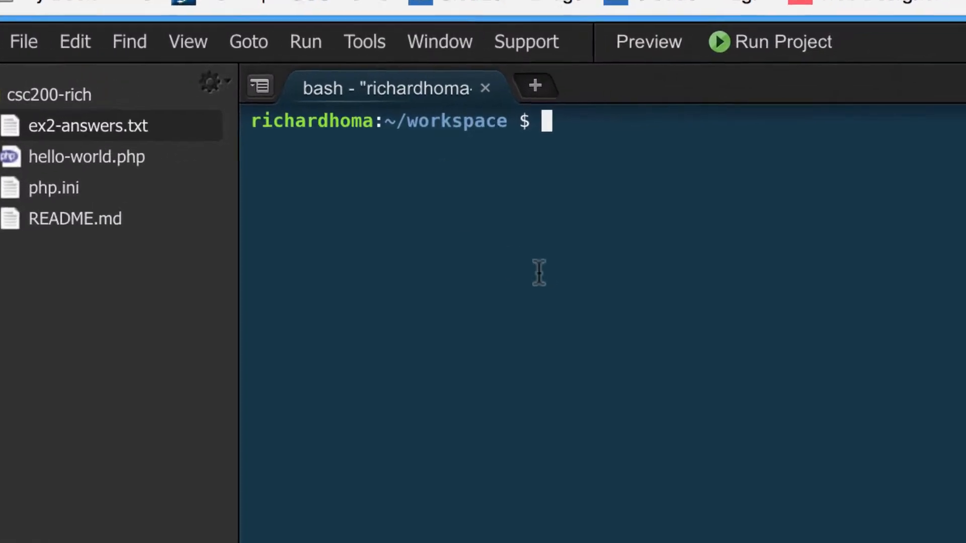
Step: Run 'phpmyadmin-ctl install' in the workspace's bash terminal
click(448, 42)
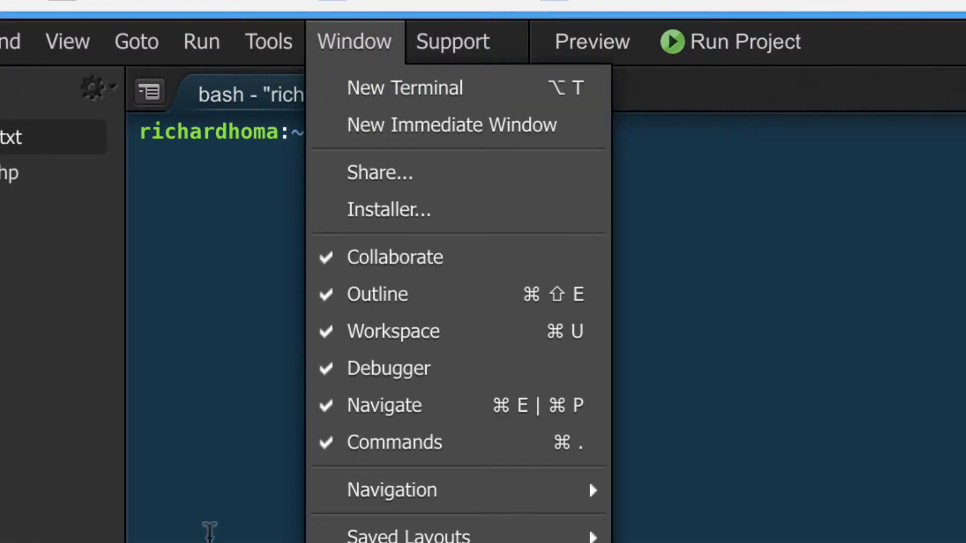
click(216, 523)
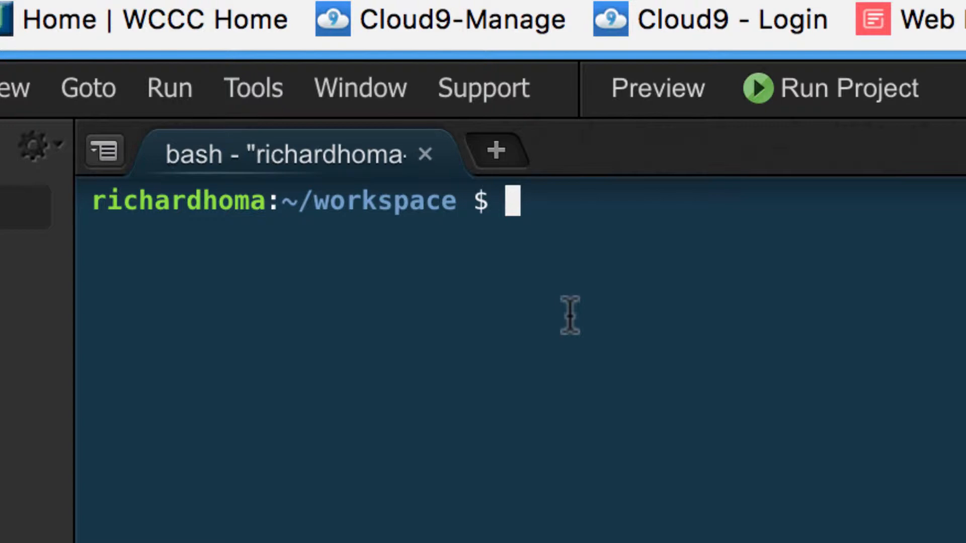
text(php)
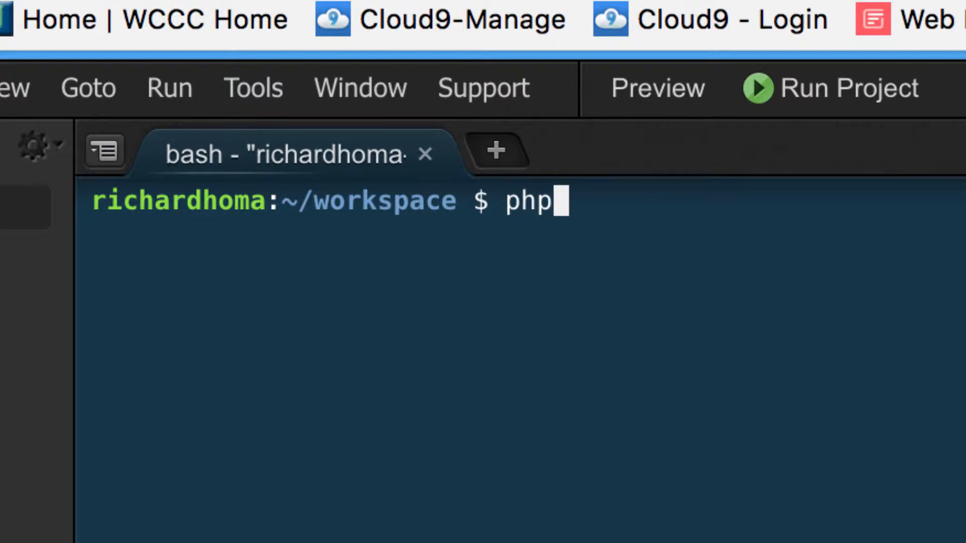
text(myadmin)
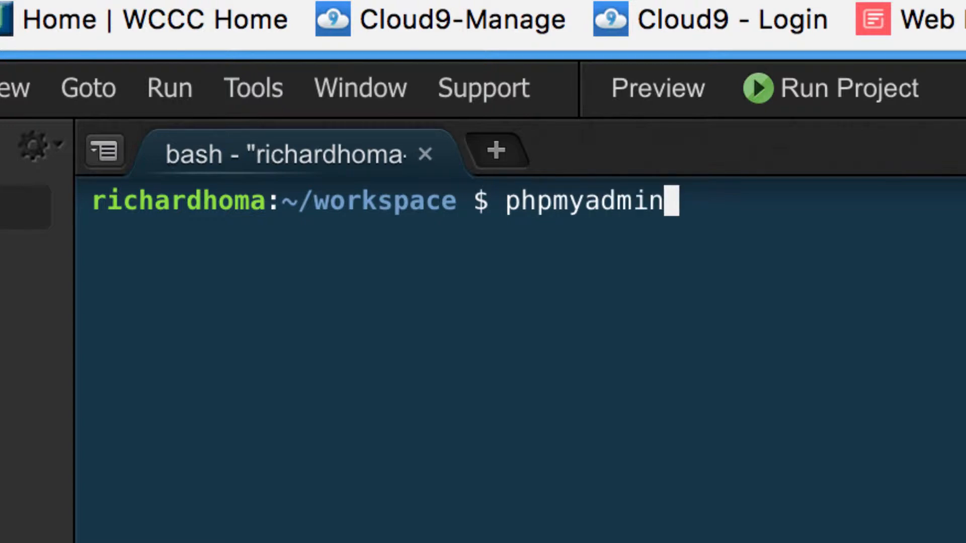
text(-ctl)
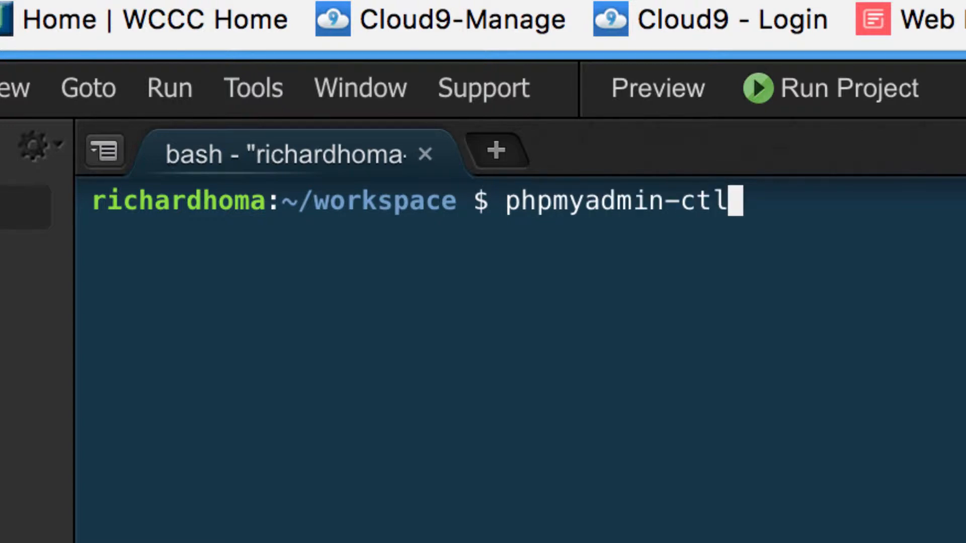
text( install)
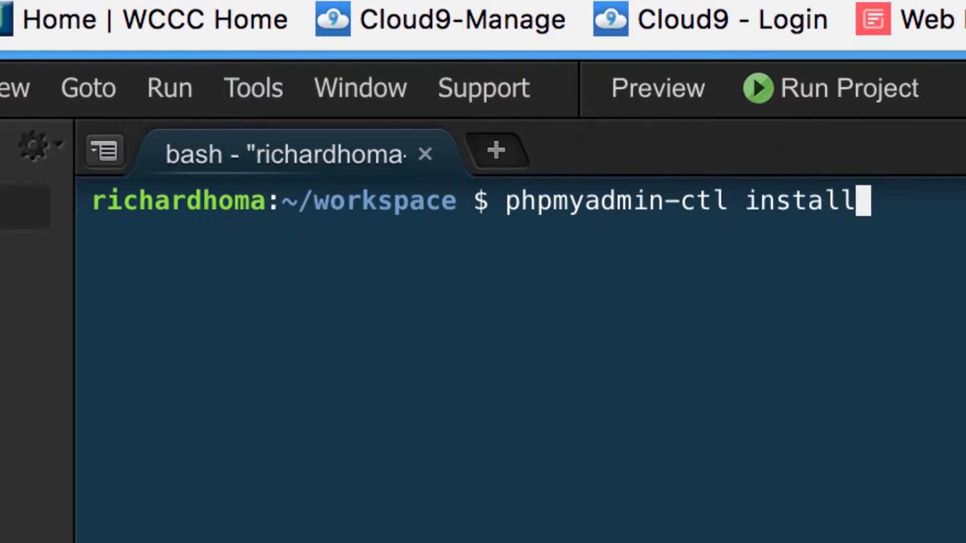
key(Return)
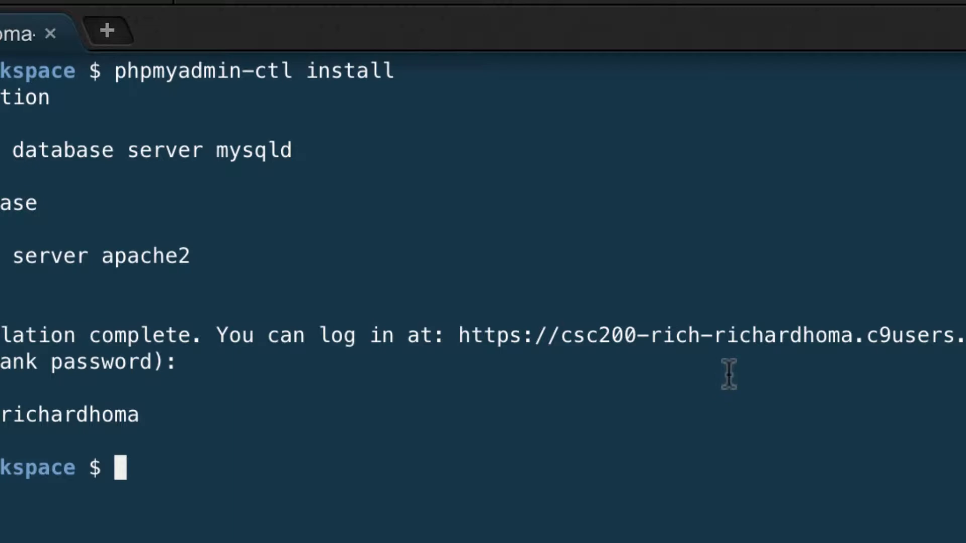
Step: Open the phpMyAdmin login link from the terminal output in a new tab
right_click(735, 342)
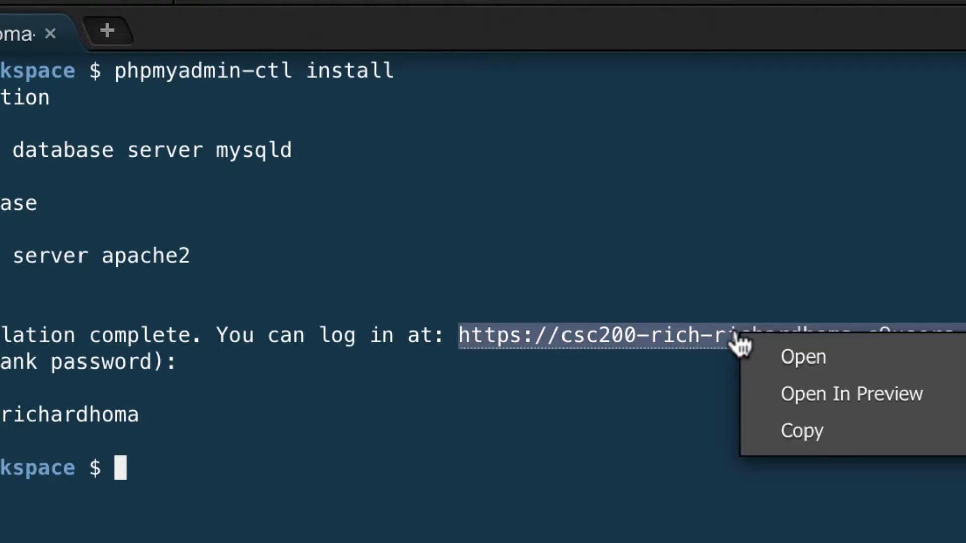
click(797, 354)
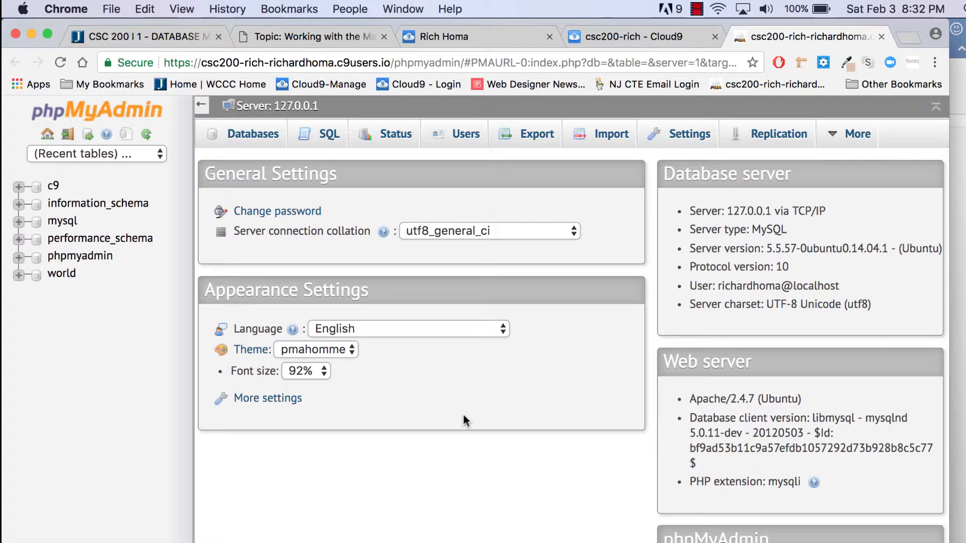
Step: Download players.csv.zip from the Downloads list on the MyWarren course handouts page
click(185, 34)
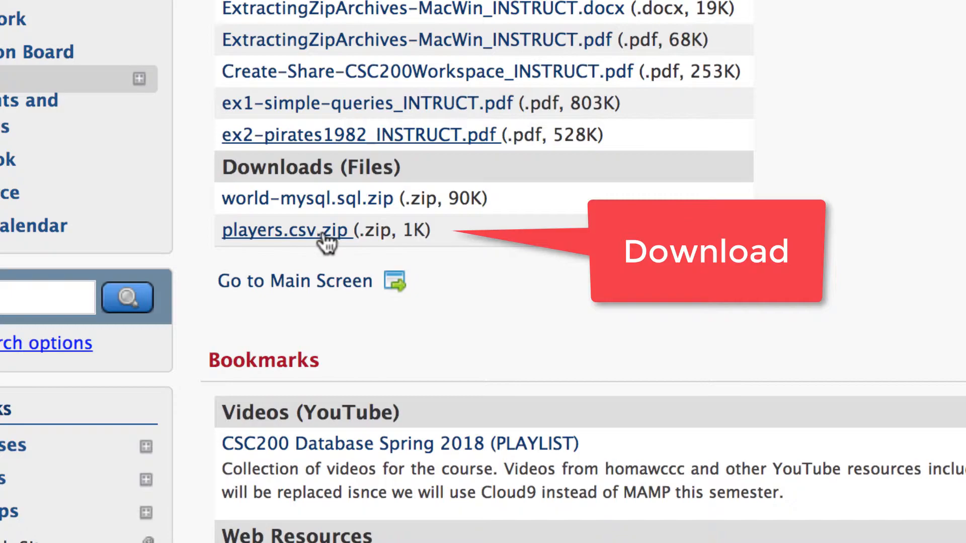
click(342, 232)
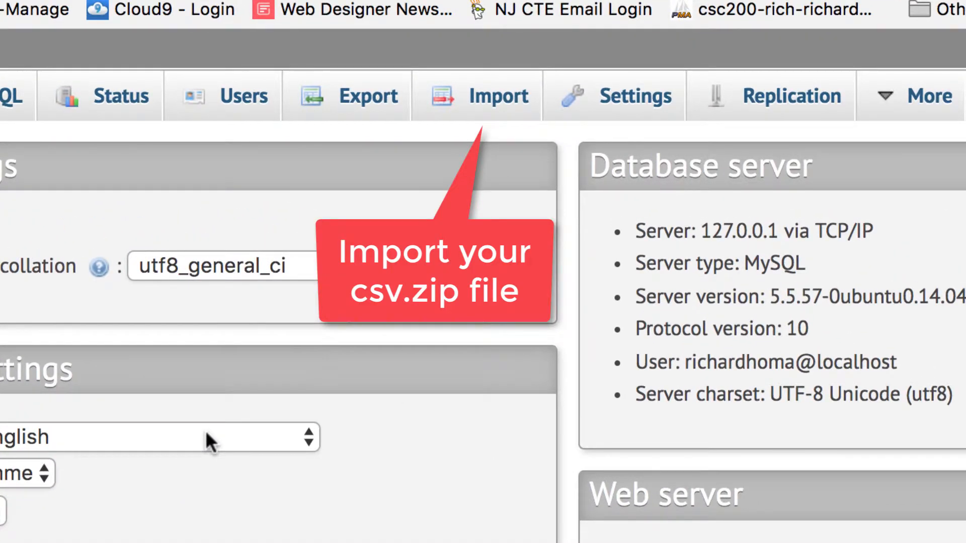
Step: Select Downloads/players.csv.zip as a CSV import, with the first line as column names
click(478, 102)
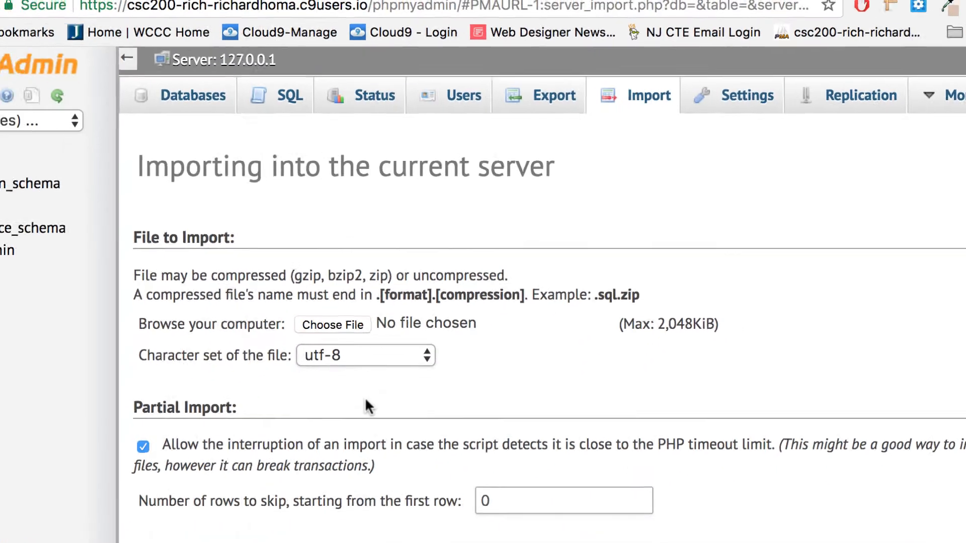
scroll(558, 281, down, 3)
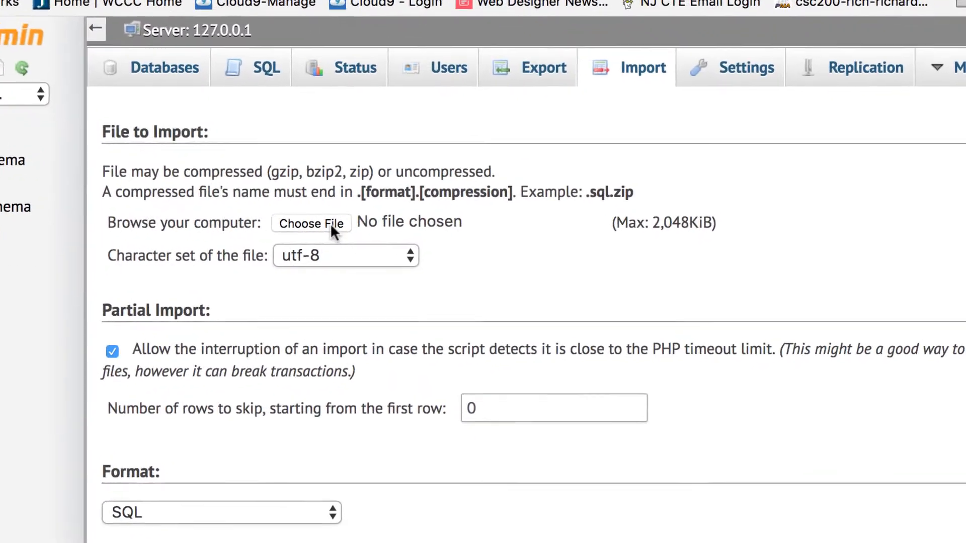
click(330, 223)
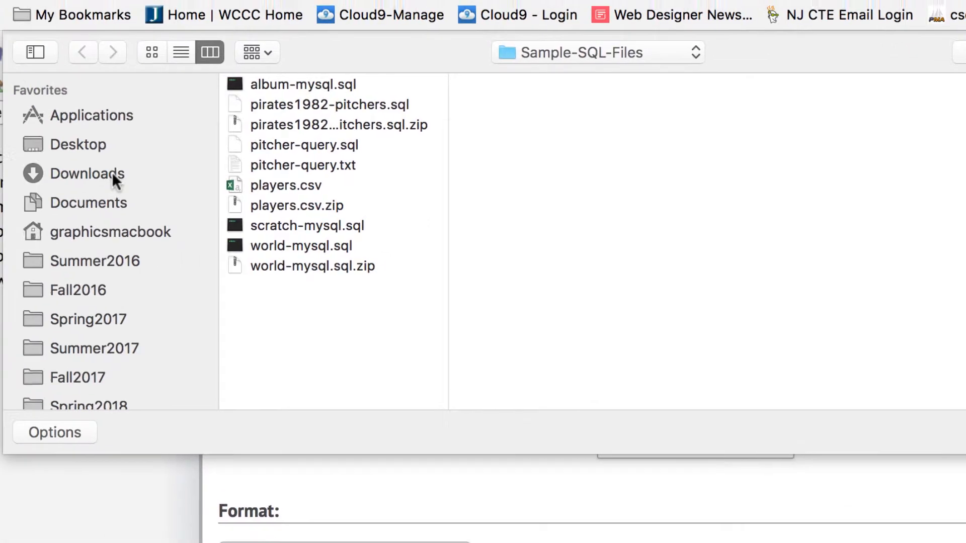
click(112, 173)
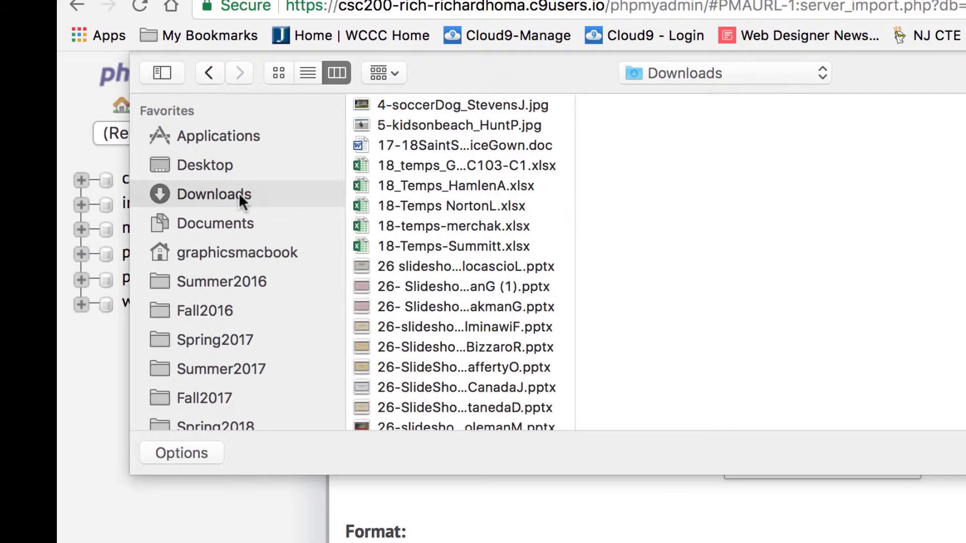
click(452, 132)
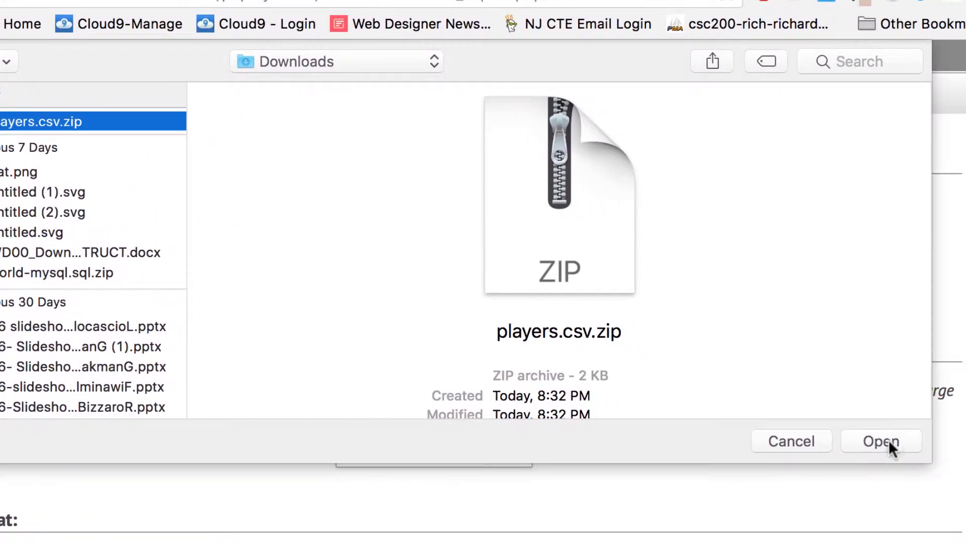
click(889, 439)
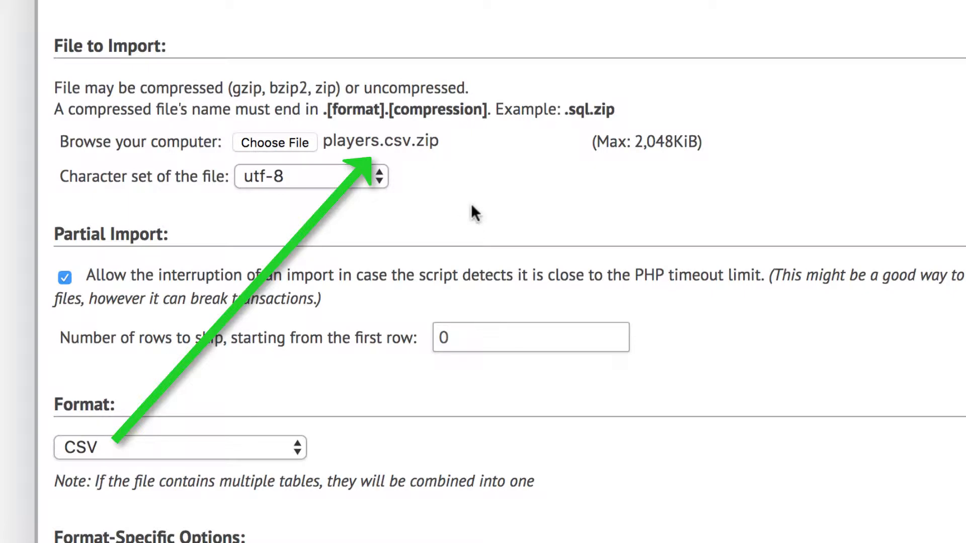
scroll(472, 206, down, 8)
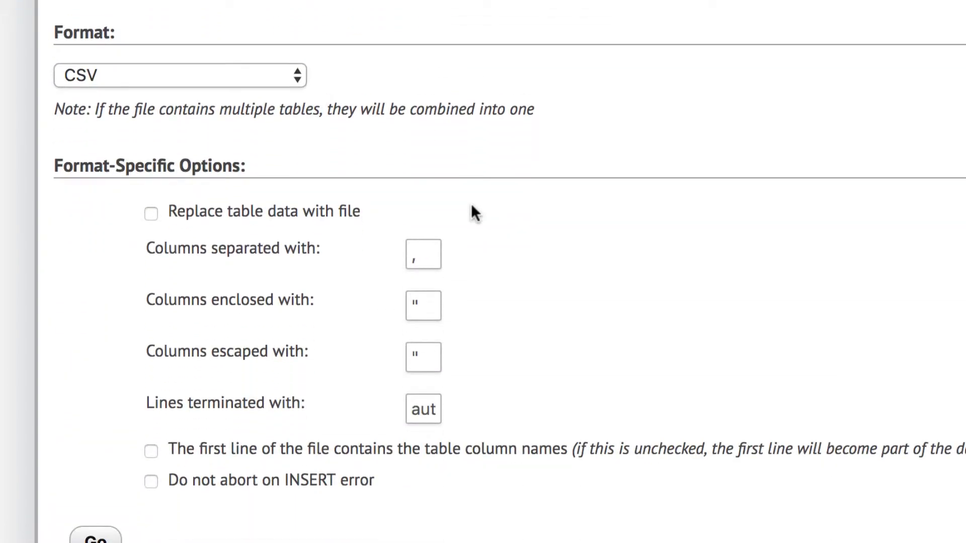
scroll(471, 203, down, 2)
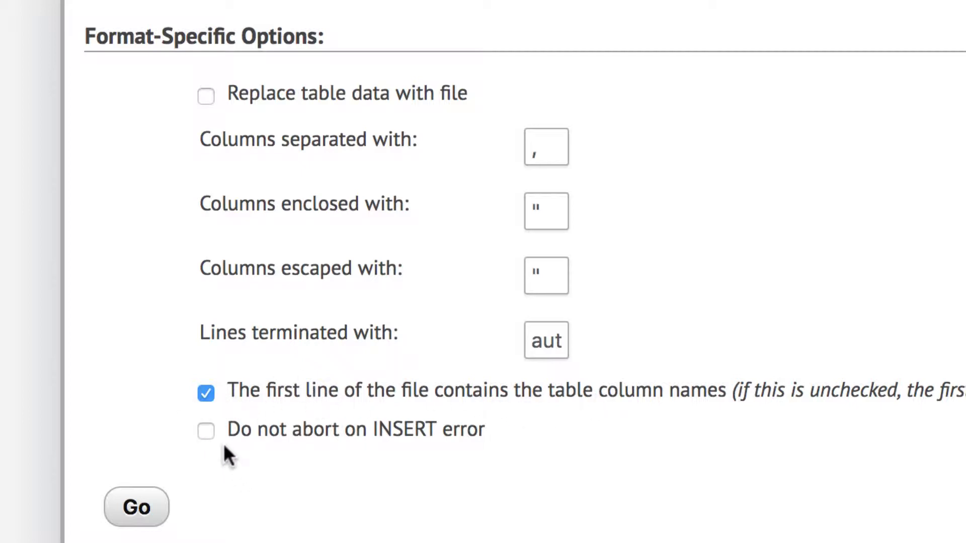
scroll(367, 430, up, 10)
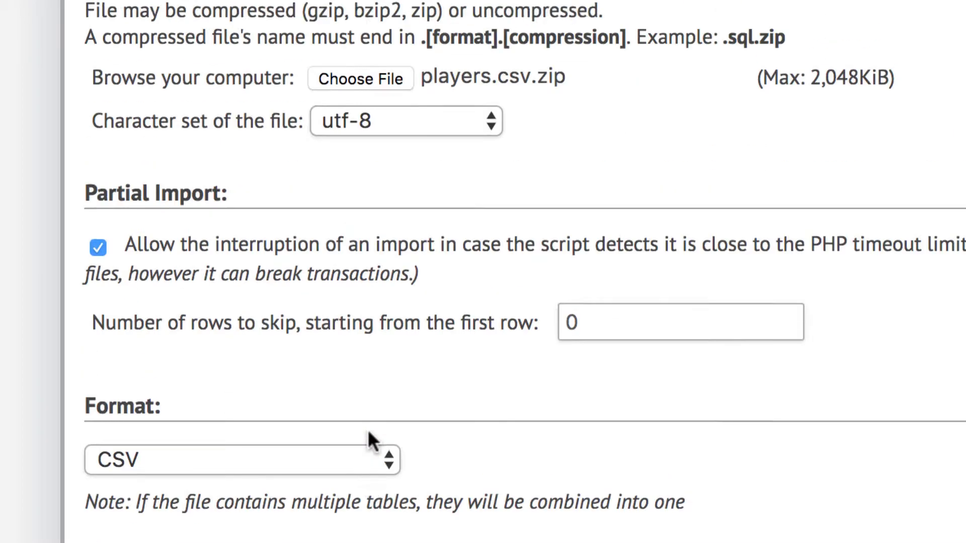
scroll(369, 433, down, 10)
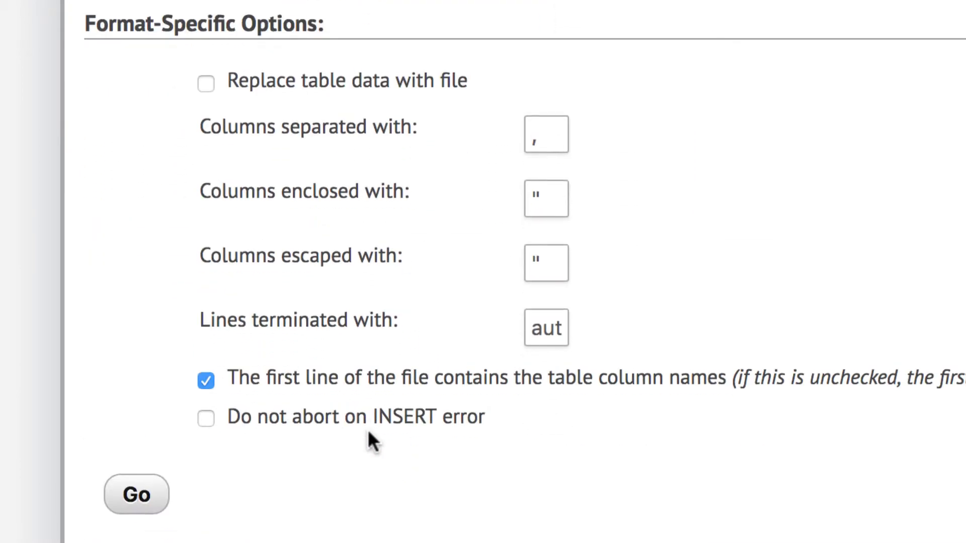
Step: Run the players.csv.zip import and open the resulting CSV_DB database
click(140, 507)
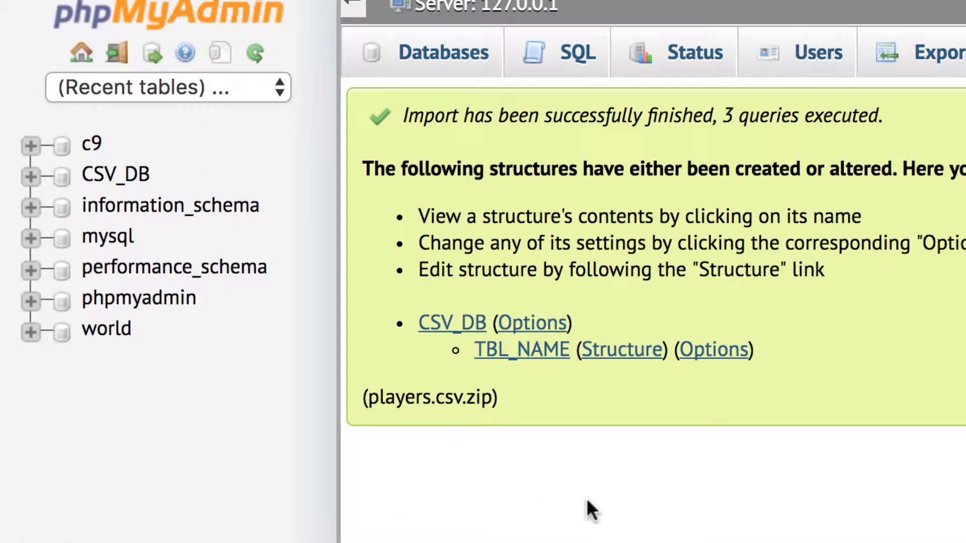
click(143, 183)
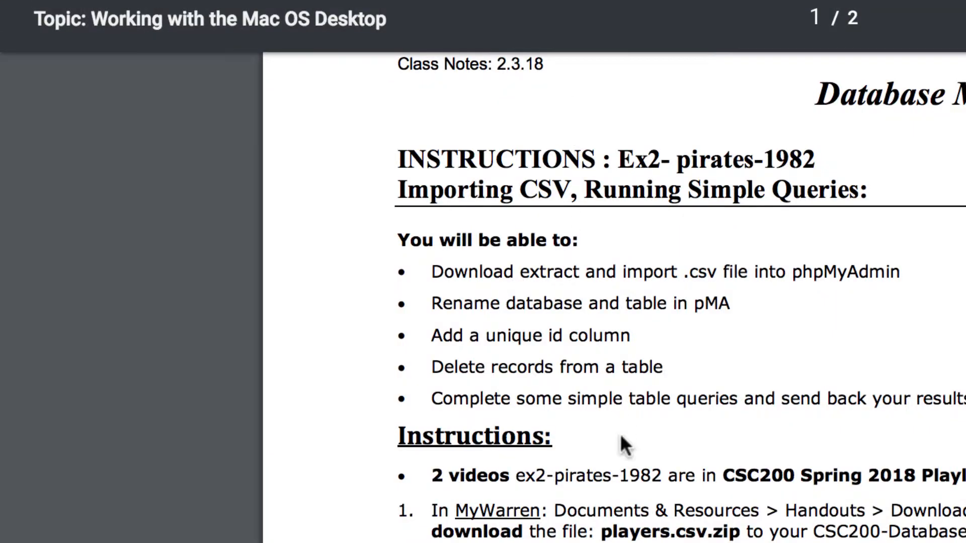
Step: Scroll the instructions PDF down to step 7 on renaming the database
scroll(620, 437, down, 5)
scroll(620, 433, down, 5)
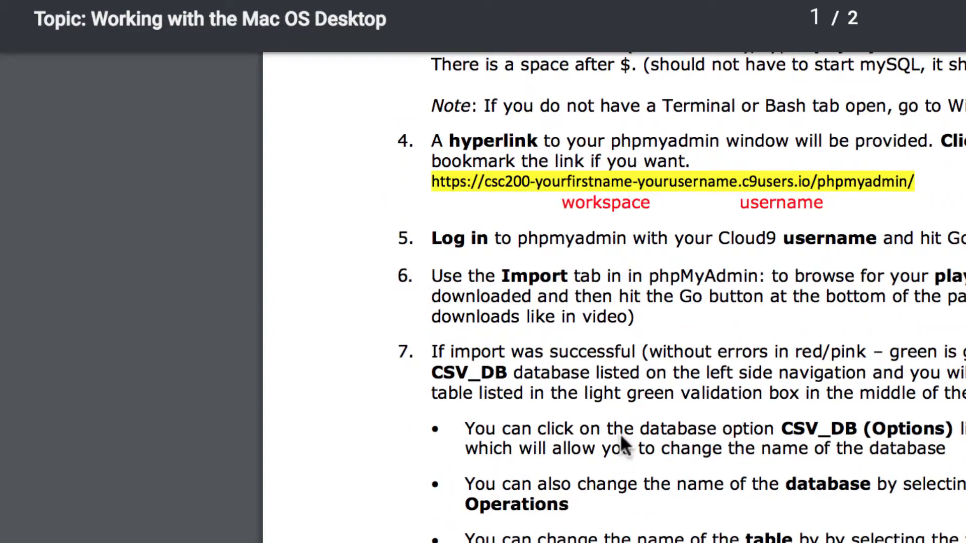
scroll(620, 433, down, 2)
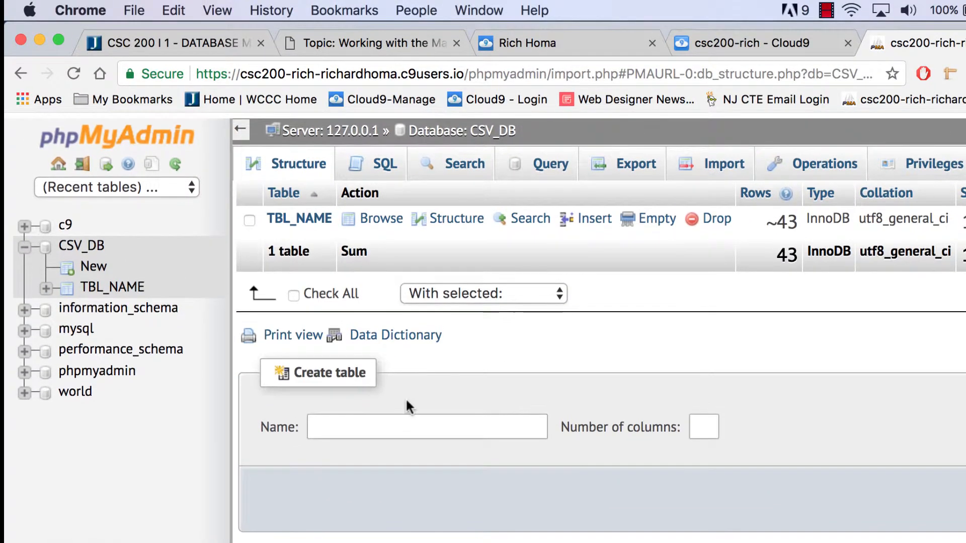
Step: Rename CSV_DB to pirates-1982 from its Operations page and confirm the change
click(88, 242)
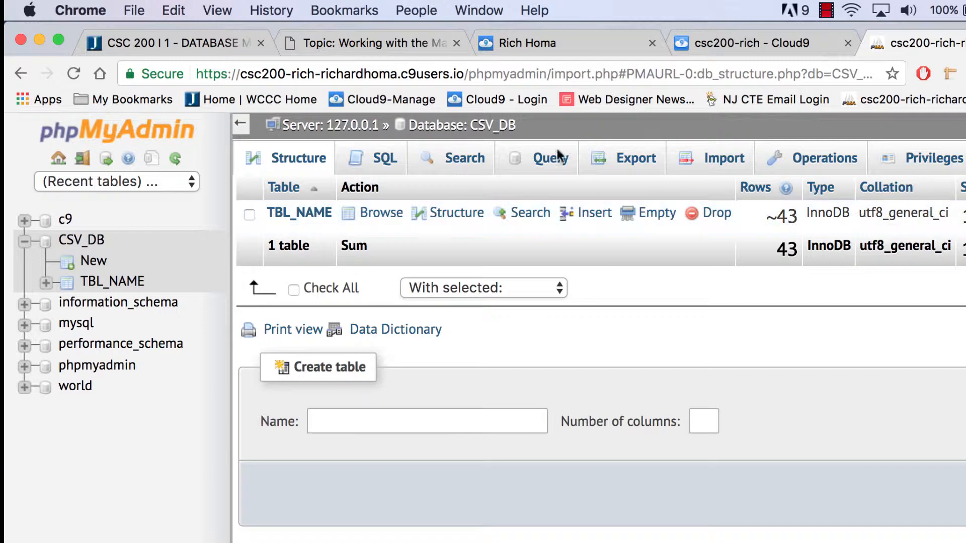
click(825, 164)
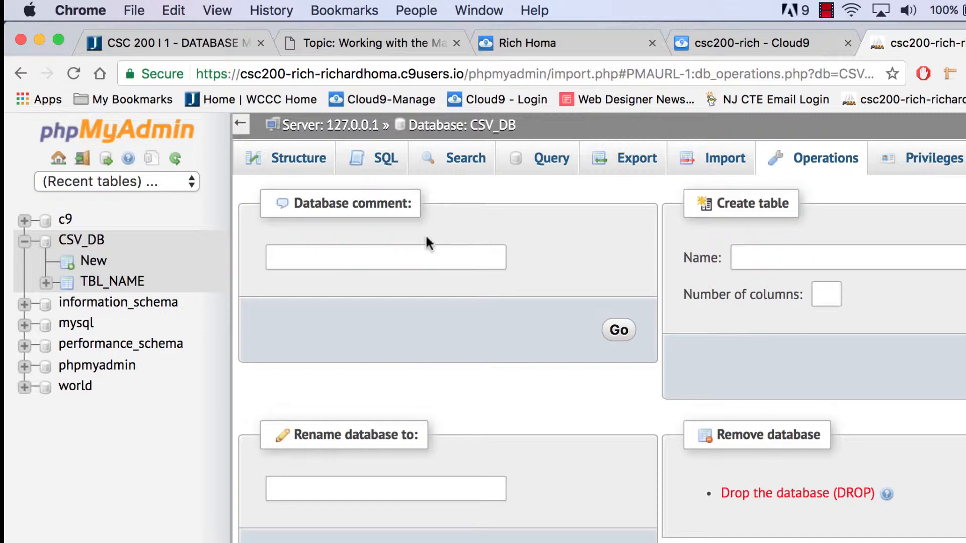
scroll(294, 431, down, 2)
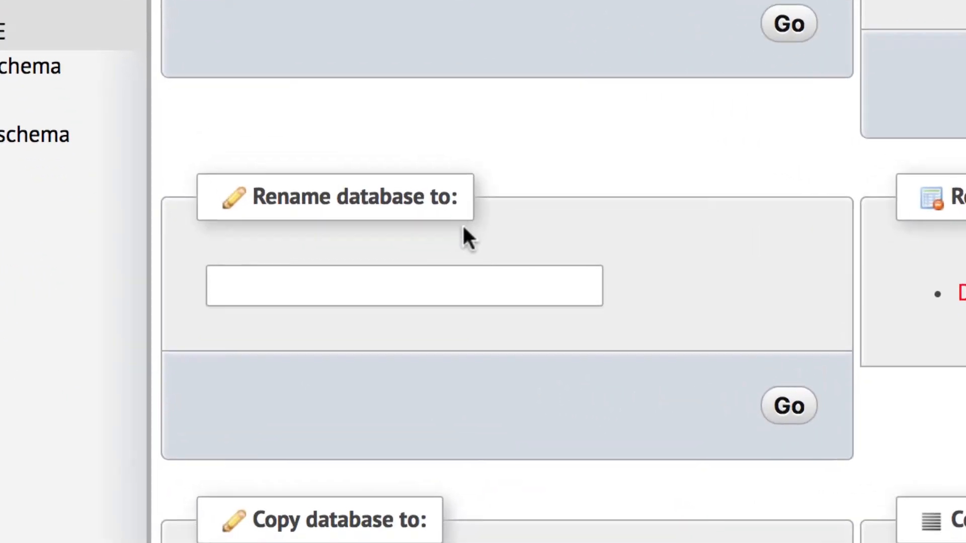
click(404, 279)
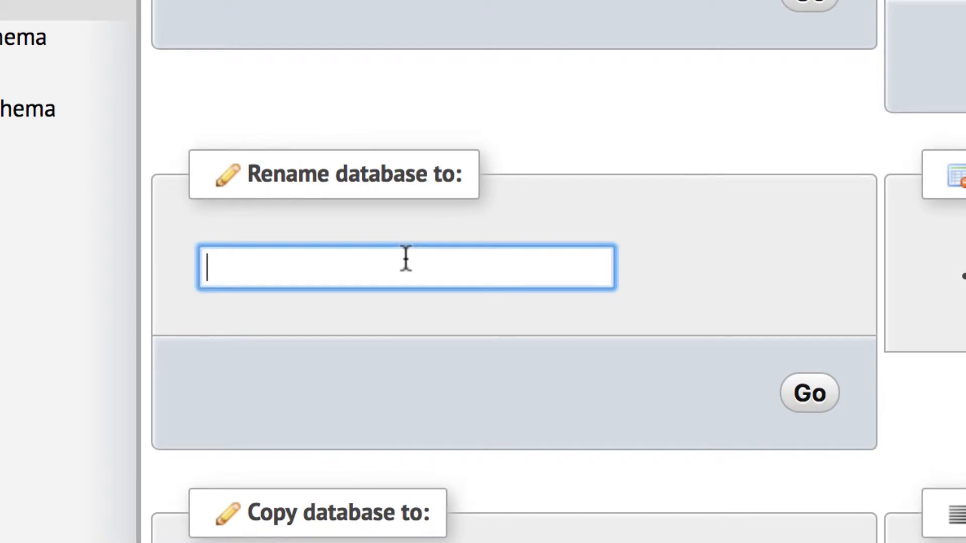
text(pirates-1982)
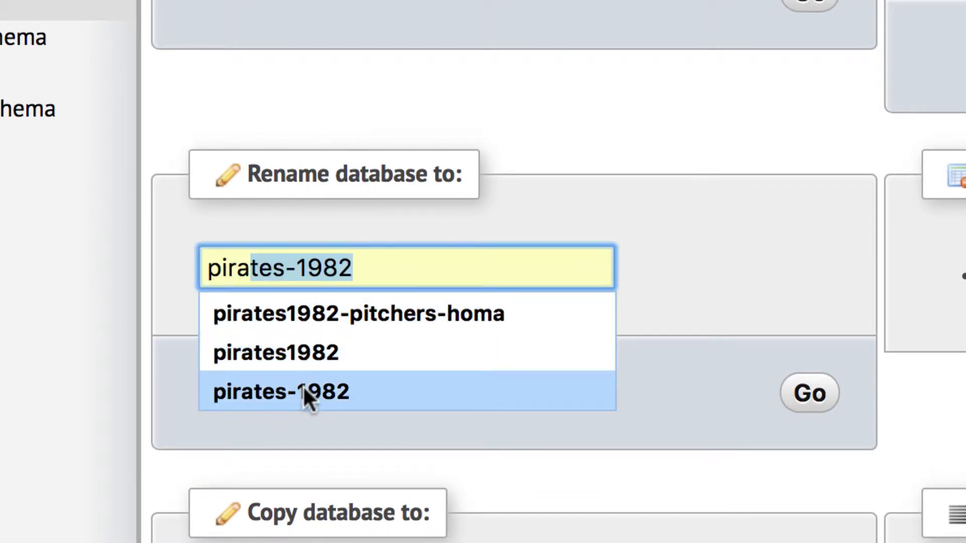
click(304, 391)
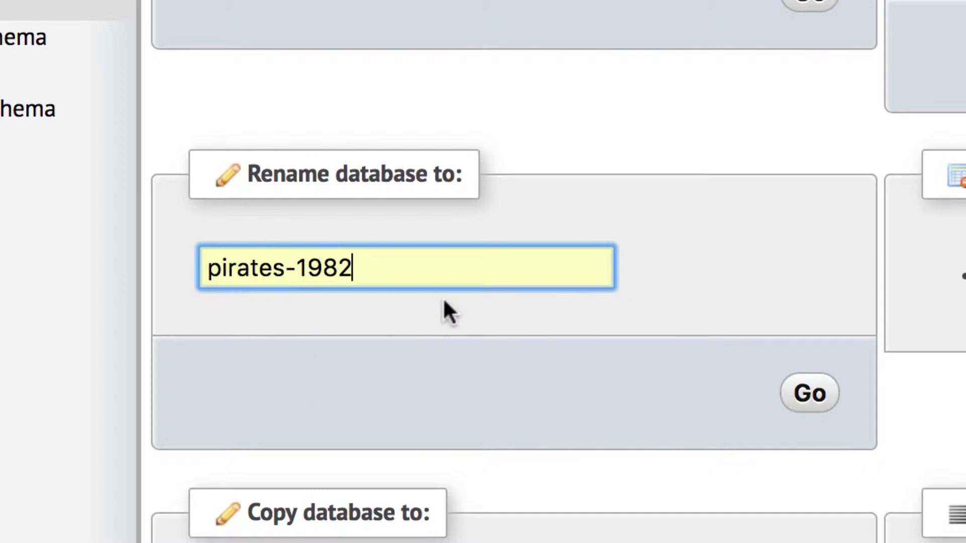
click(820, 391)
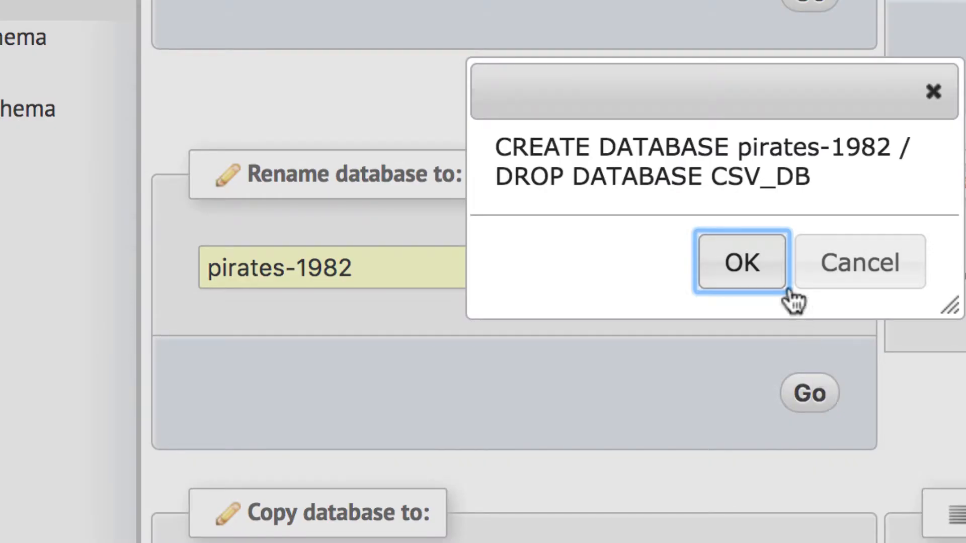
click(743, 259)
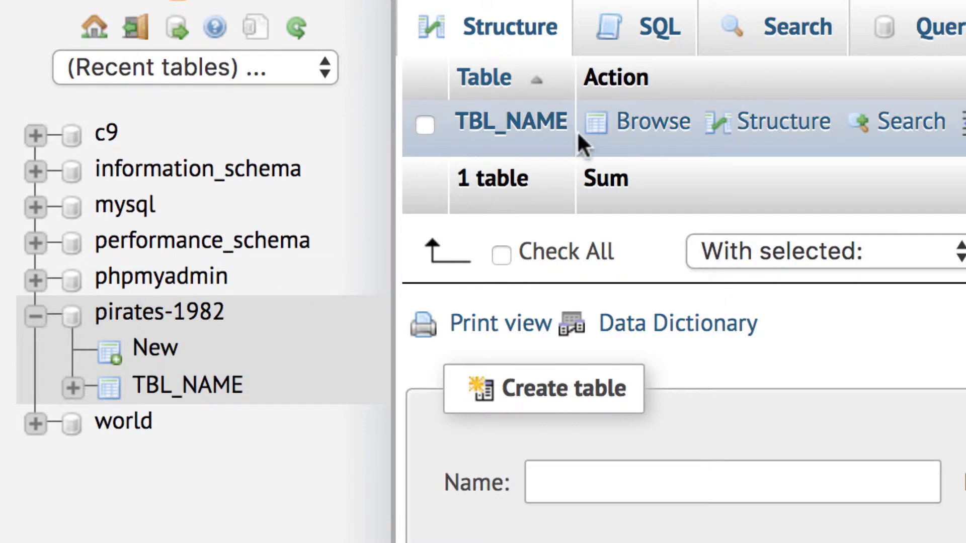
Step: Replace TBL_NAME with players as the new name on the table's Operations page
click(214, 386)
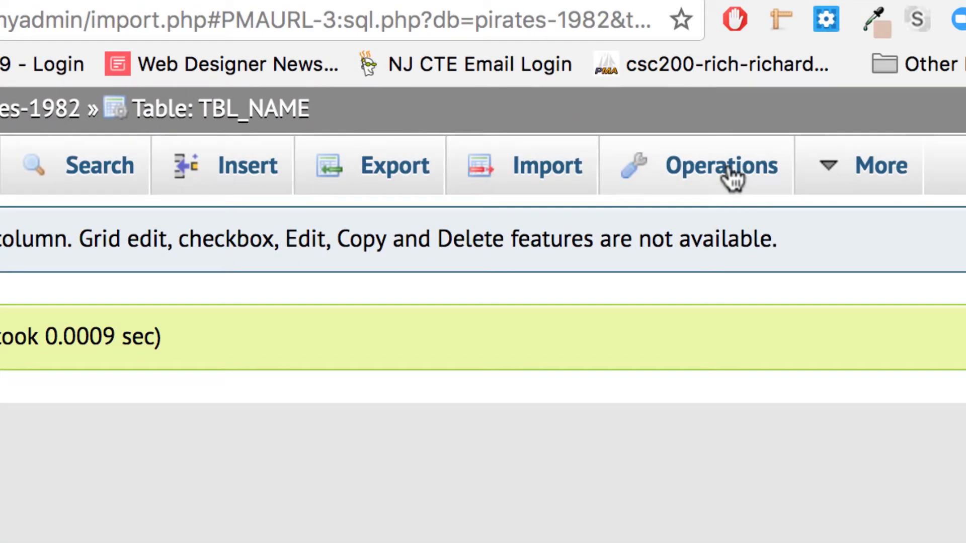
click(733, 174)
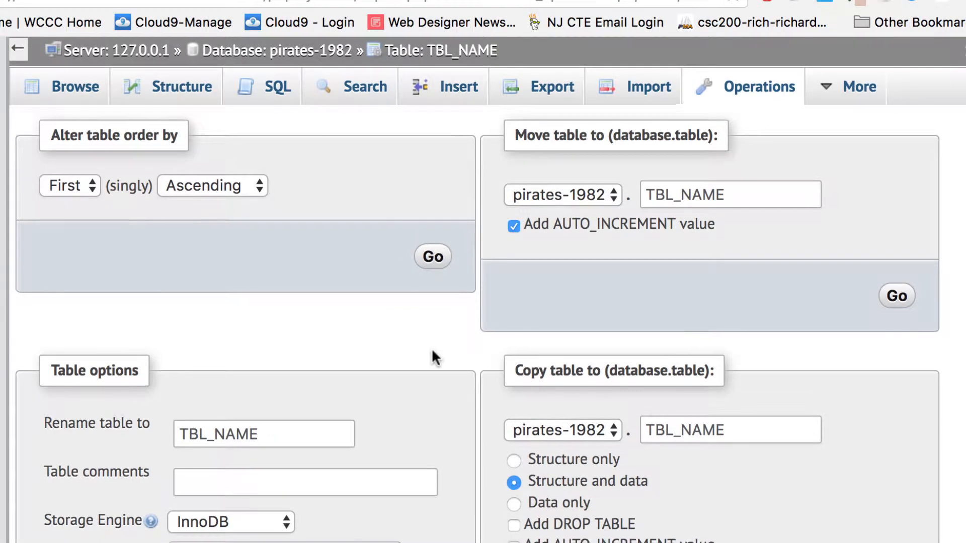
scroll(432, 354, down, 2)
click(288, 337)
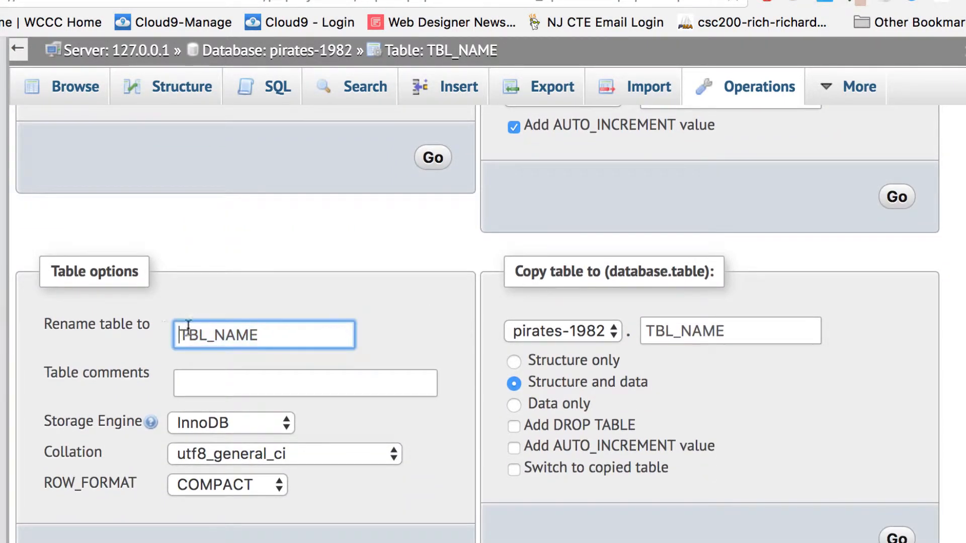
drag(182, 334, 311, 336)
text(pla)
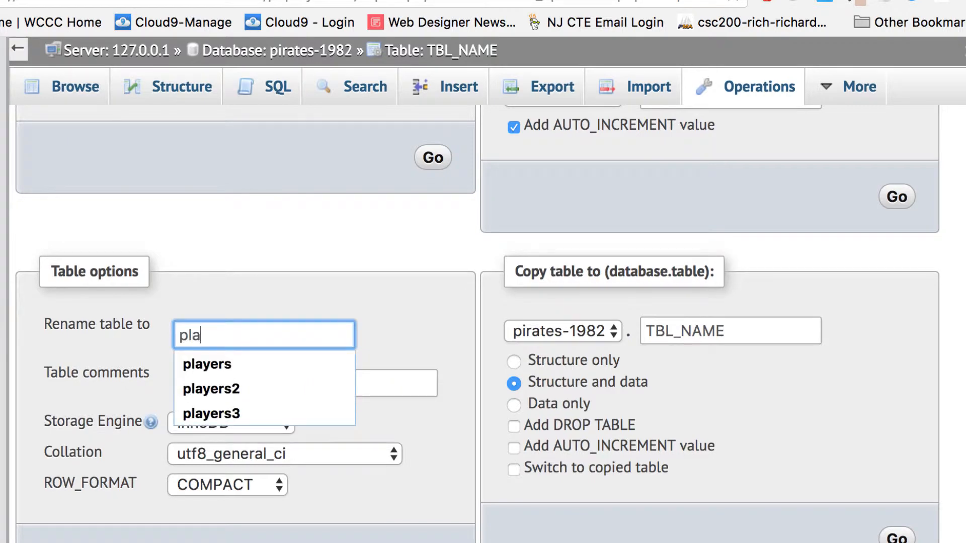
text(yer)
click(219, 363)
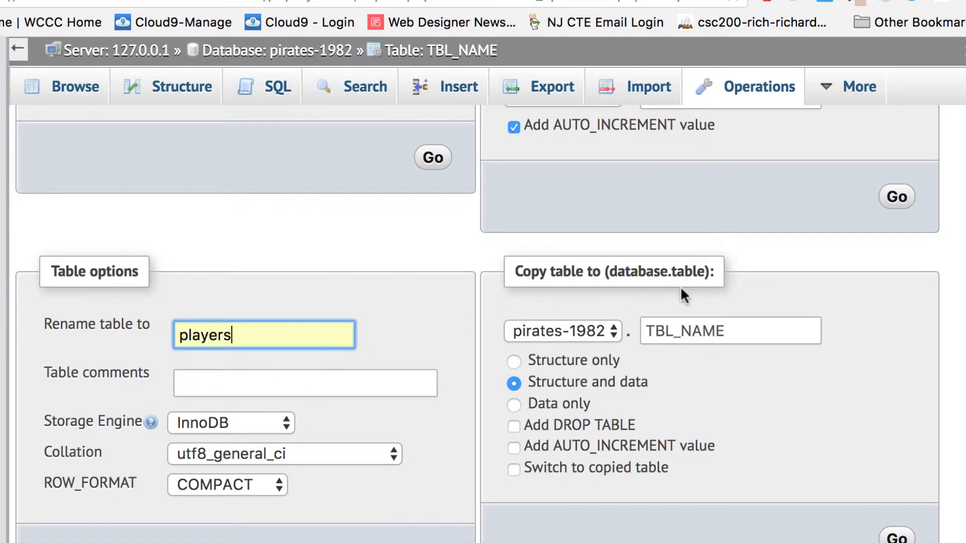
Step: Apply the rename to players and reopen the table from the sidebar
scroll(682, 287, down, 3)
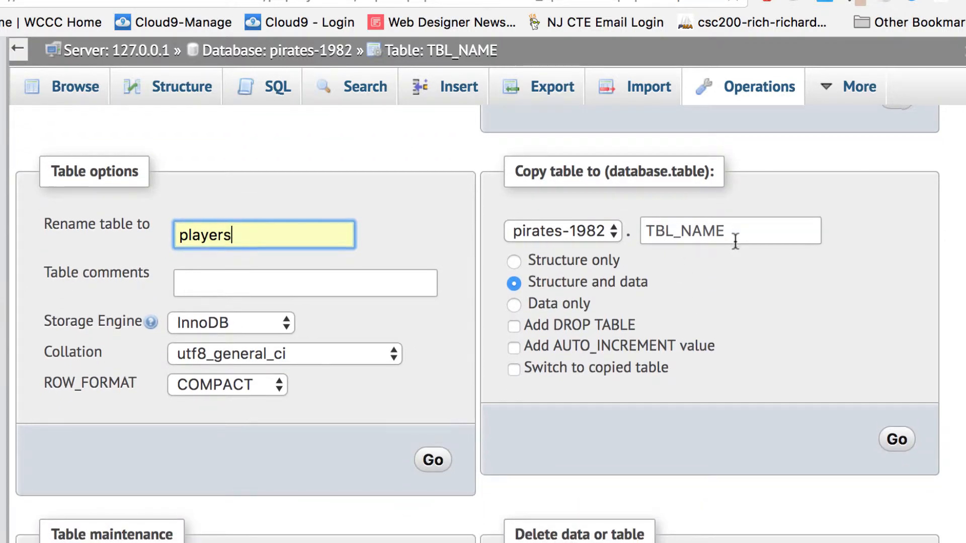
scroll(735, 238, down, 3)
scroll(734, 238, up, 8)
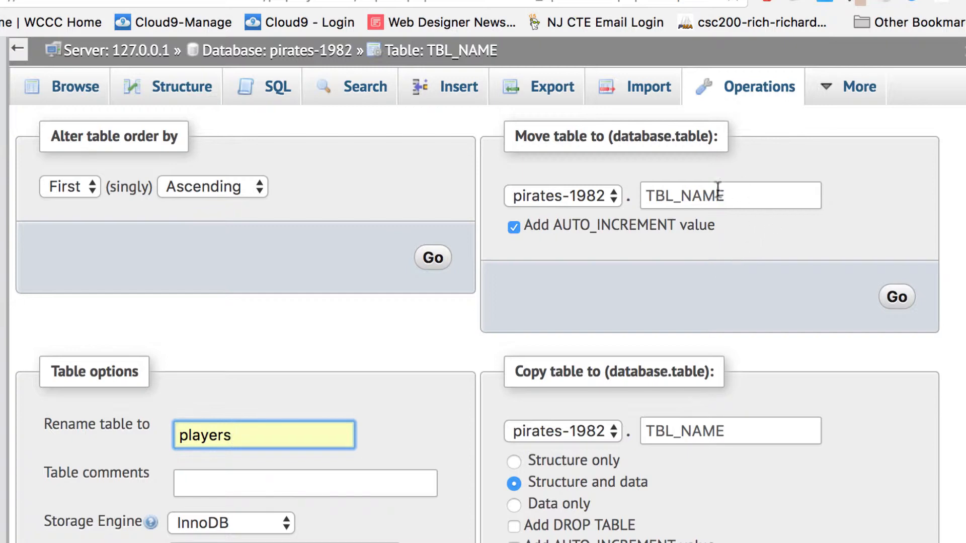
scroll(297, 354, down, 4)
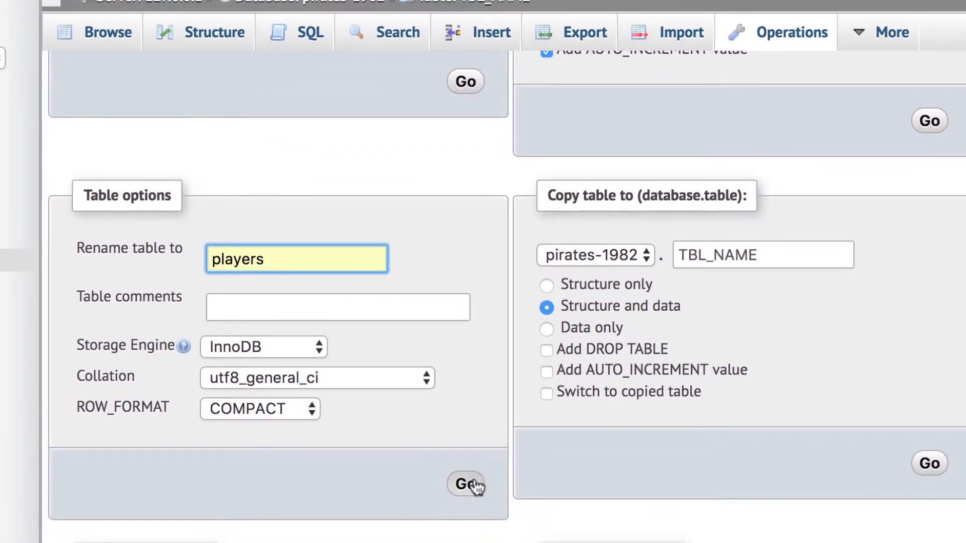
click(445, 538)
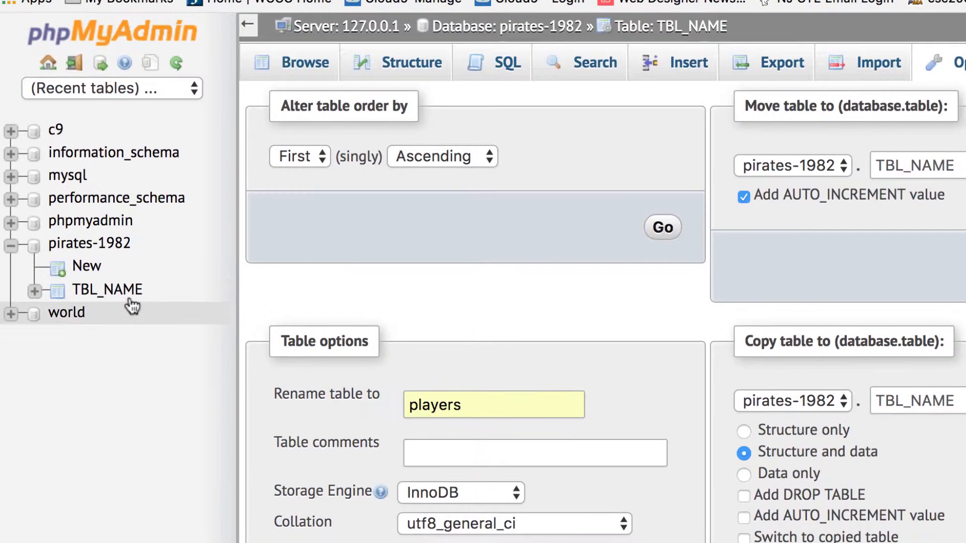
click(130, 302)
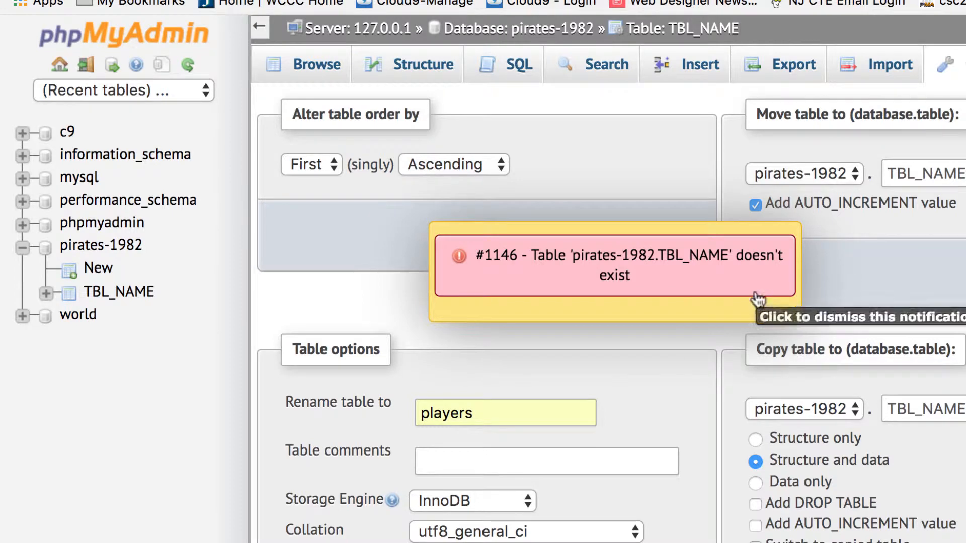
Step: Dismiss the table-not-found error and set the move destination to pirates-1982, table players
click(654, 276)
click(891, 174)
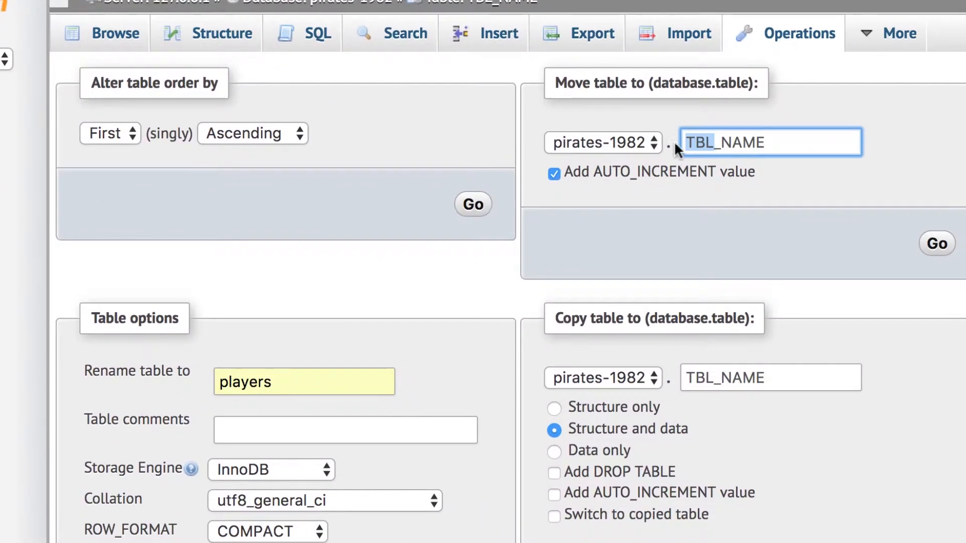
click(838, 173)
click(629, 140)
double_click(763, 143)
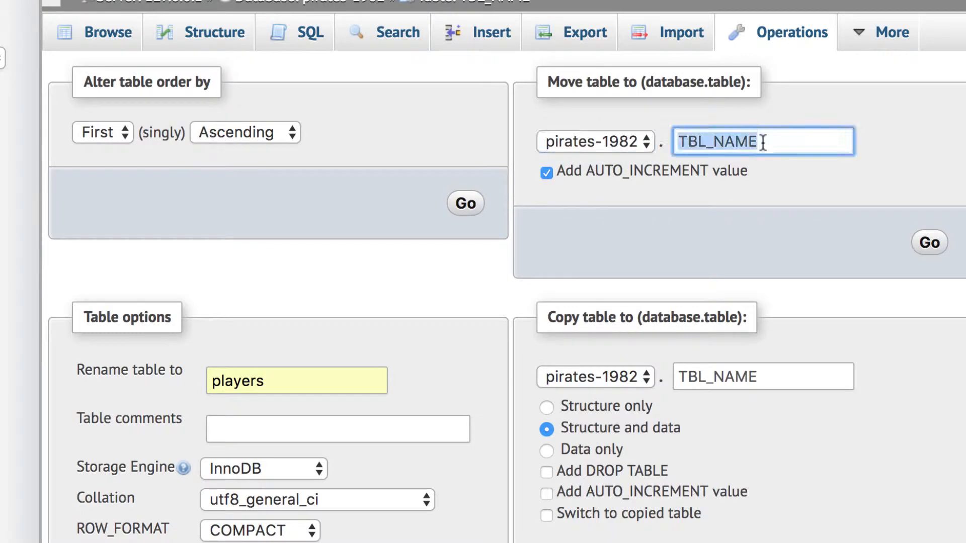
text(players)
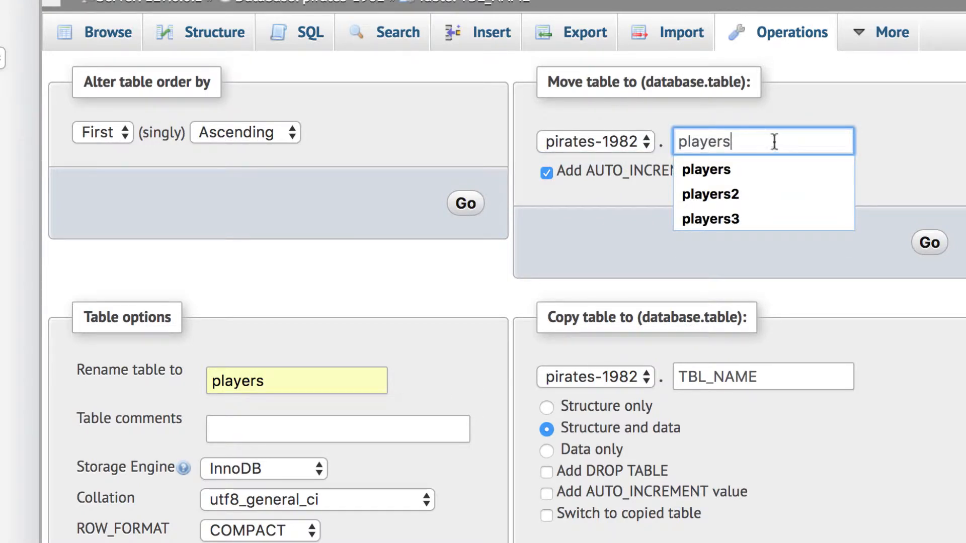
click(737, 168)
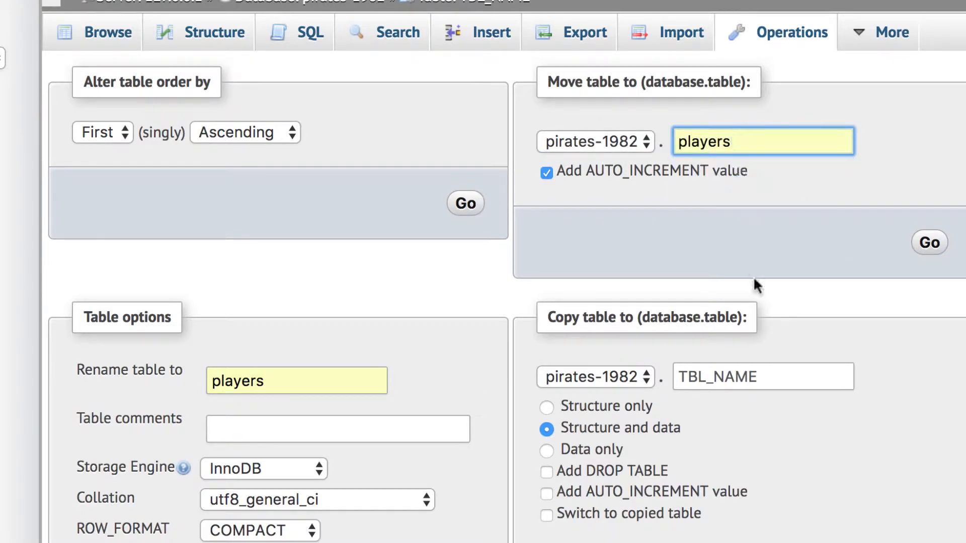
Step: Name the copy players as well, then submit the copy and move operations
click(777, 368)
drag(778, 368, 805, 385)
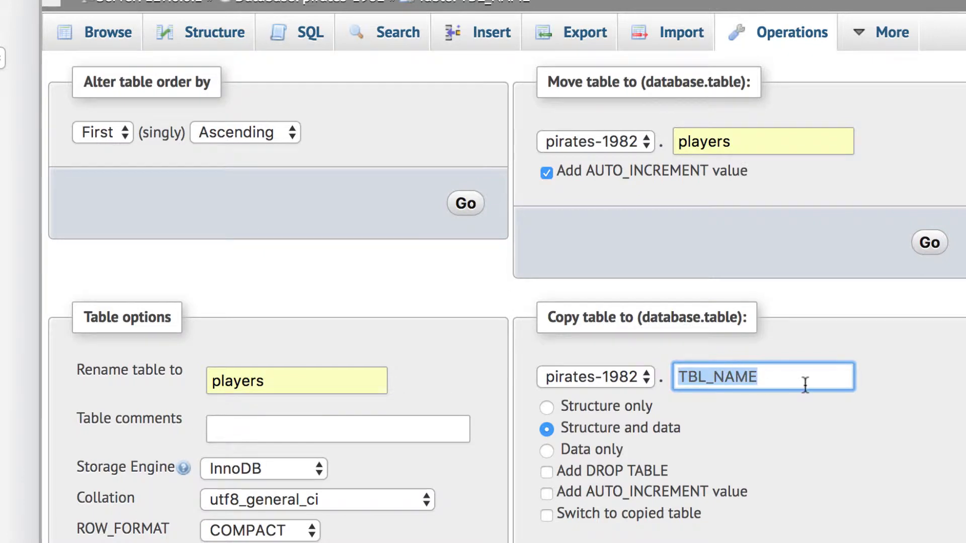
text(players)
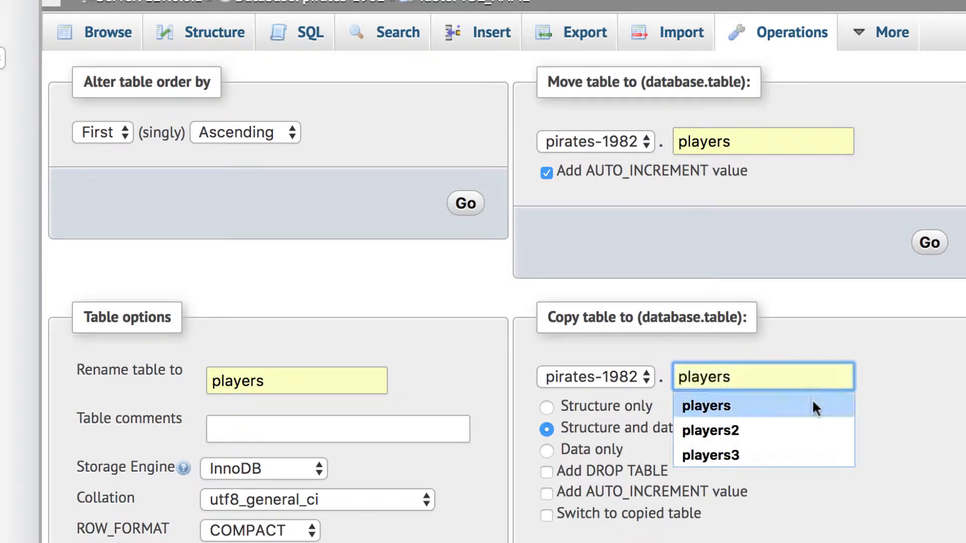
click(762, 401)
scroll(440, 383, down, 3)
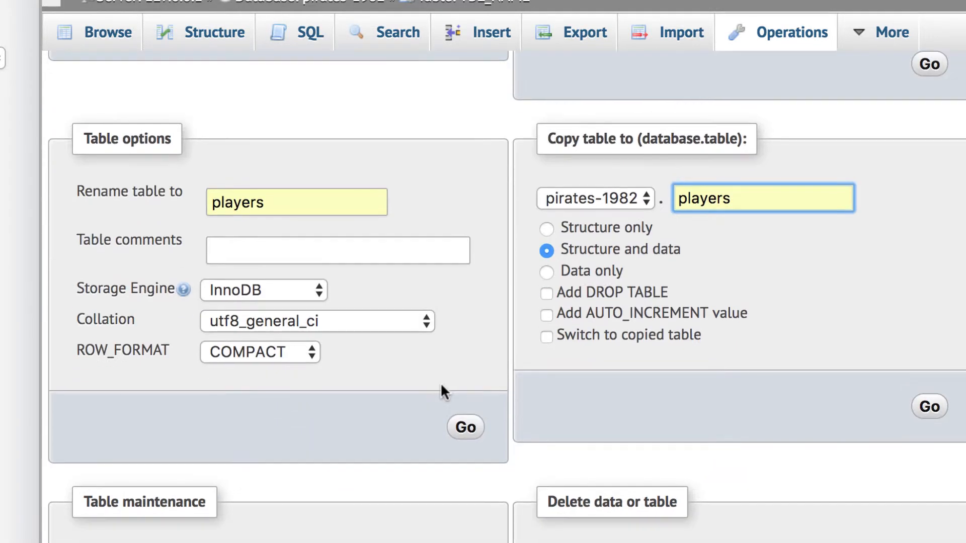
click(464, 429)
click(930, 403)
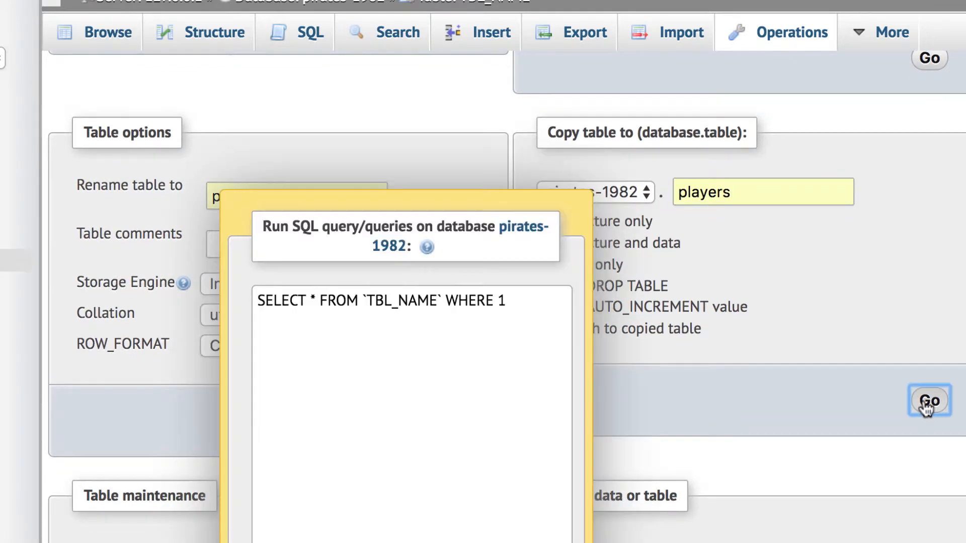
scroll(574, 456, down, 2)
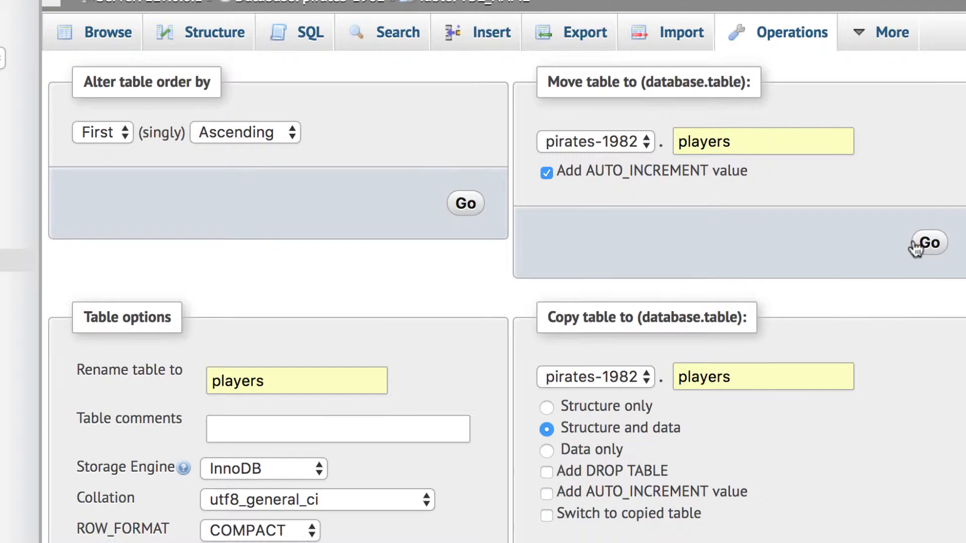
click(928, 244)
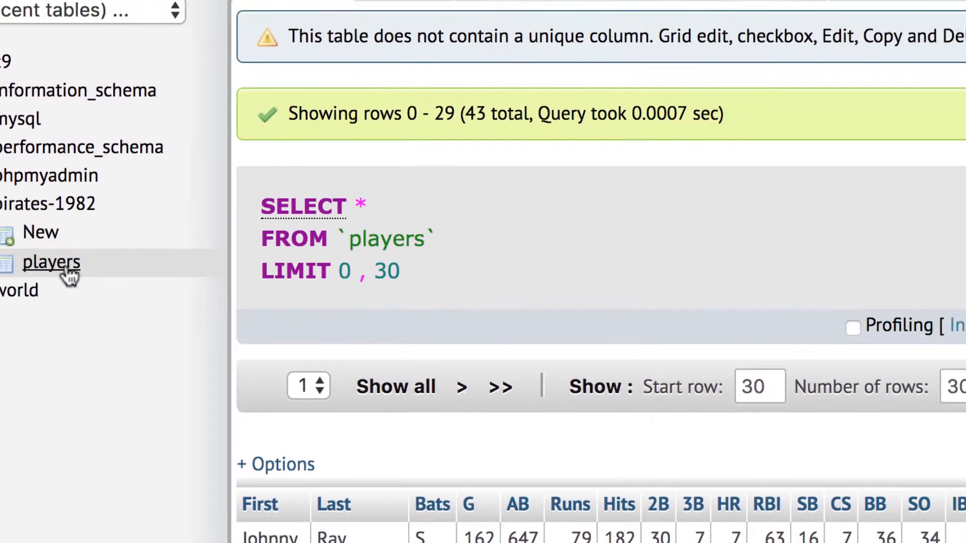
Step: Open the players table and review its column definitions on the Structure page
click(140, 242)
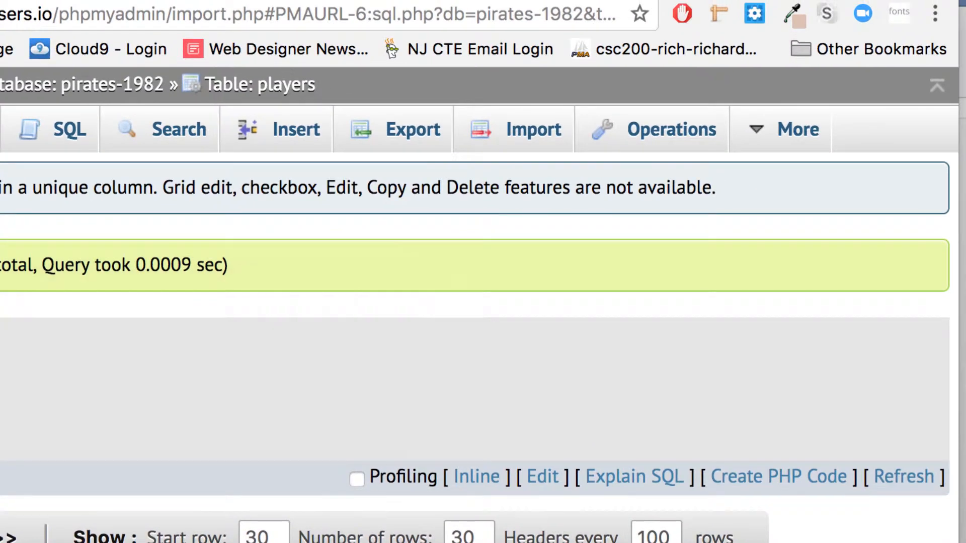
click(671, 132)
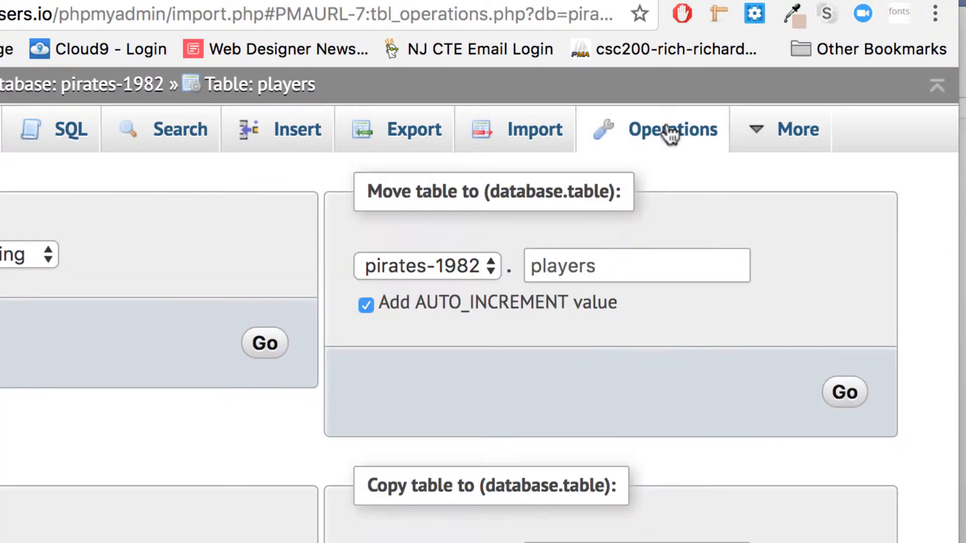
scroll(397, 468, down, 5)
scroll(398, 469, up, 5)
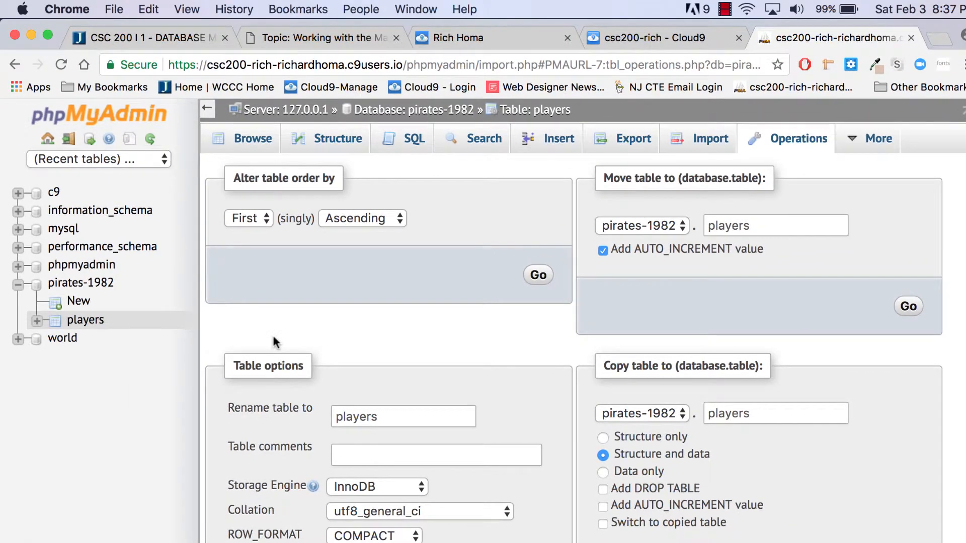
click(338, 136)
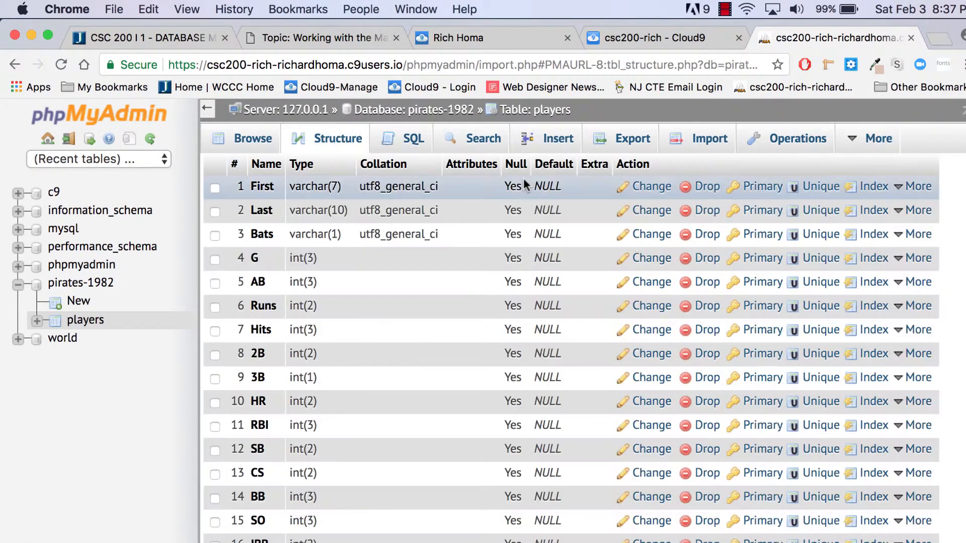
scroll(524, 184, up, 1)
scroll(523, 184, down, 3)
scroll(523, 185, up, 3)
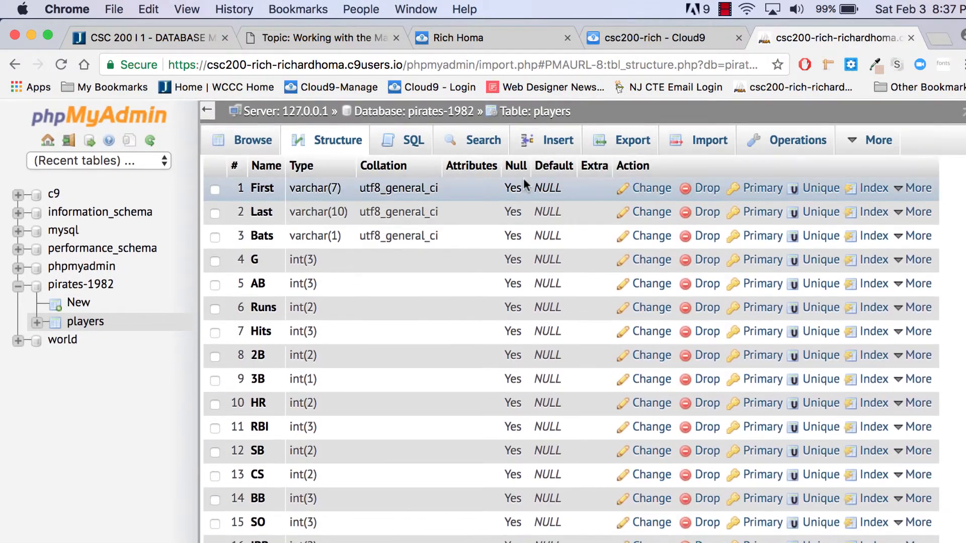
scroll(523, 184, down, 8)
scroll(524, 181, up, 5)
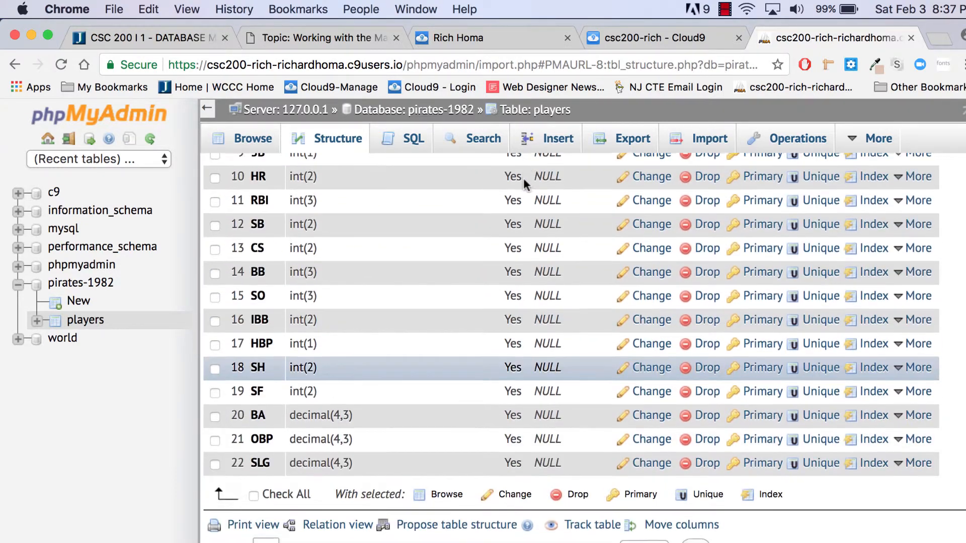
Step: Browse the players table, showing rows 0–29 of its 43 rows
click(259, 144)
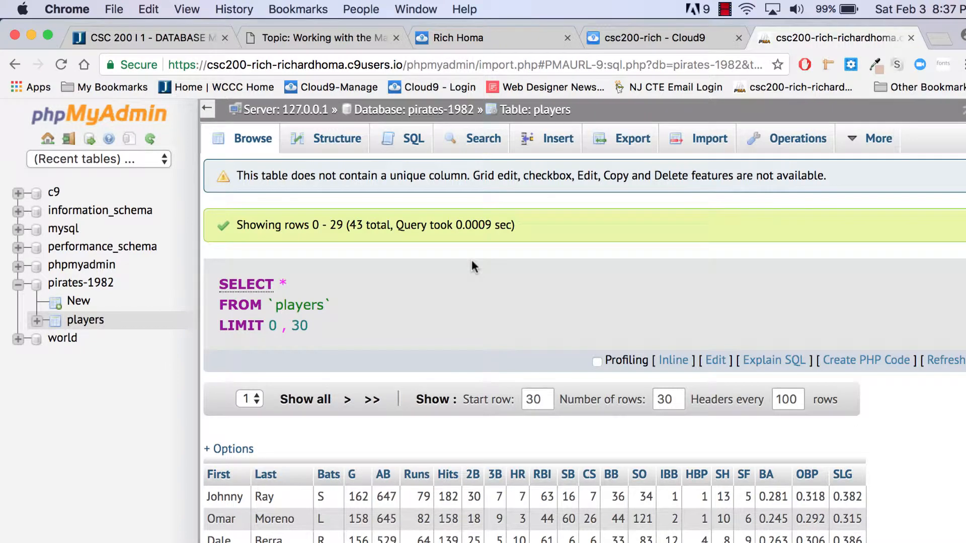
scroll(472, 261, down, 1)
scroll(472, 261, up, 1)
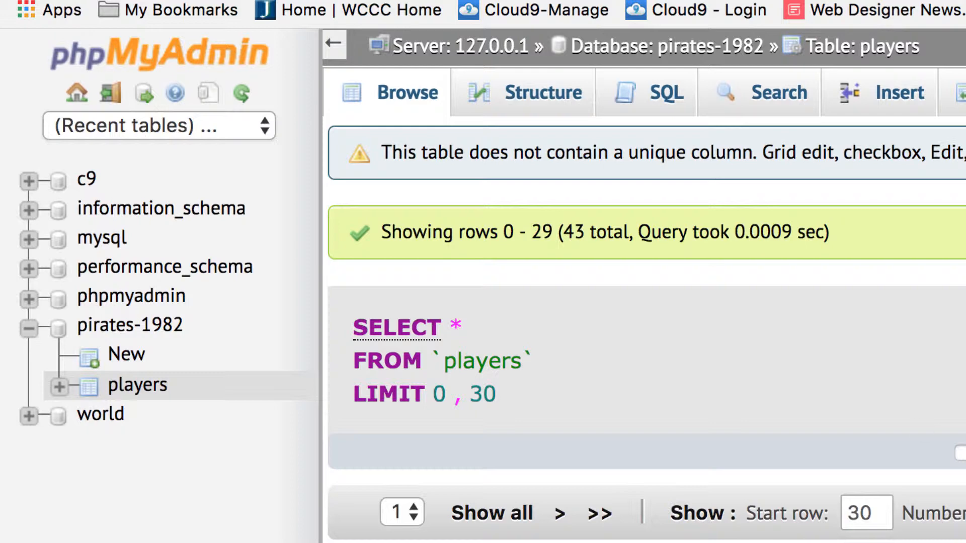
key(ctrl+Tab)
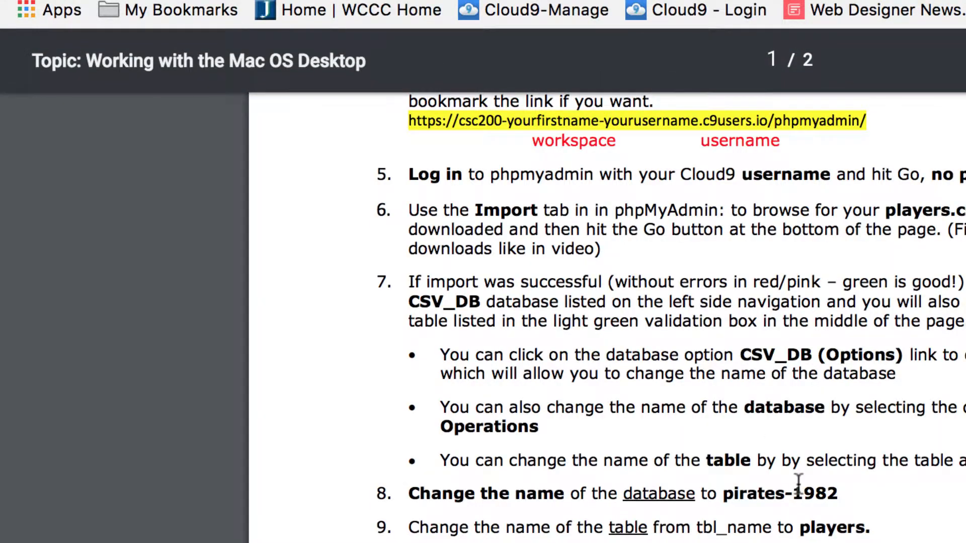
scroll(799, 484, down, 1)
scroll(799, 484, down, 7)
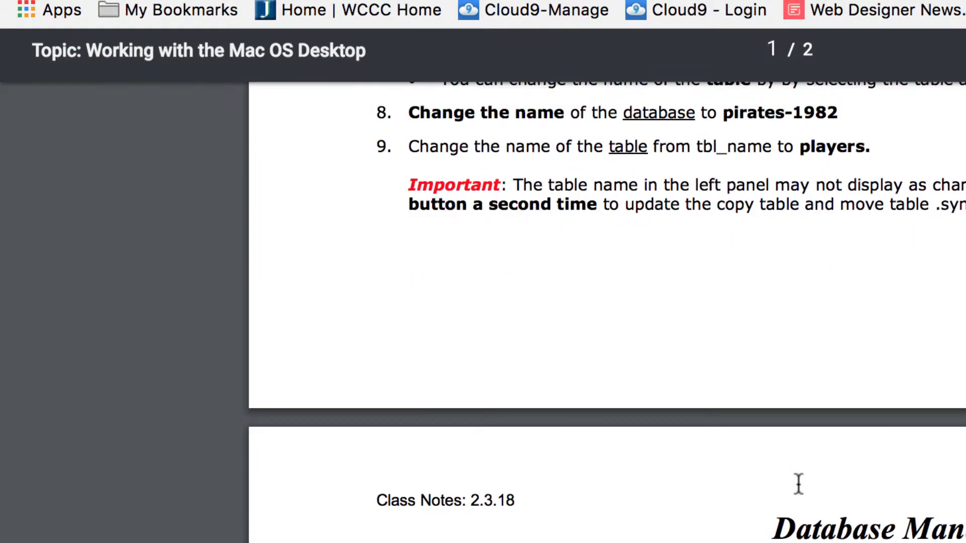
scroll(759, 426, down, 3)
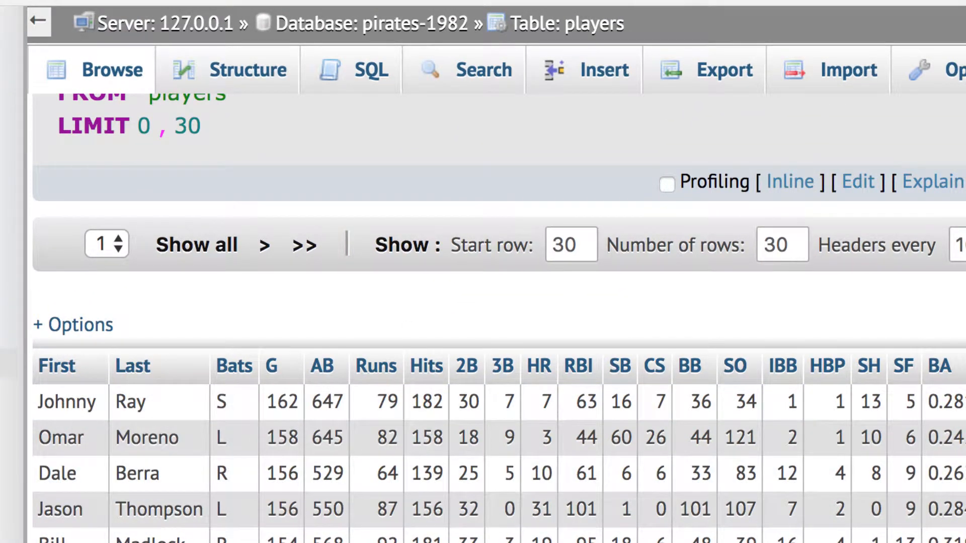
Step: In Structure, choose to add 1 column 'At Beginning of Table' and open its definition form
scroll(182, 478, up, 5)
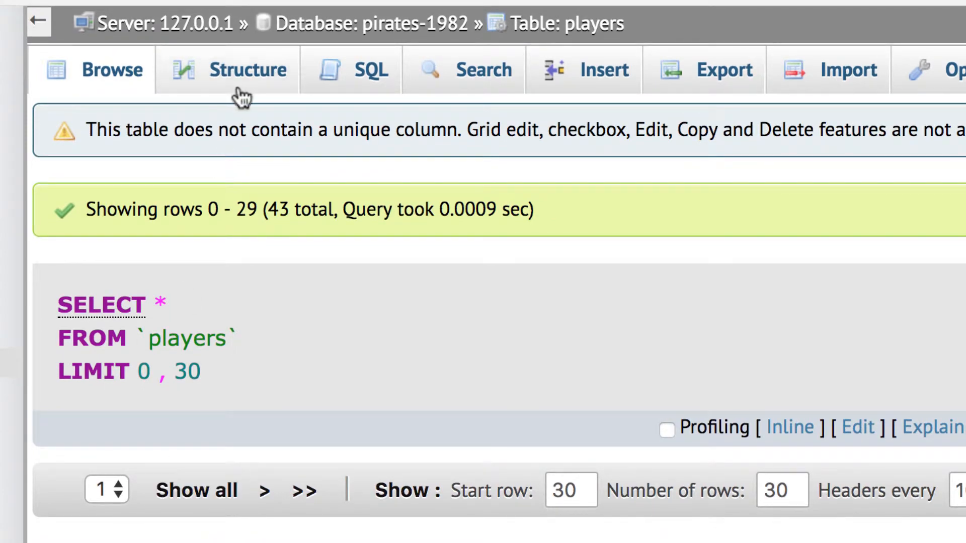
click(248, 77)
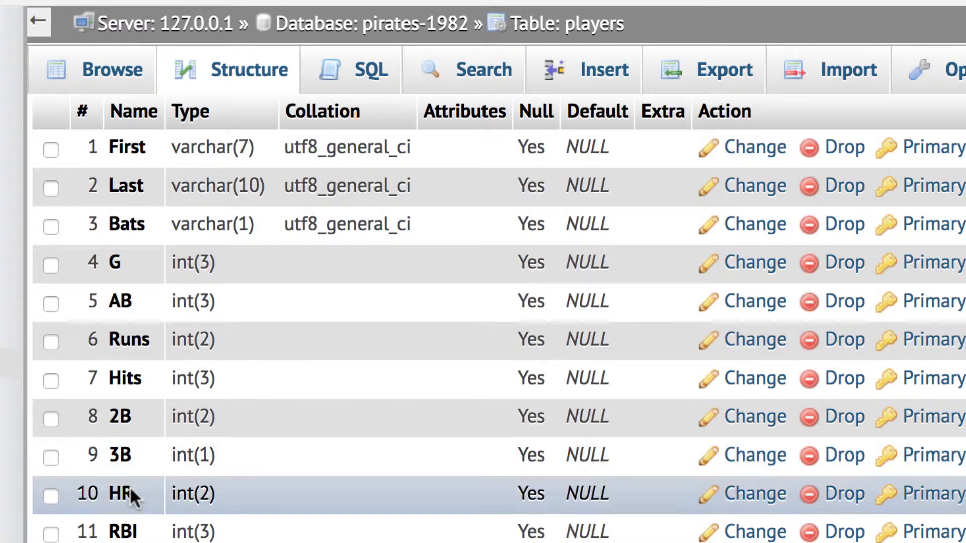
scroll(130, 490, down, 8)
scroll(130, 490, down, 3)
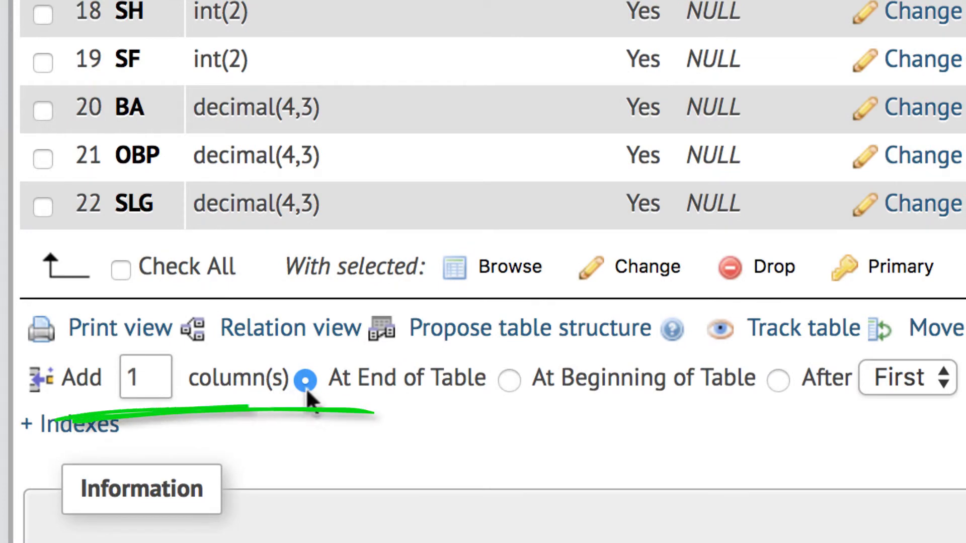
click(509, 381)
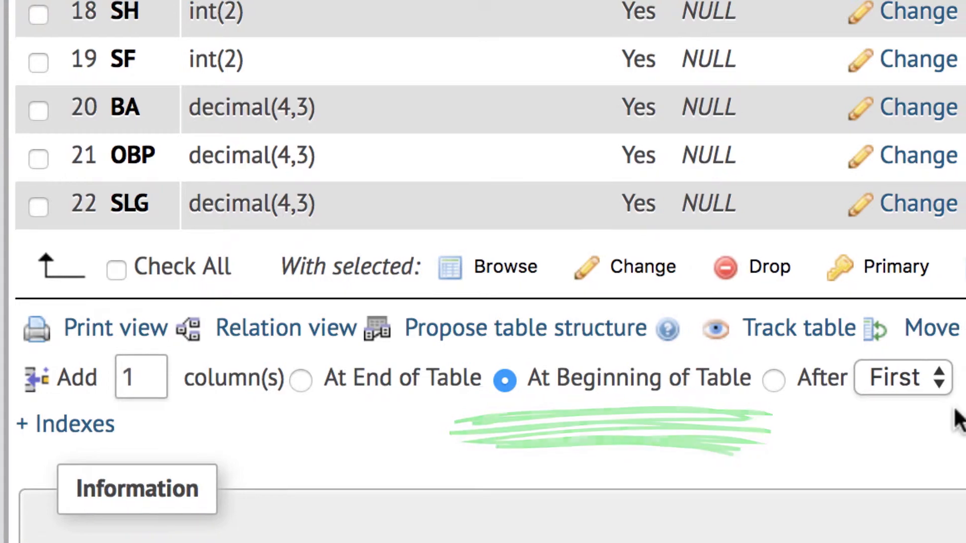
click(791, 382)
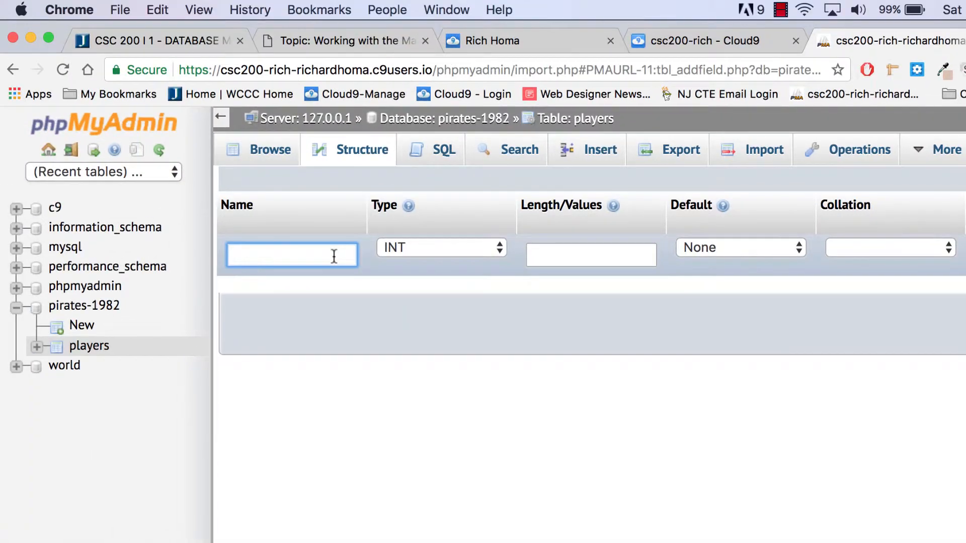
Step: Define the new column as id with length 11 and auto-increment (A_I), making it the primary key
text(id)
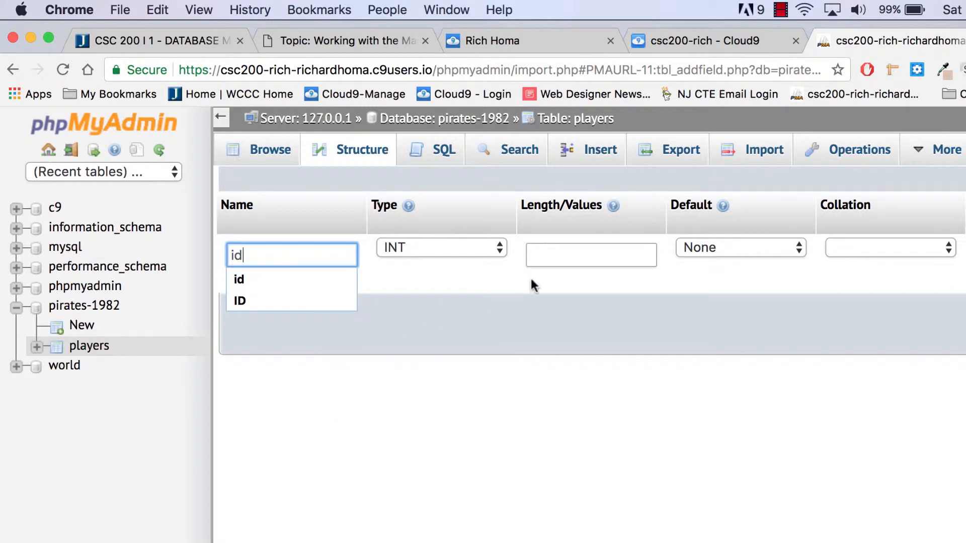
click(579, 254)
text(11)
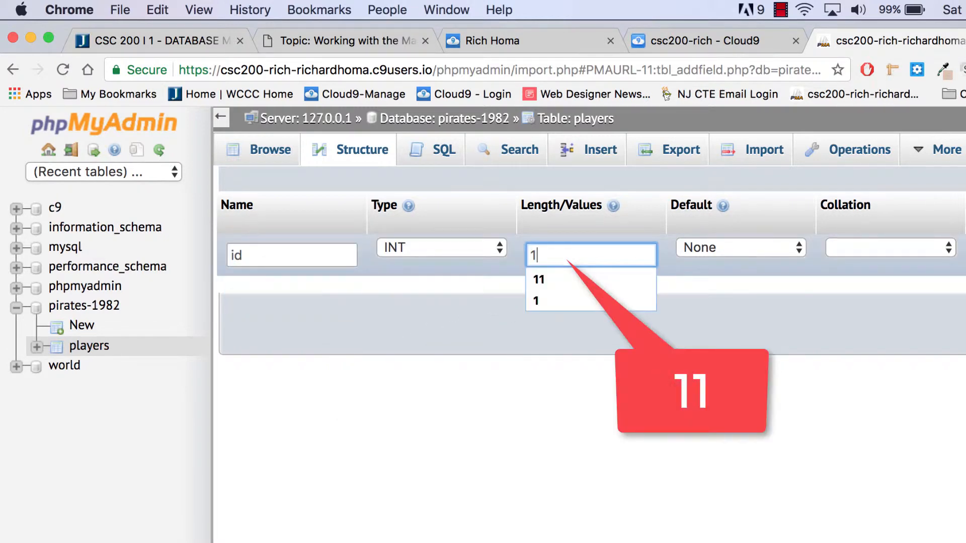
click(594, 364)
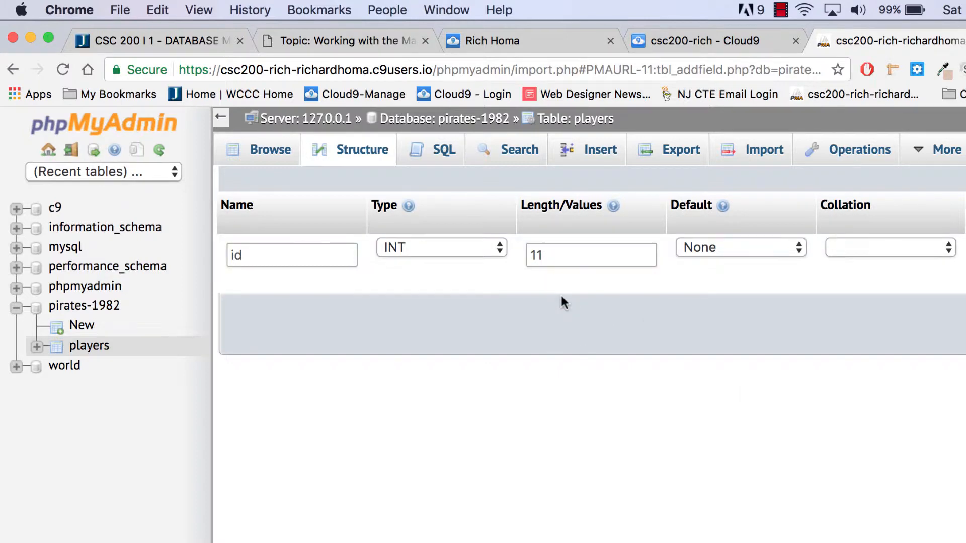
scroll(560, 294, right, 10)
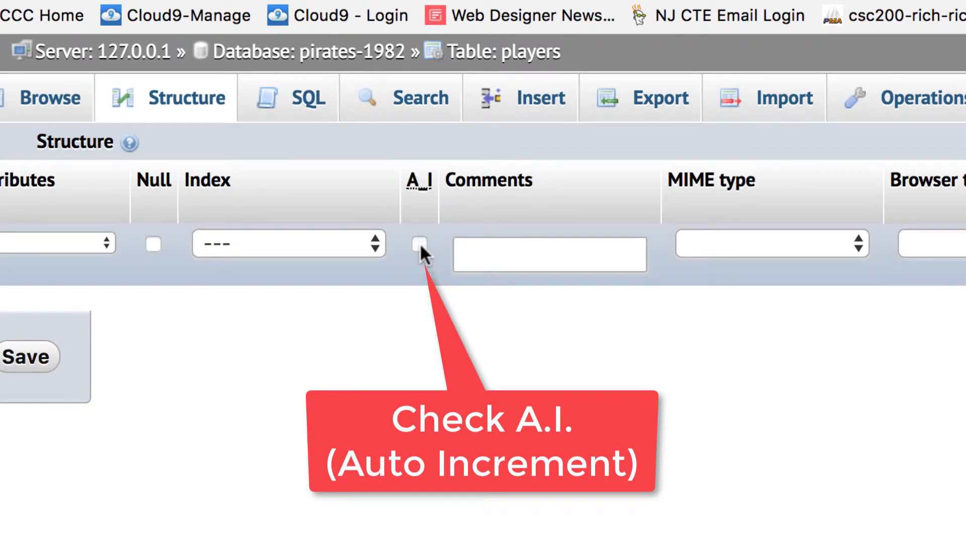
click(420, 244)
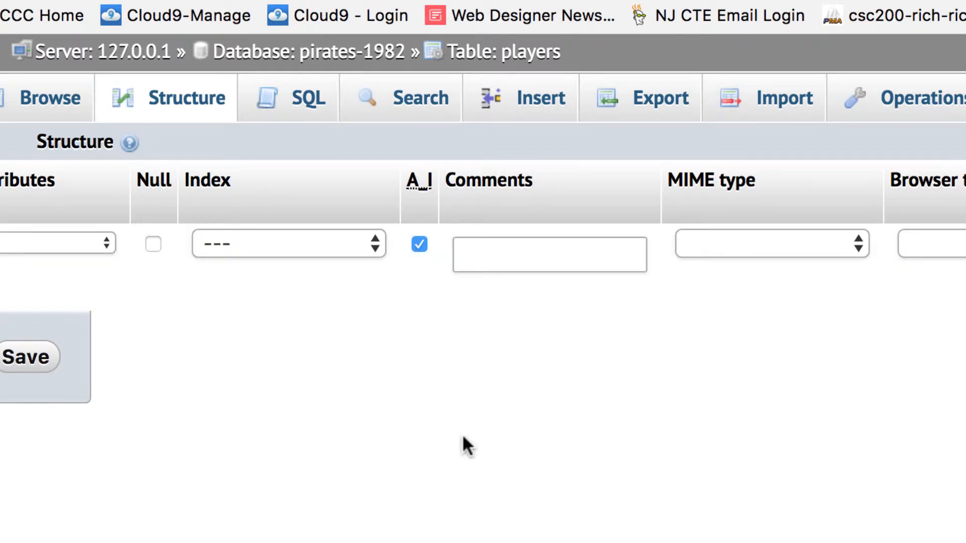
scroll(461, 420, right, 3)
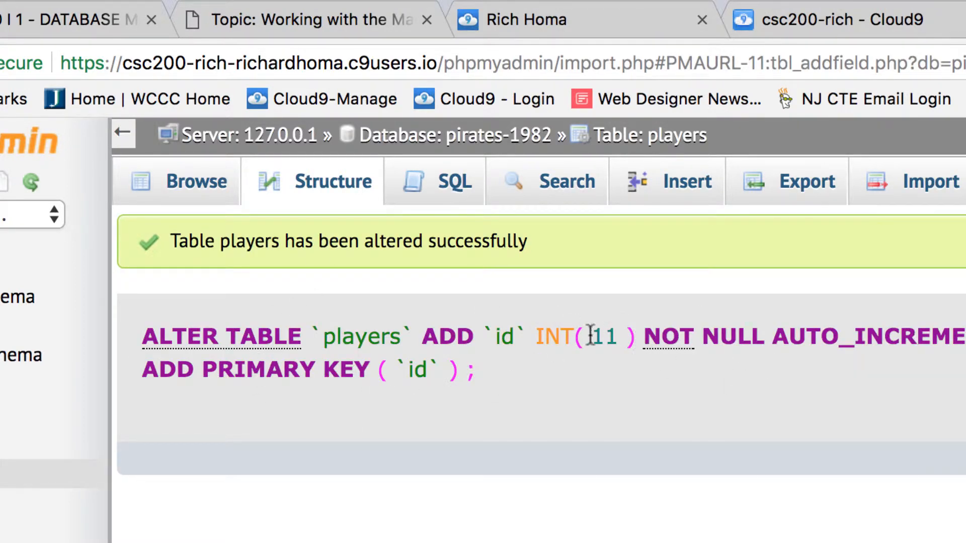
Step: Browse the players rows and check that the id column numbers them 1, 2, 3 onward
click(209, 186)
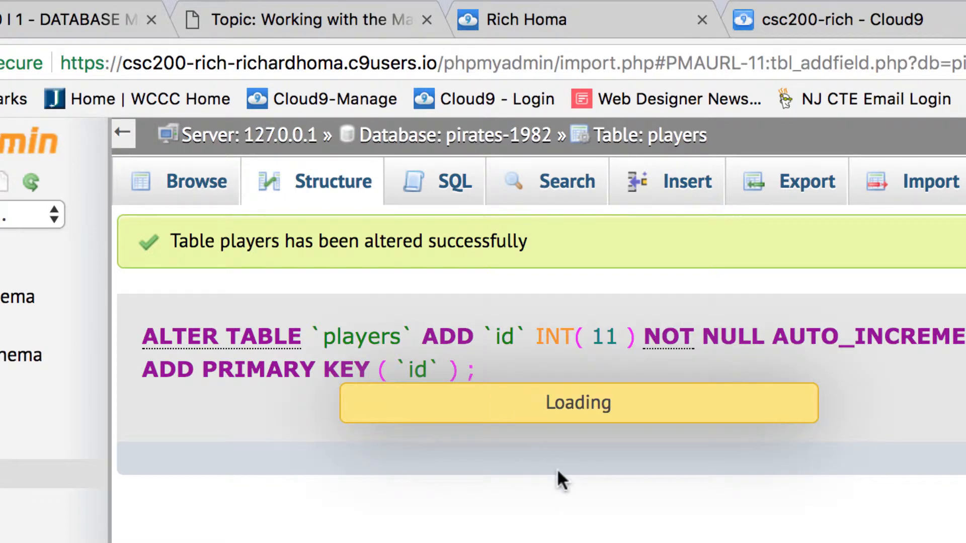
scroll(553, 478, down, 7)
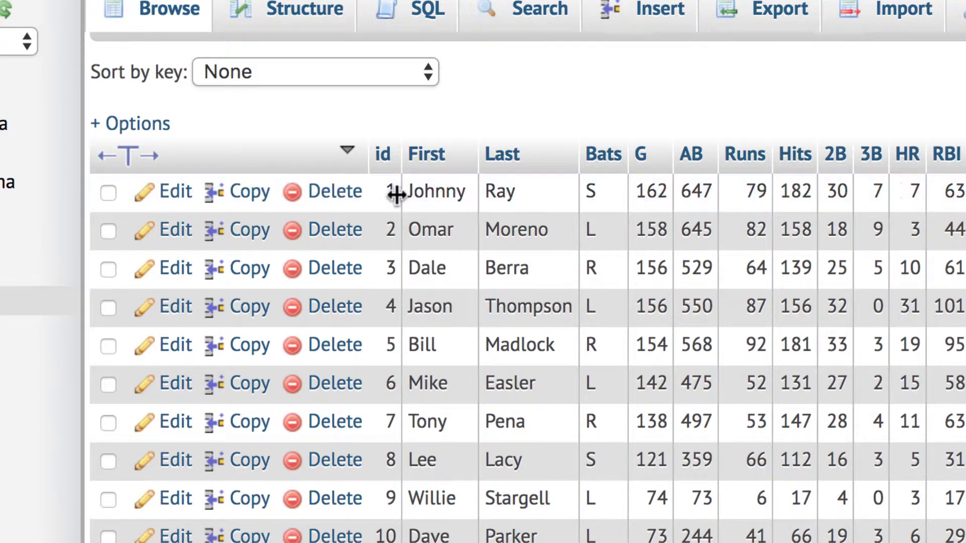
scroll(405, 289, down, 3)
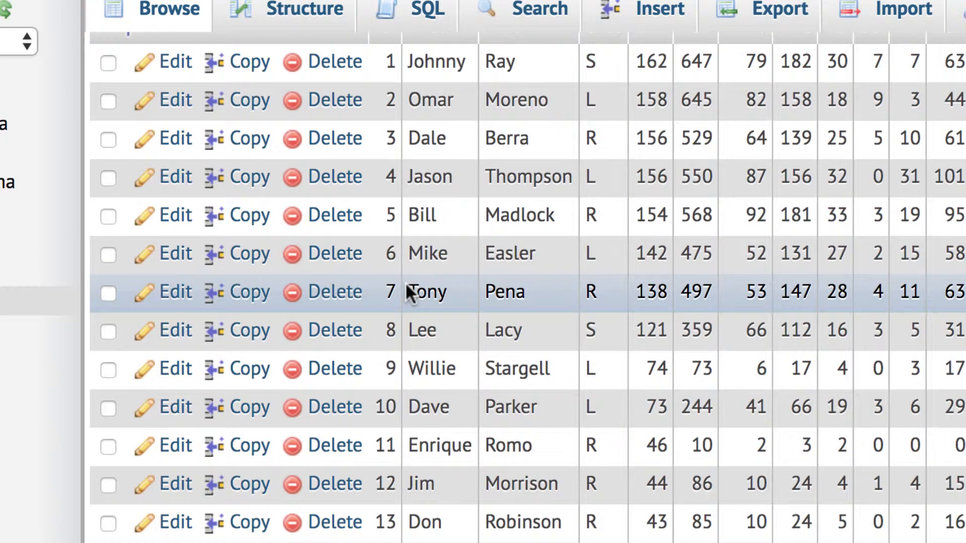
scroll(406, 287, up, 5)
scroll(406, 284, up, 1)
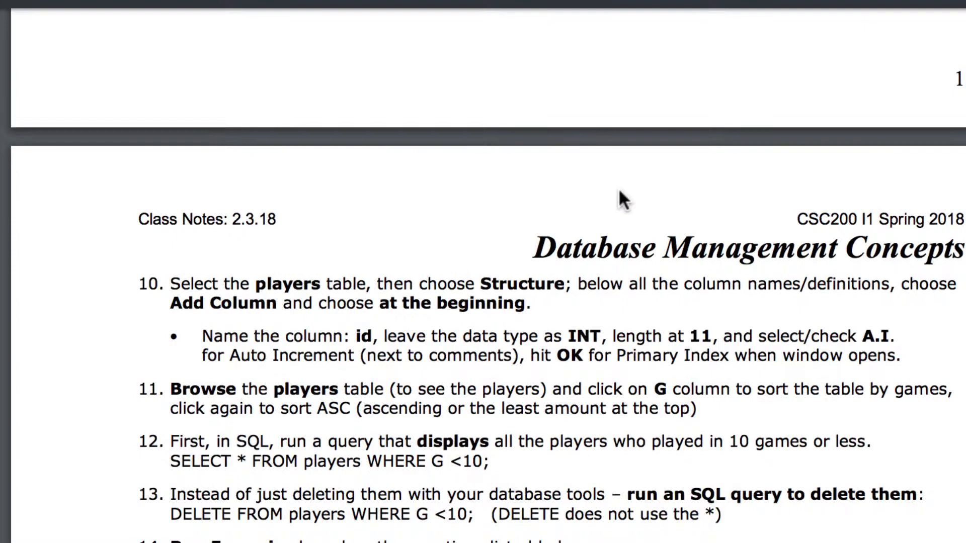
scroll(619, 194, down, 5)
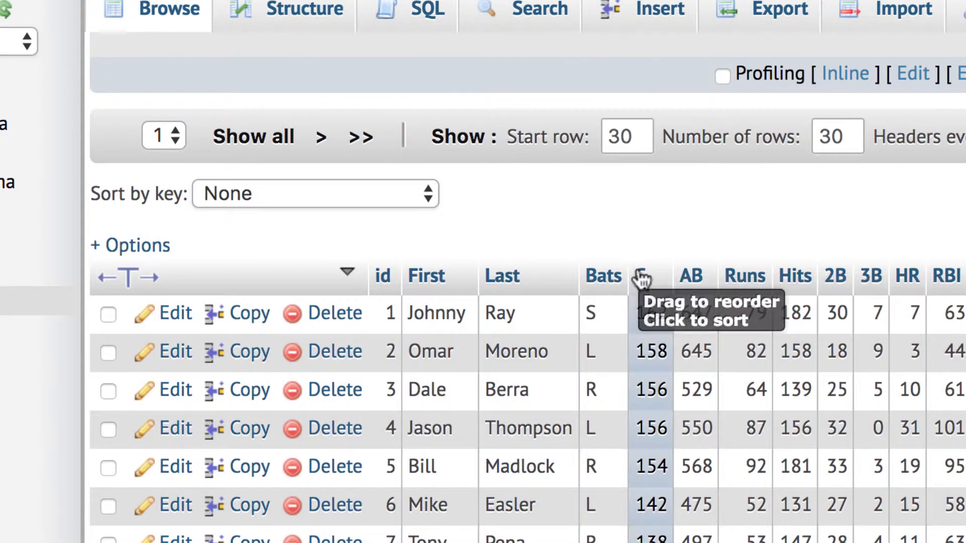
click(644, 278)
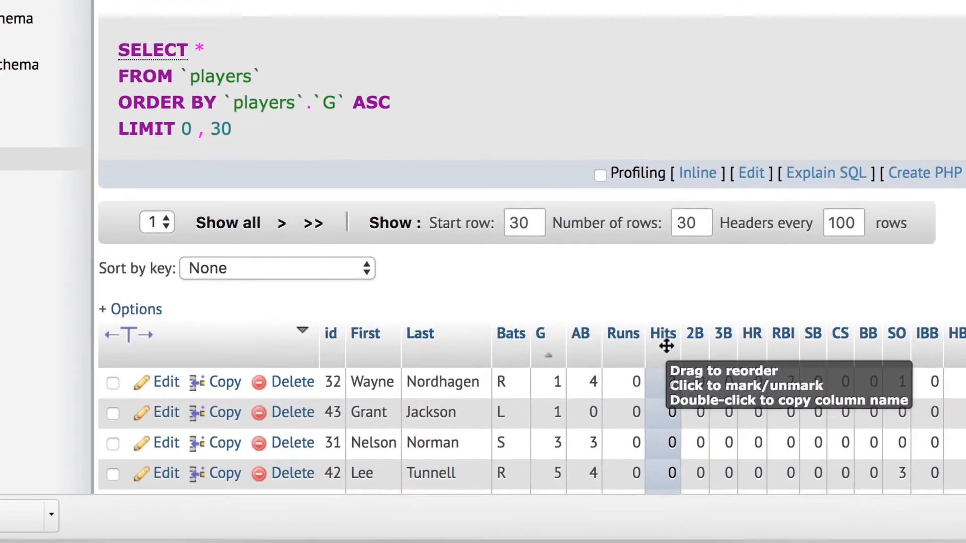
scroll(492, 230, down, 5)
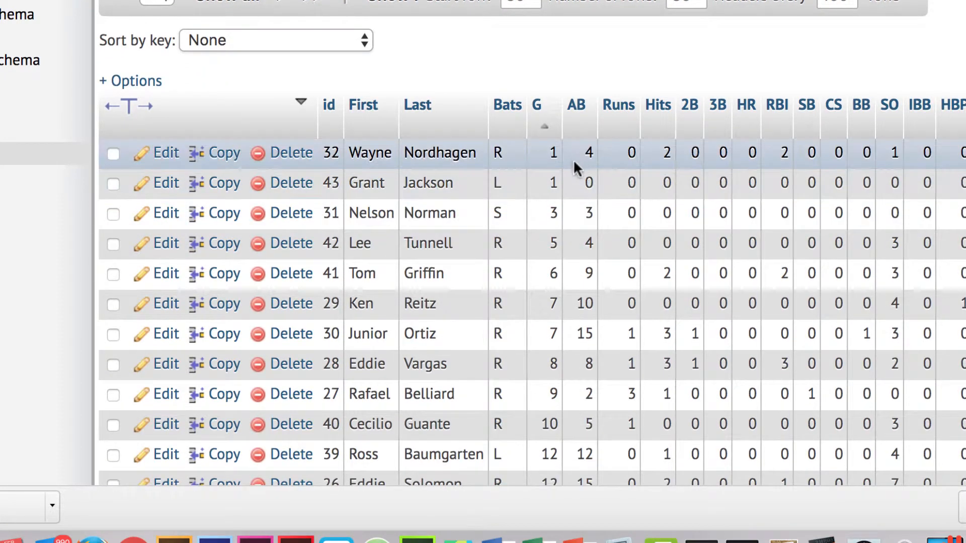
scroll(579, 164, down, 1)
scroll(577, 162, down, 2)
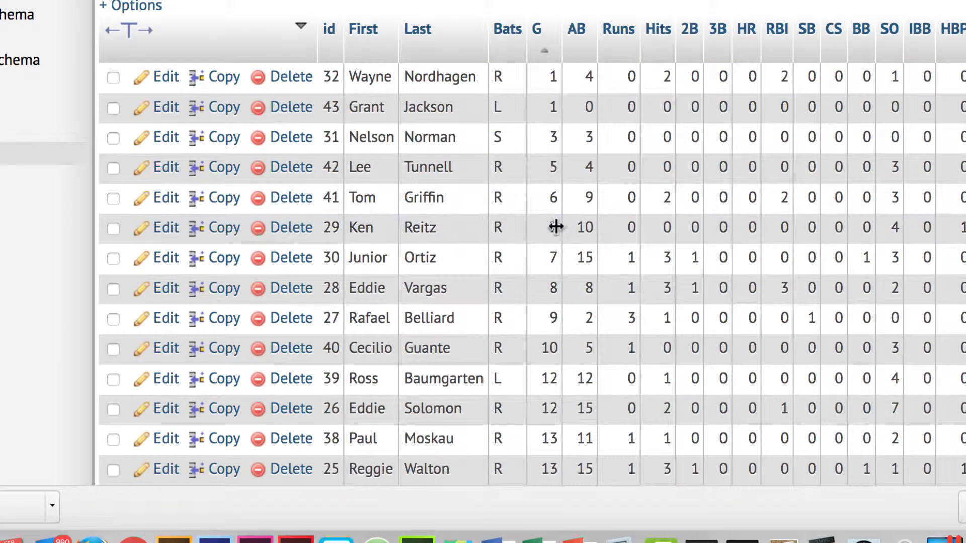
scroll(663, 249, down, 1)
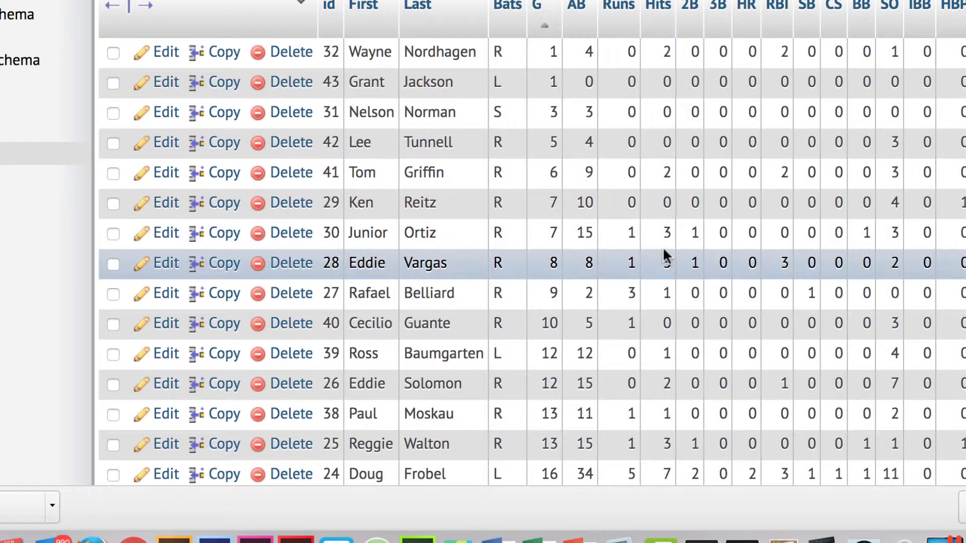
scroll(664, 250, up, 10)
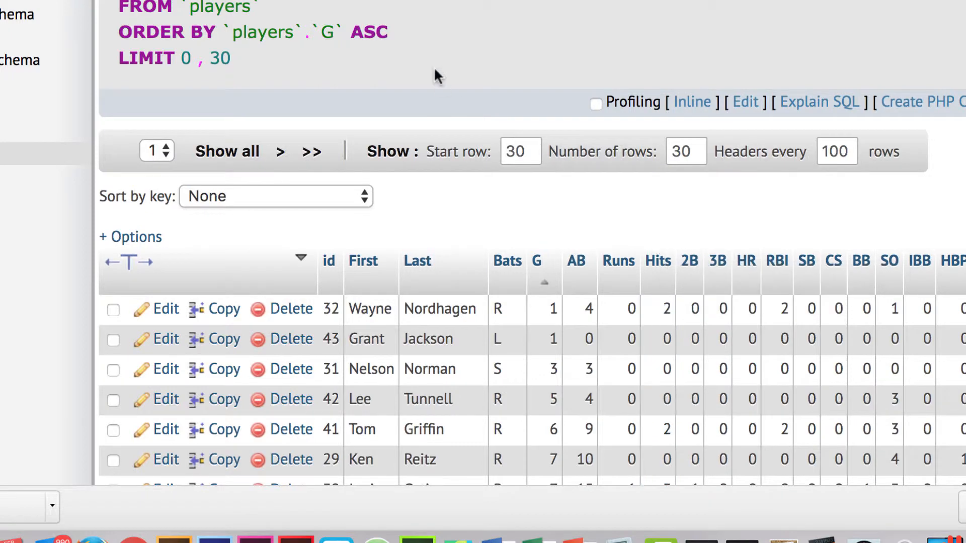
scroll(521, 232, down, 2)
scroll(521, 230, down, 3)
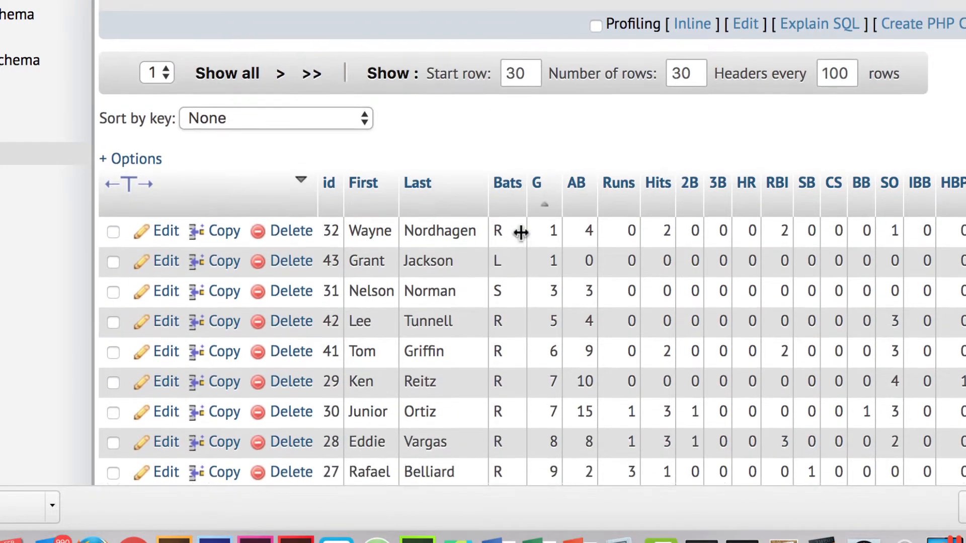
scroll(520, 231, up, 6)
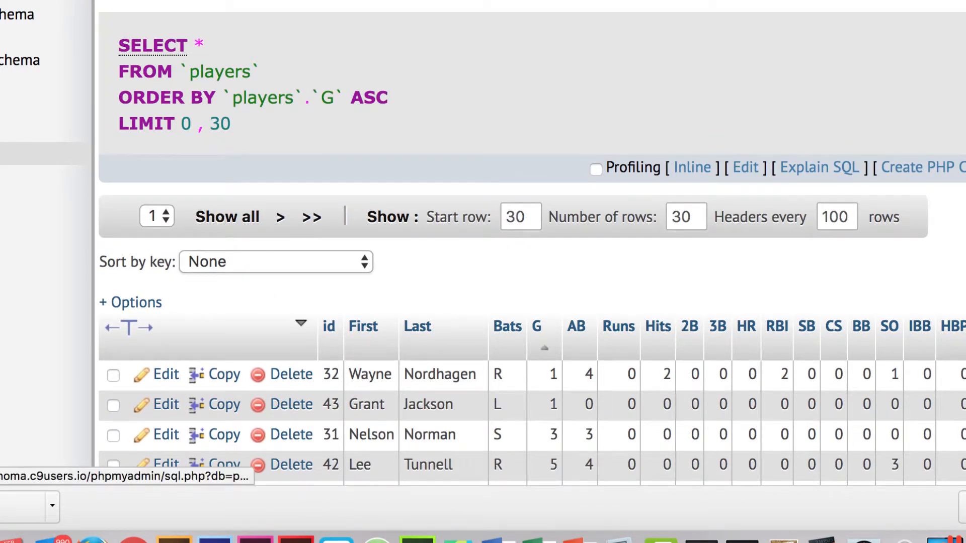
click(371, 63)
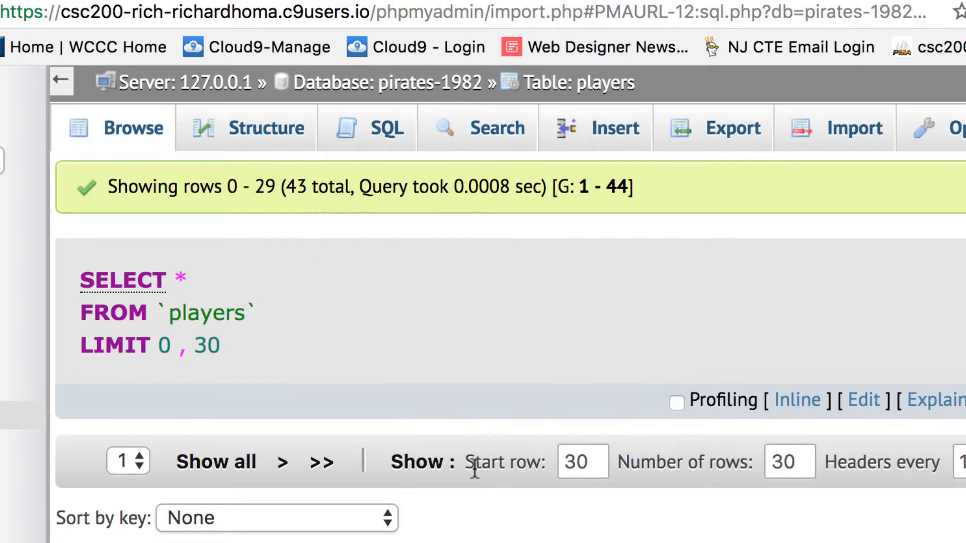
scroll(584, 533, down, 3)
scroll(586, 531, down, 4)
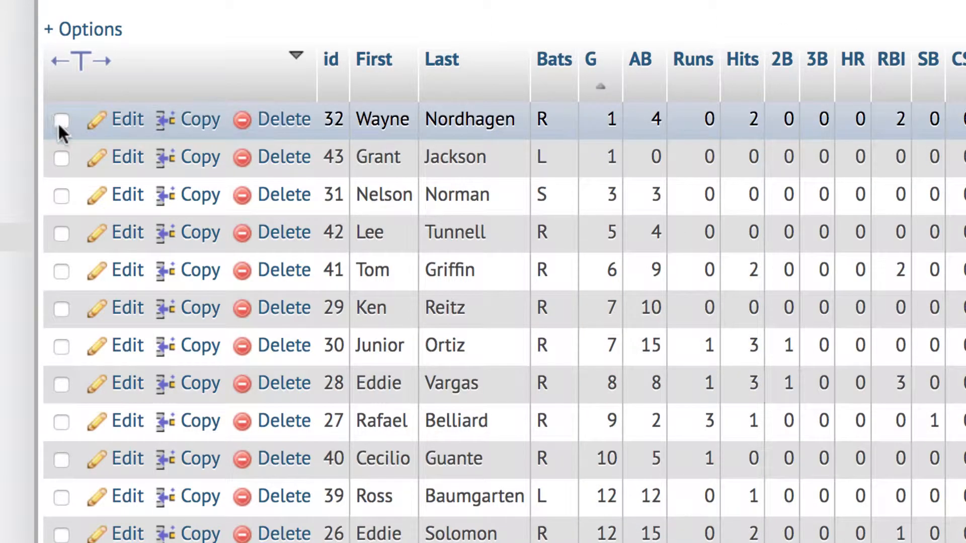
click(61, 122)
click(61, 157)
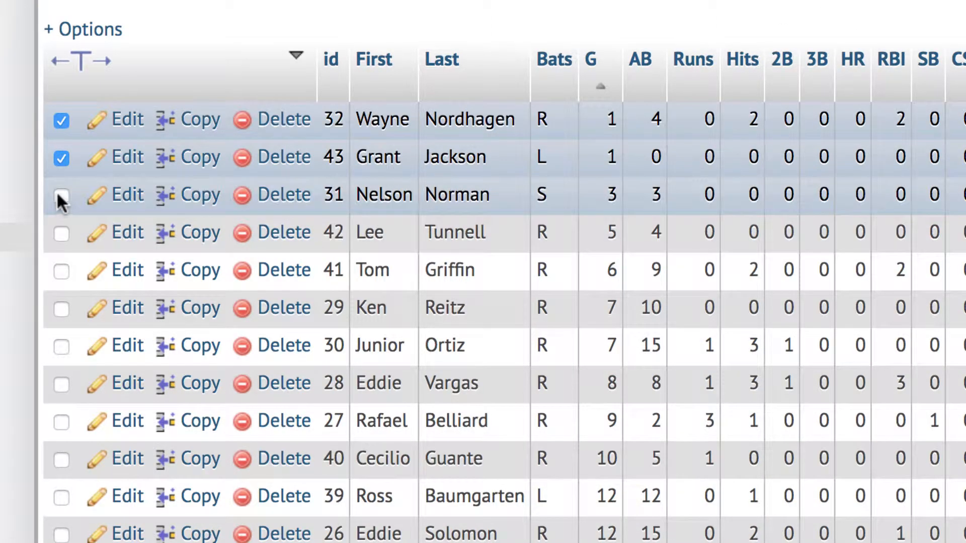
scroll(352, 383, down, 10)
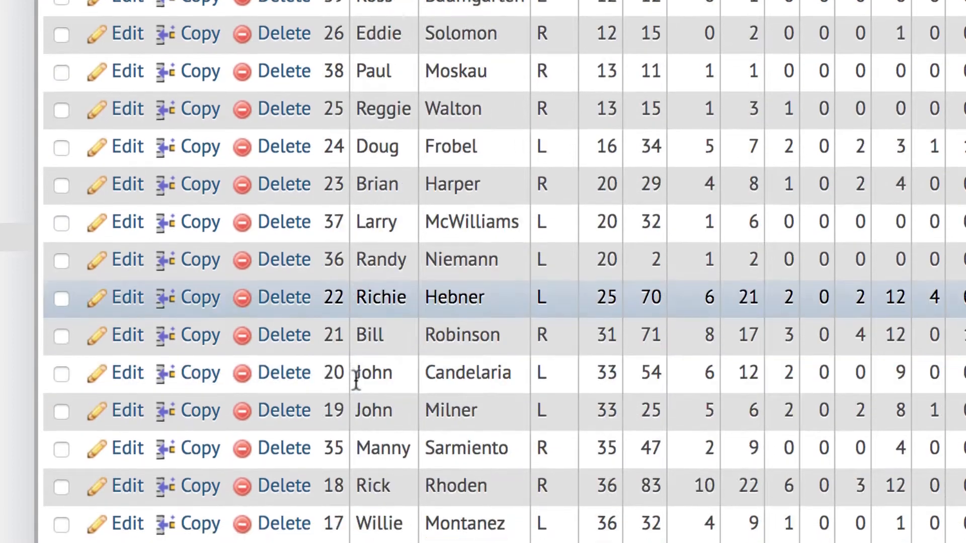
scroll(355, 381, down, 3)
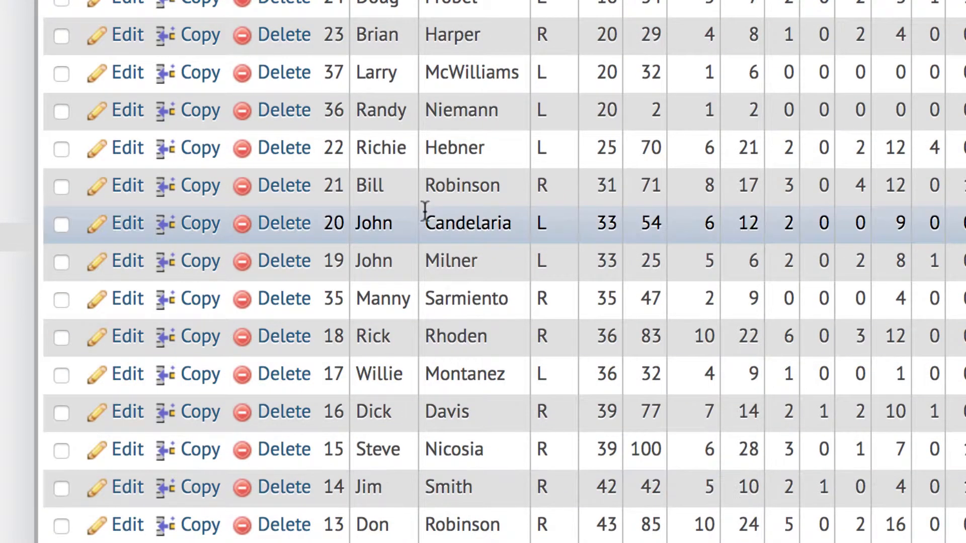
scroll(425, 211, up, 13)
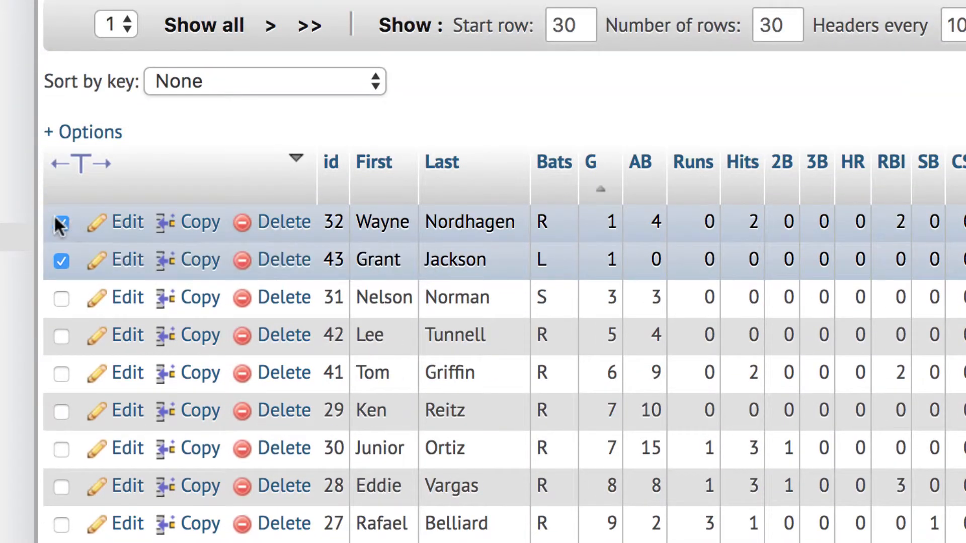
click(62, 221)
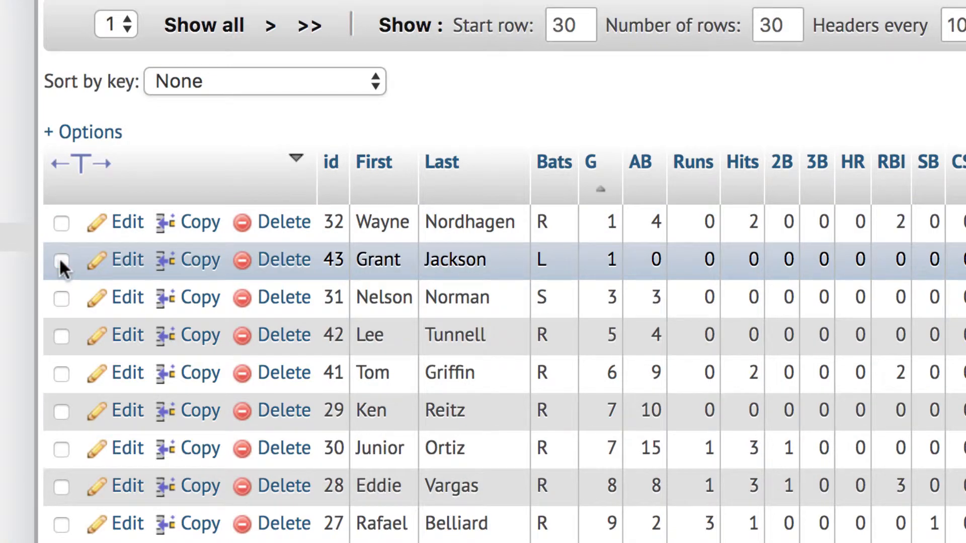
click(60, 259)
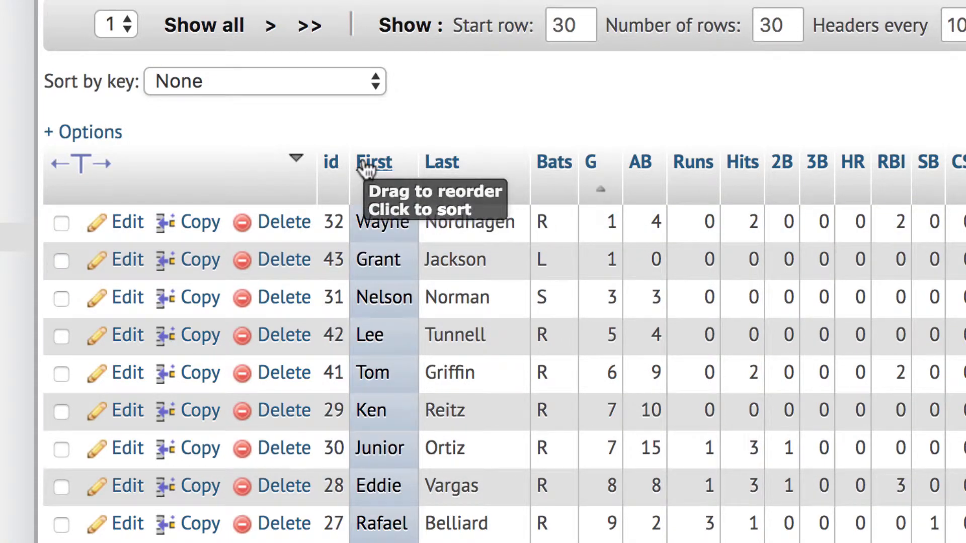
scroll(629, 108, down, 8)
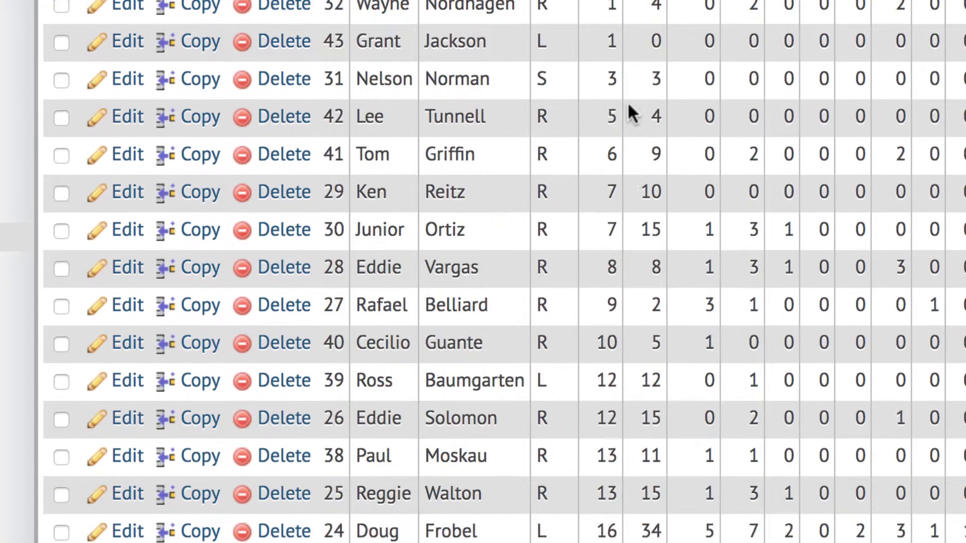
scroll(629, 108, up, 4)
scroll(627, 101, up, 10)
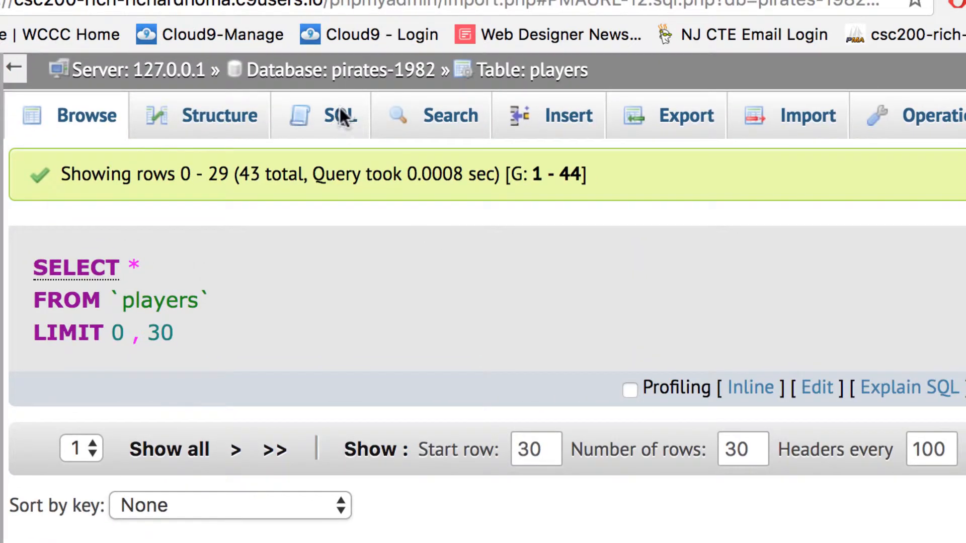
Step: Run SELECT * FROM `players` WHERE G <10; by replacing the default WHERE 1 condition
click(340, 117)
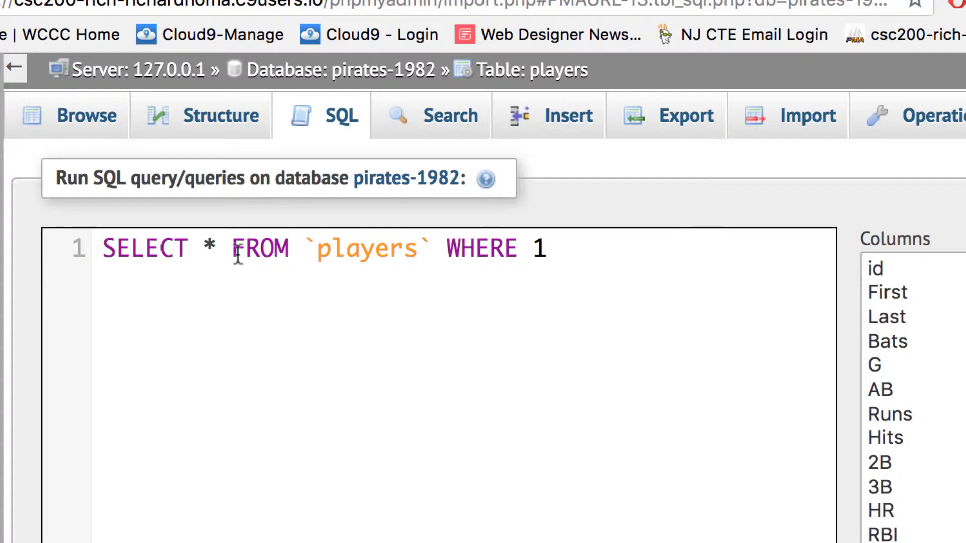
double_click(543, 244)
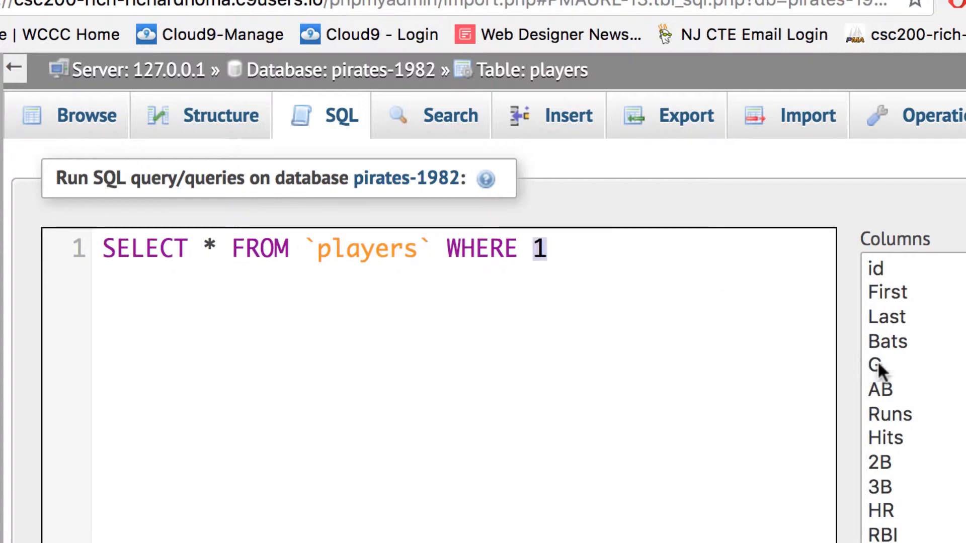
text(G)
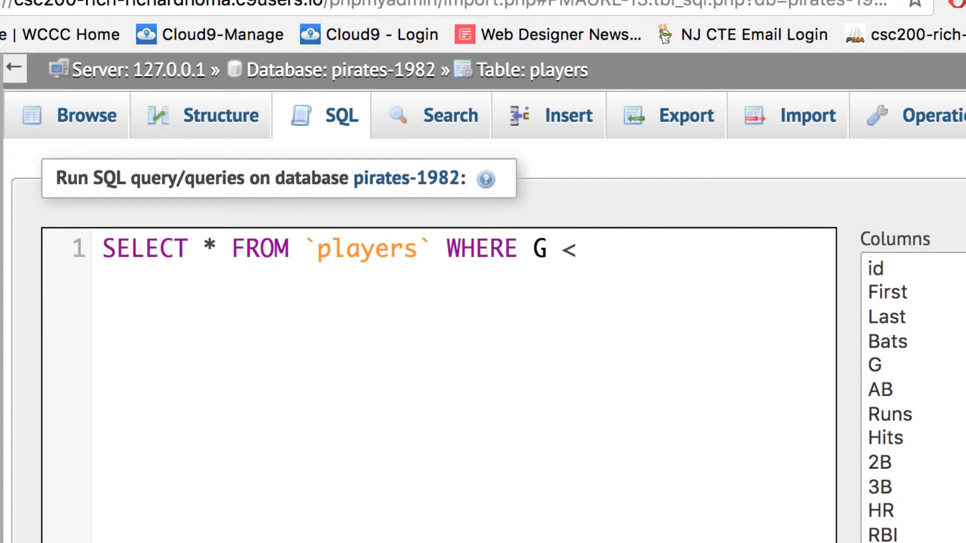
text( <10;)
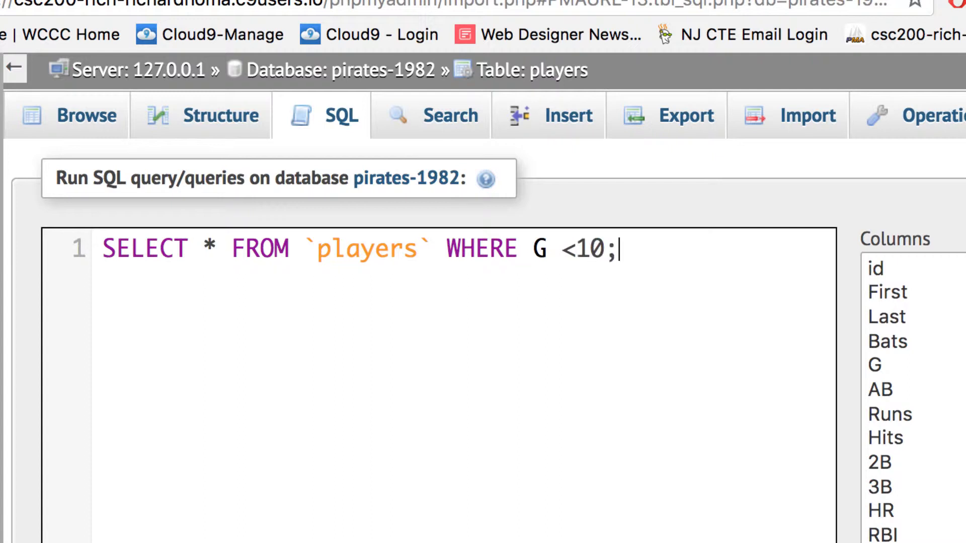
scroll(906, 398, down, 5)
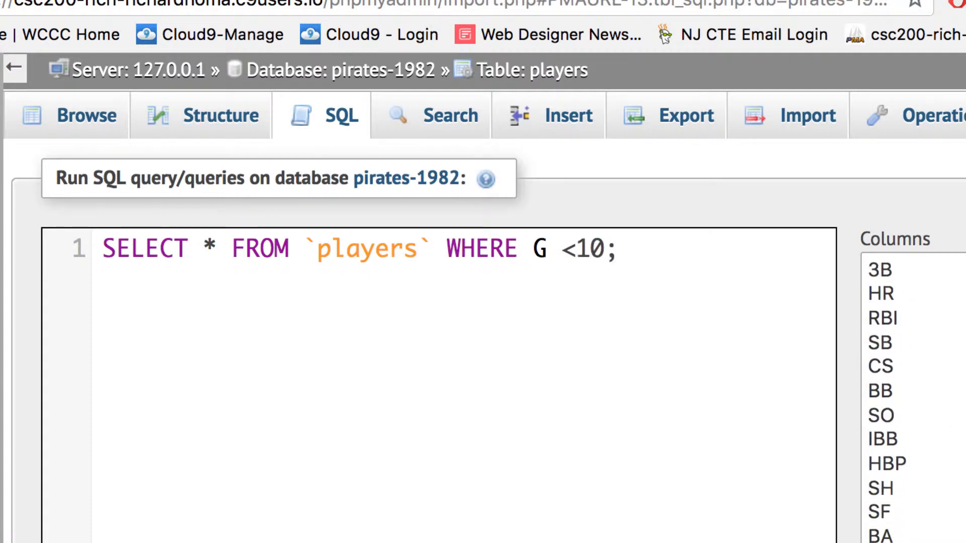
drag(673, 261, 89, 236)
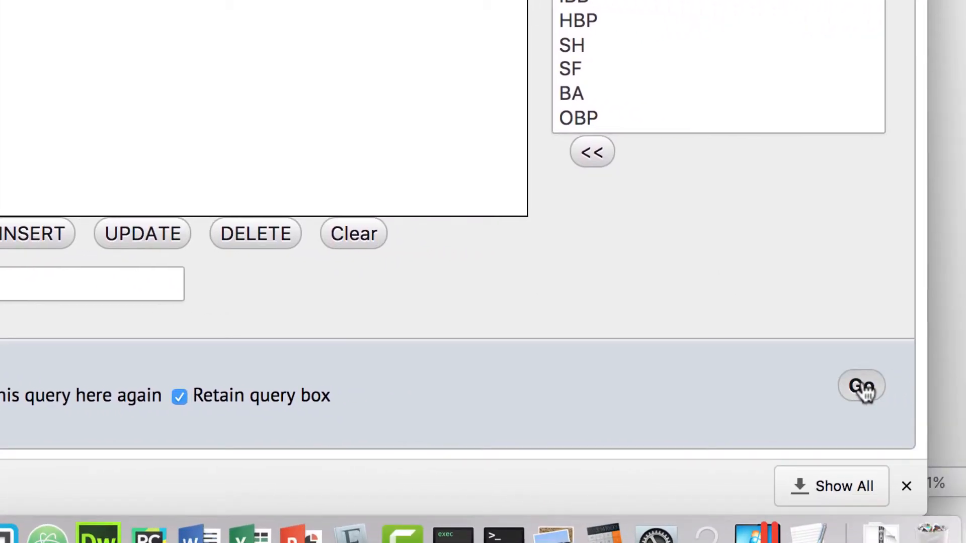
click(865, 390)
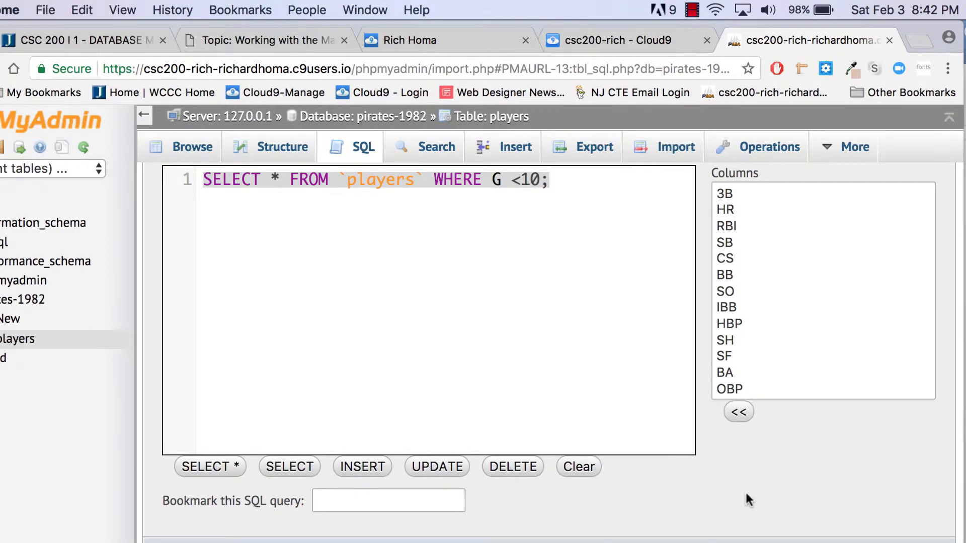
Step: Scroll through the nine players returned by the G <10 query
scroll(715, 446, down, 10)
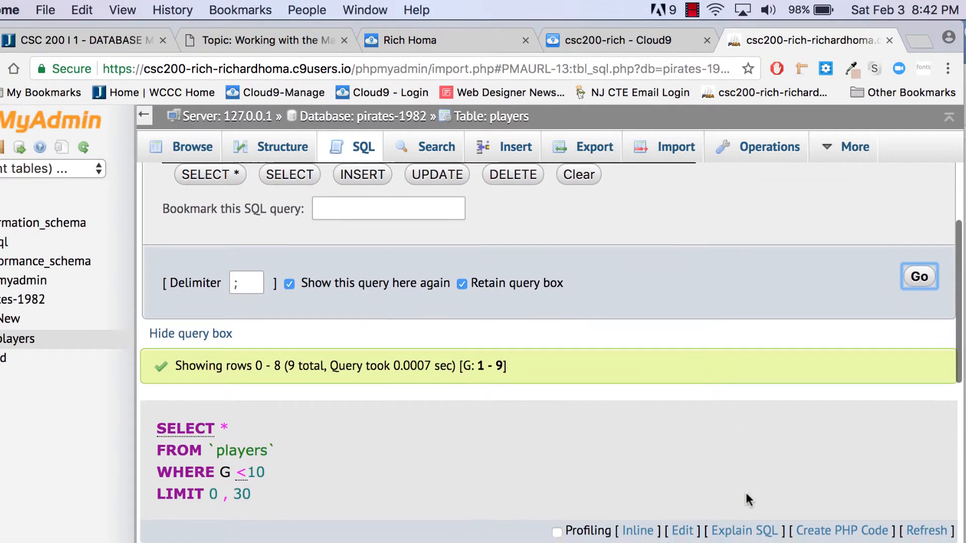
scroll(746, 494, down, 3)
scroll(746, 493, up, 3)
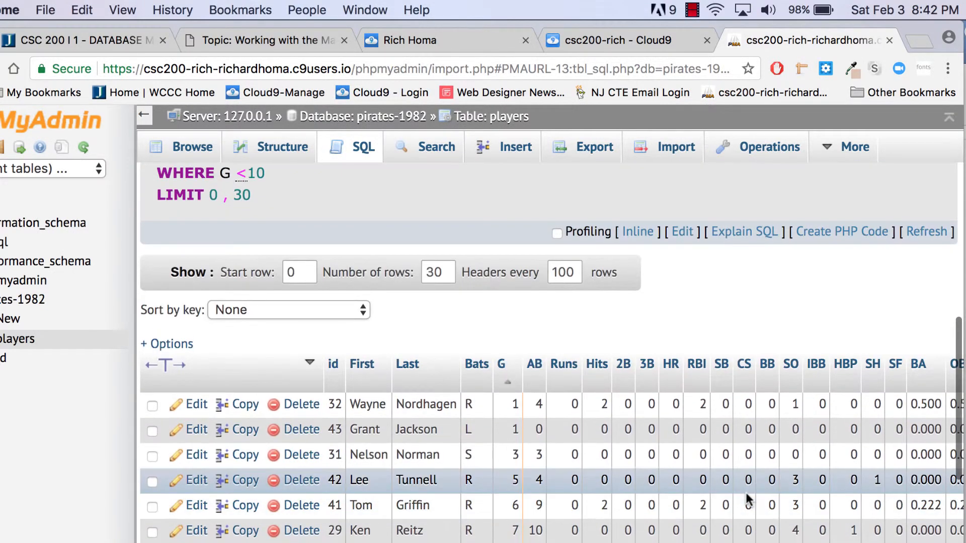
scroll(746, 493, down, 3)
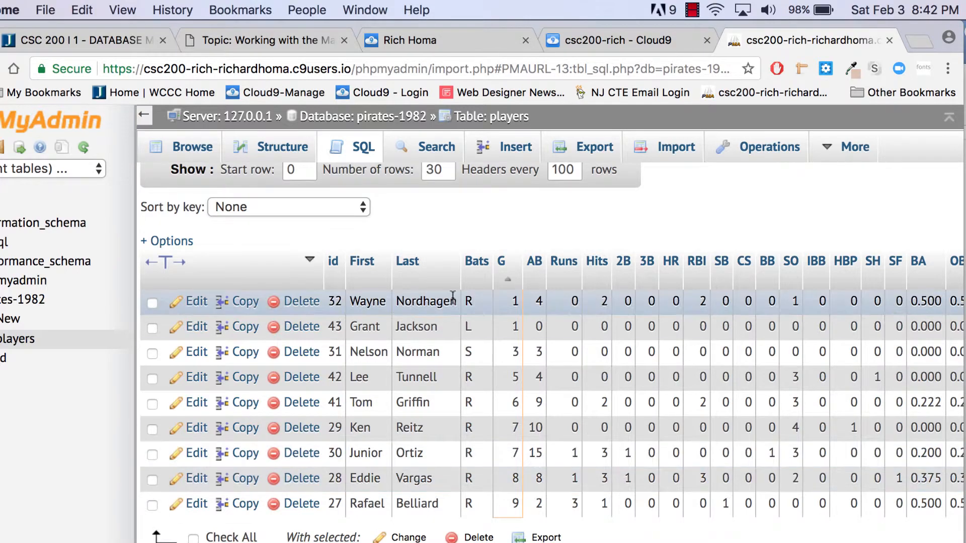
scroll(453, 298, up, 4)
scroll(453, 297, up, 10)
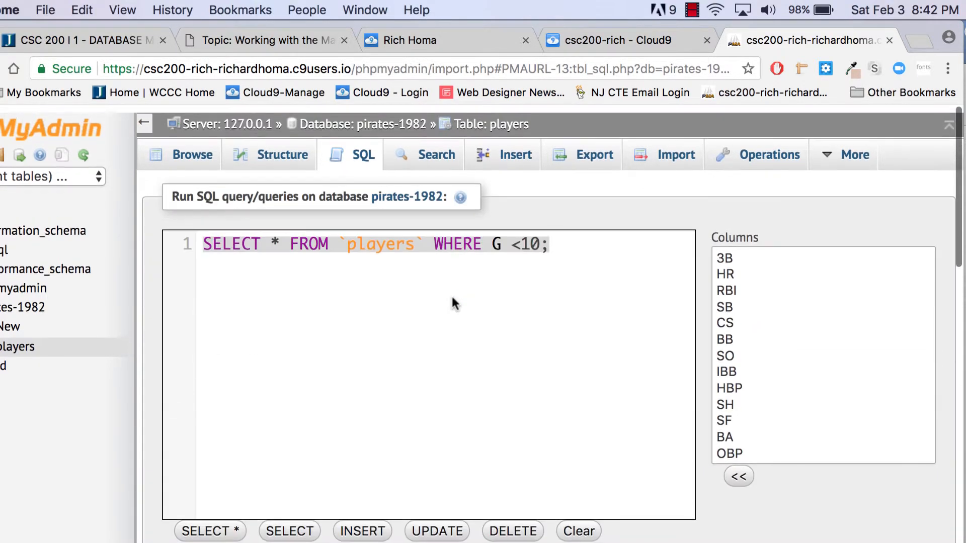
Step: Replace SELECT * in the query with DELETE
click(452, 287)
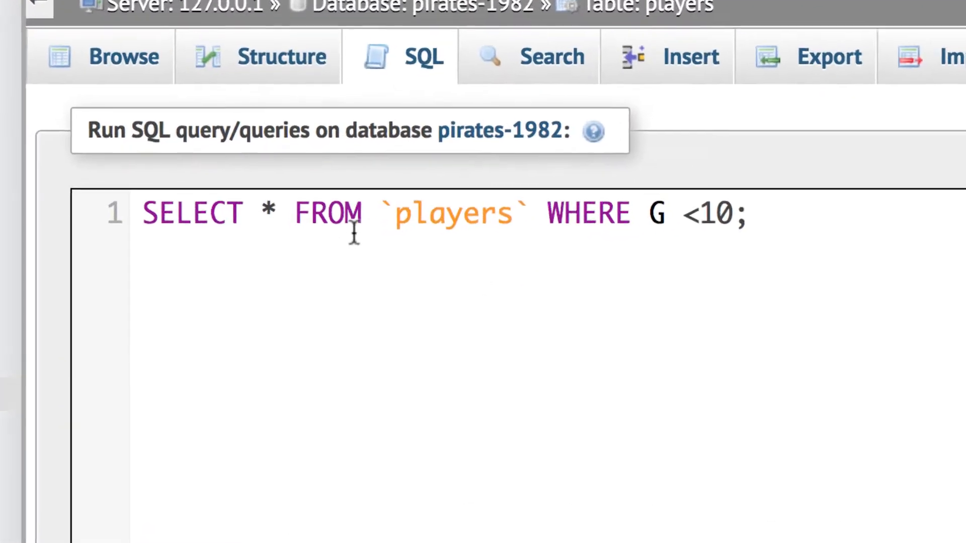
drag(278, 206, 123, 190)
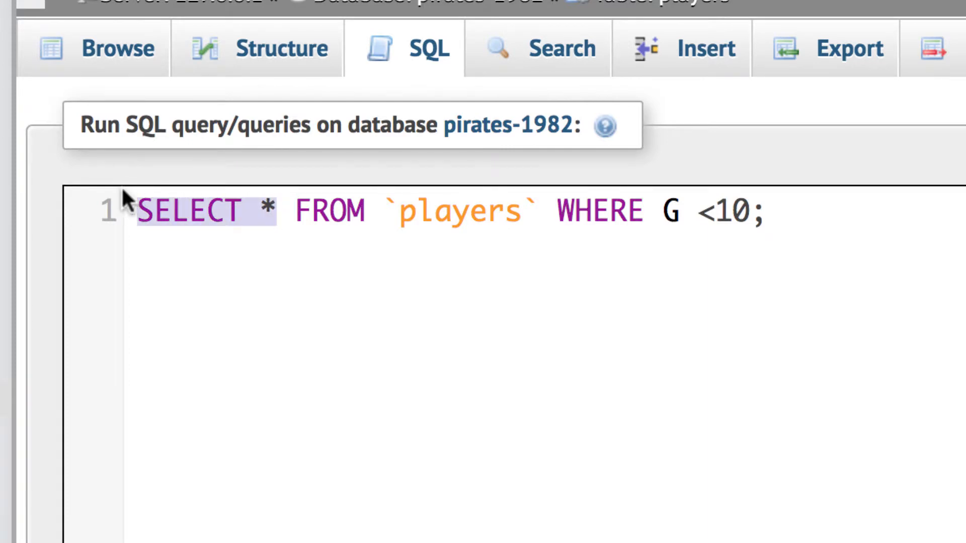
text(DELET)
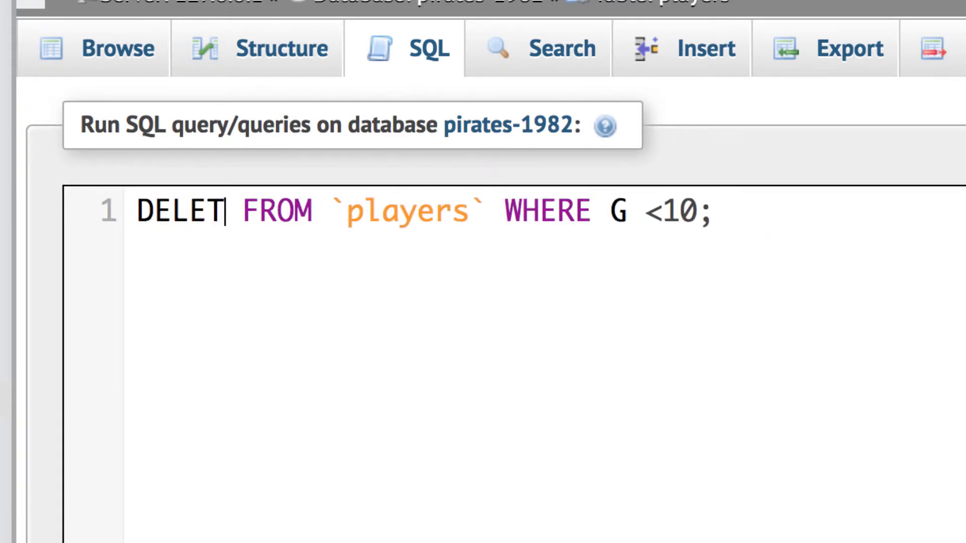
text(E)
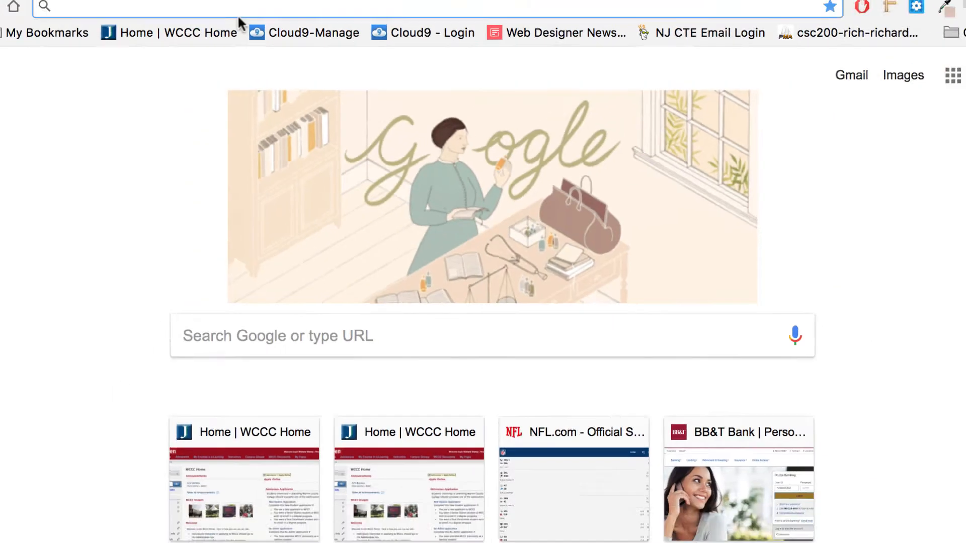
Step: Look up the SQL DELETE syntax on W3Schools, then go back to the phpMyAdmin query tab
text(w3)
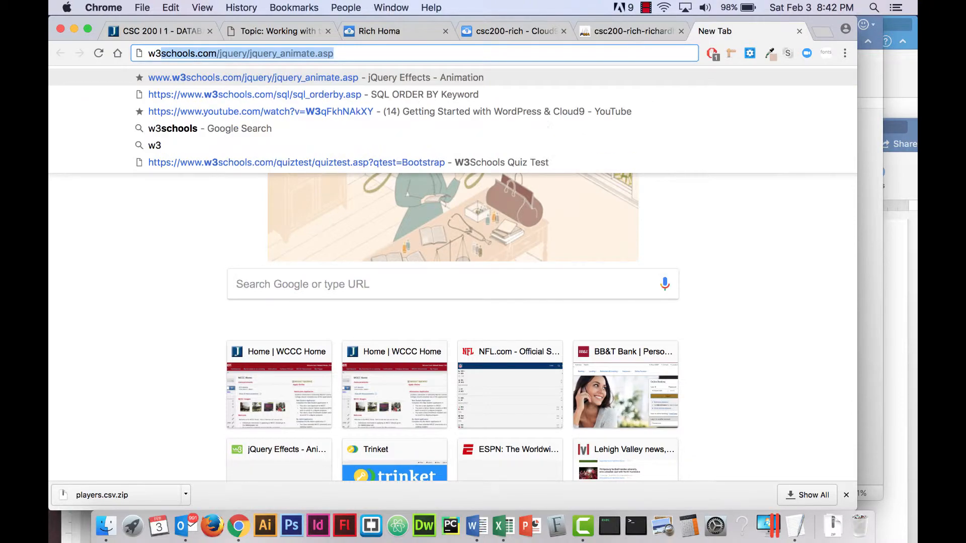
key(Return)
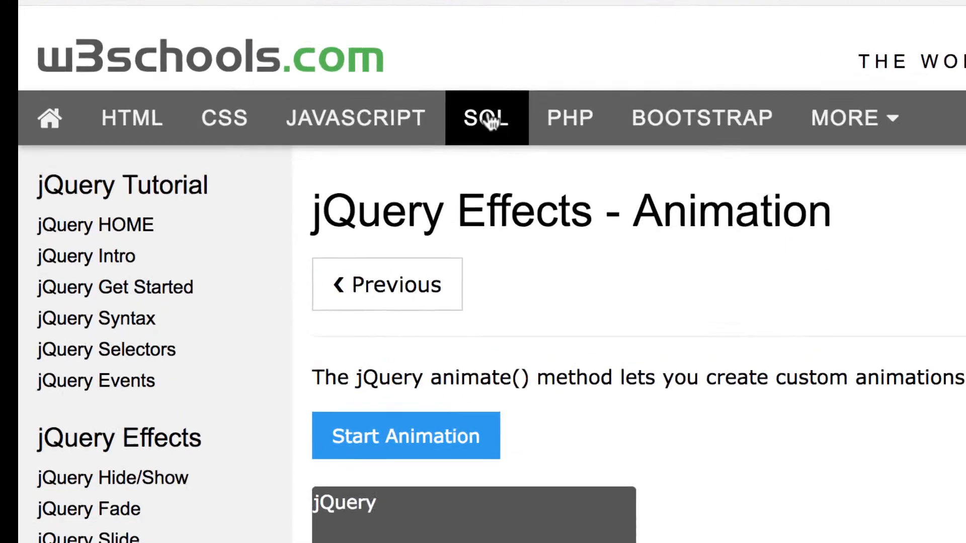
click(488, 121)
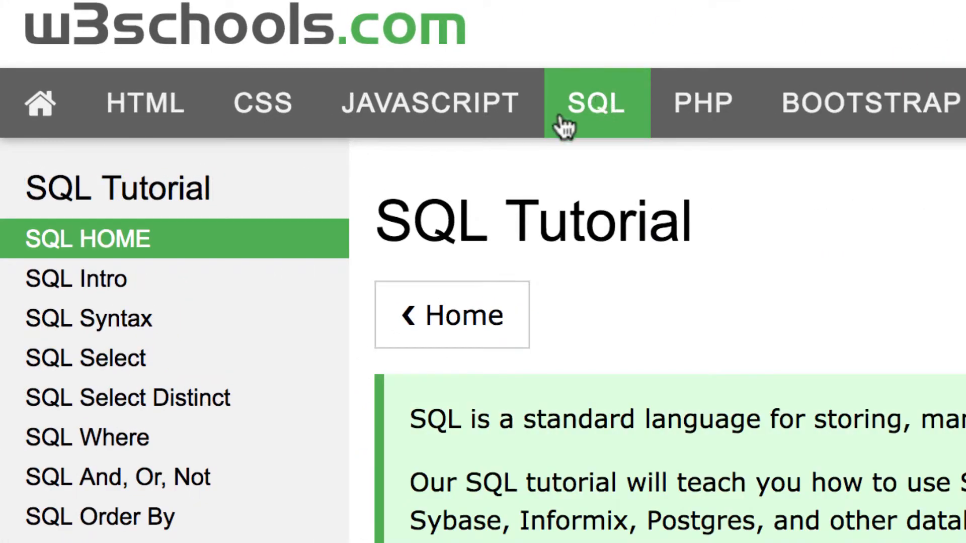
scroll(161, 390, down, 5)
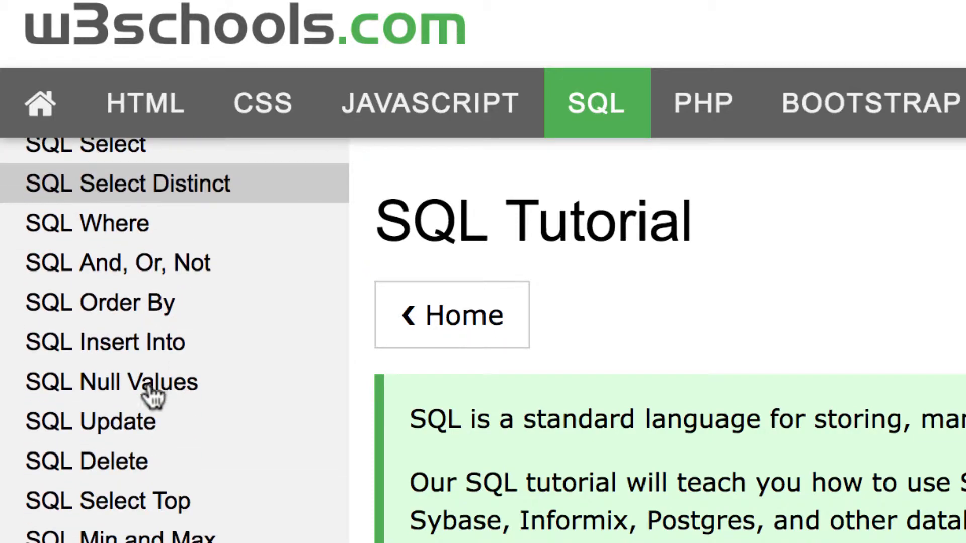
click(129, 458)
scroll(737, 427, down, 5)
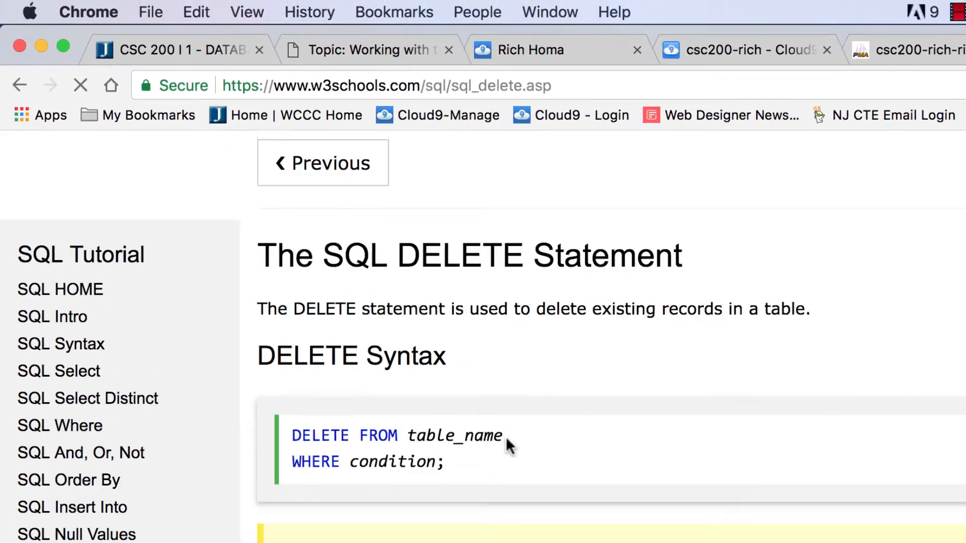
scroll(375, 459, down, 4)
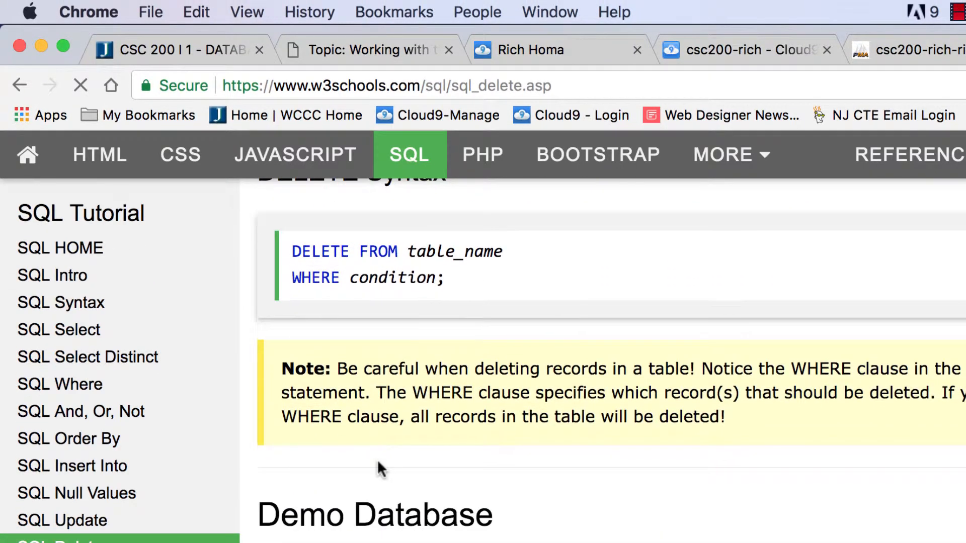
scroll(377, 460, up, 4)
scroll(455, 443, down, 6)
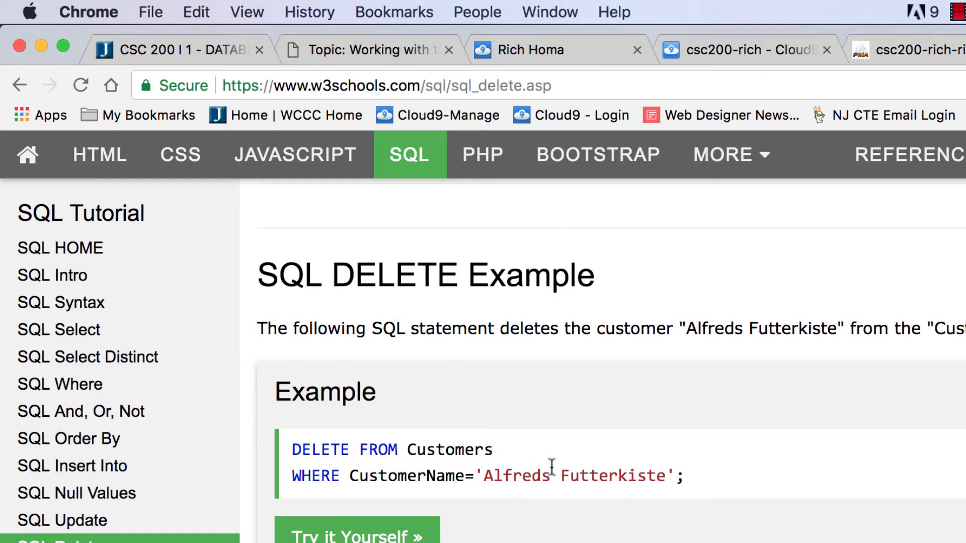
scroll(601, 437, up, 10)
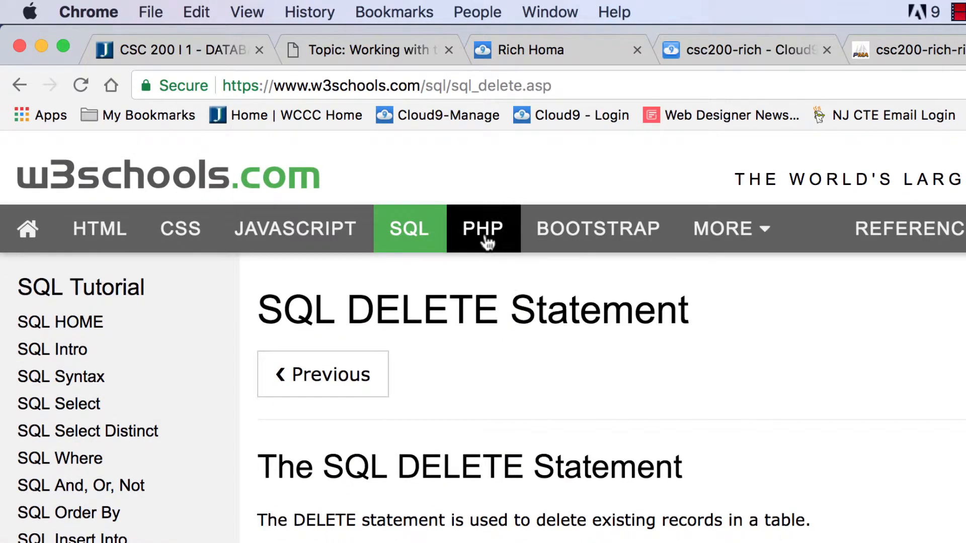
click(906, 50)
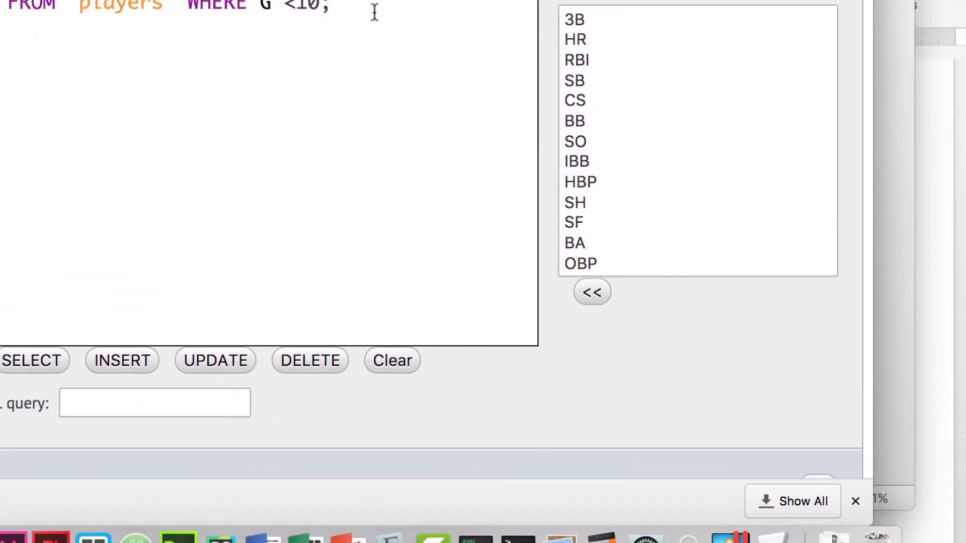
Step: Run and confirm DELETE FROM `players` WHERE G <10;, then browse the 34 remaining rows
scroll(799, 305, down, 2)
scroll(799, 305, up, 2)
scroll(369, 15, down, 2)
scroll(369, 15, up, 2)
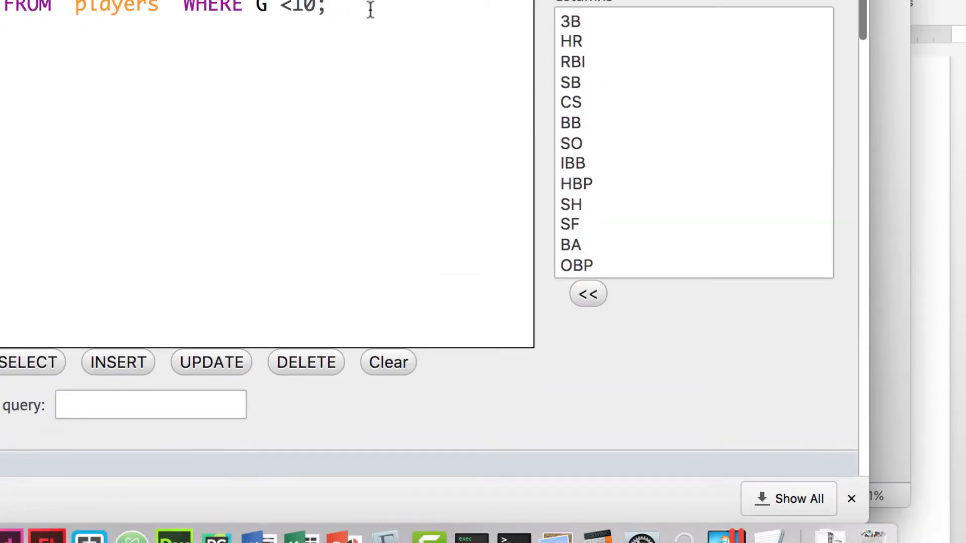
scroll(645, 171, down, 1)
scroll(645, 173, down, 5)
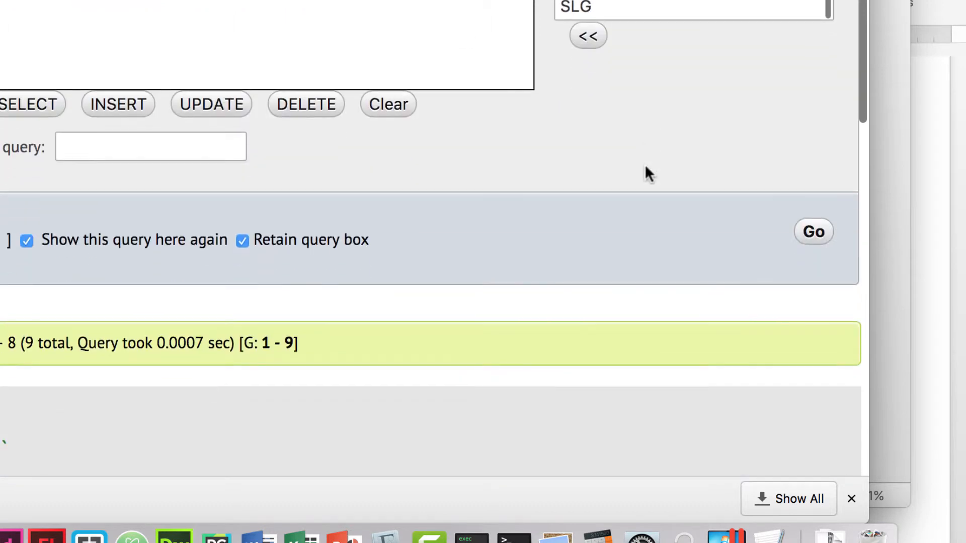
click(816, 234)
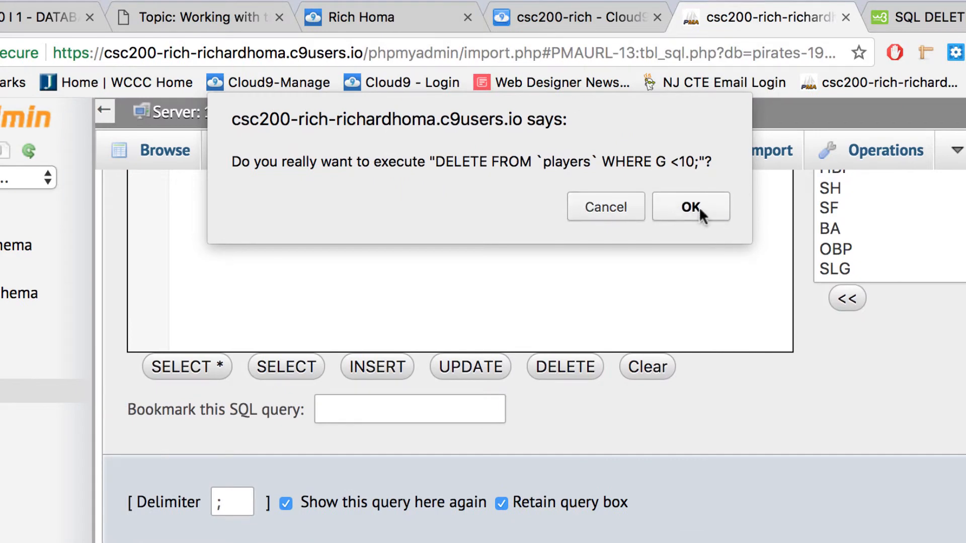
click(608, 123)
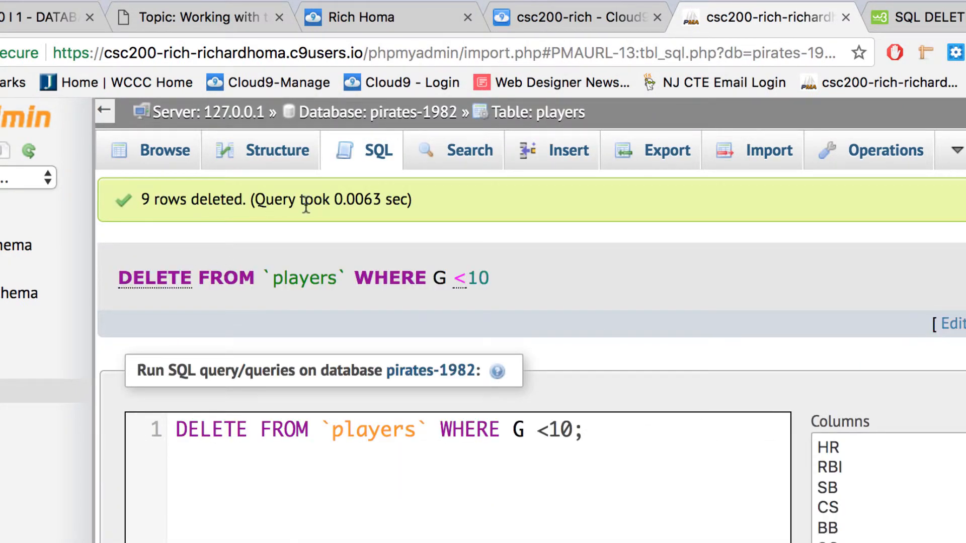
click(173, 147)
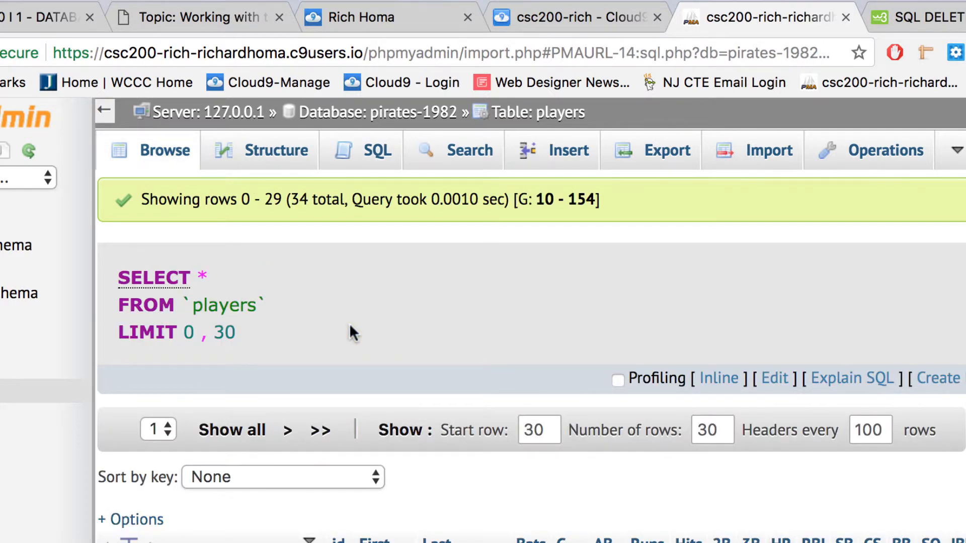
Step: Sort the players by the G column ascending so the 10-game player comes first
scroll(349, 323, down, 5)
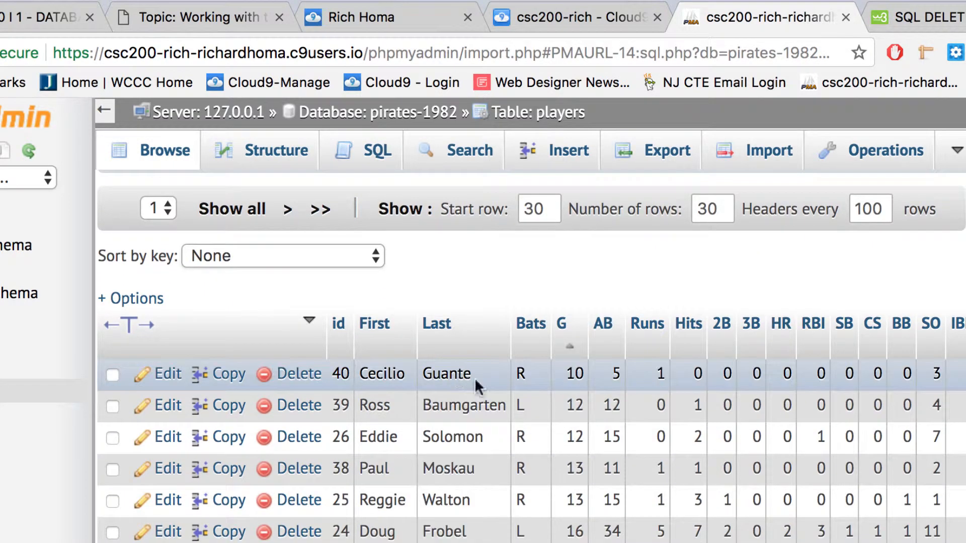
scroll(512, 427, down, 4)
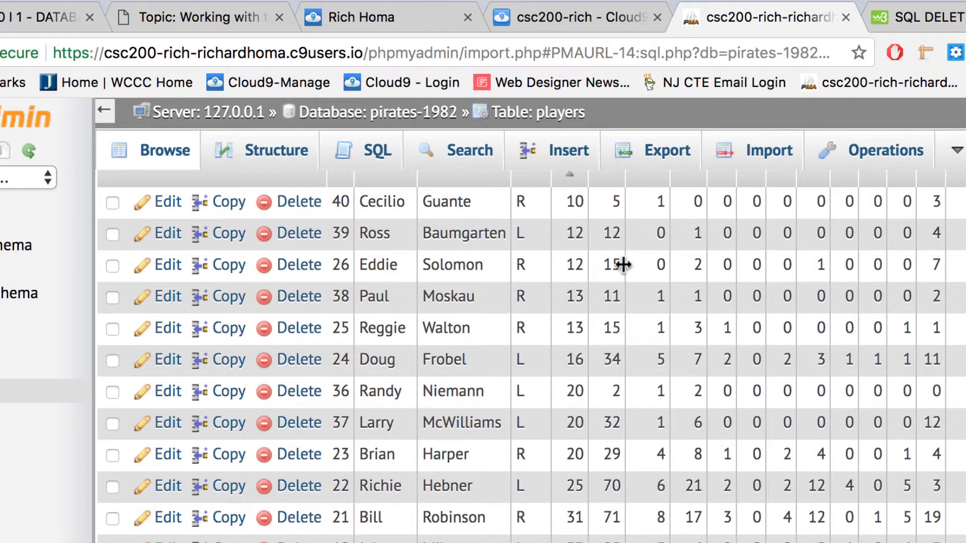
scroll(619, 263, down, 1)
scroll(623, 263, up, 5)
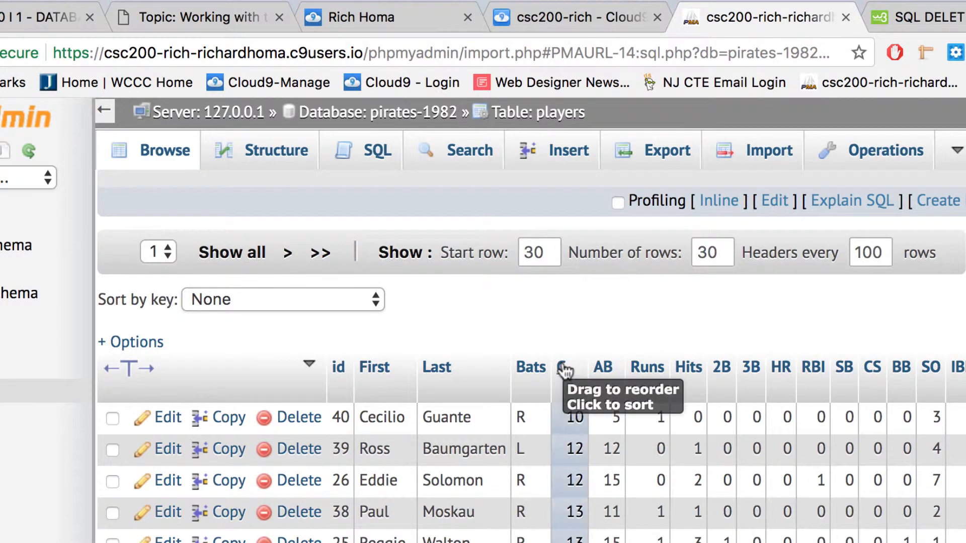
click(563, 370)
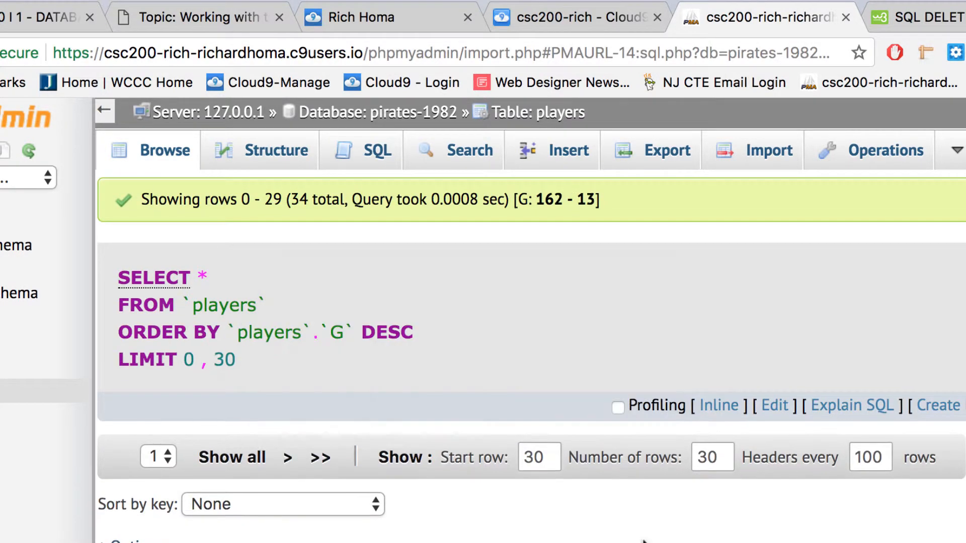
scroll(560, 400, down, 4)
click(558, 396)
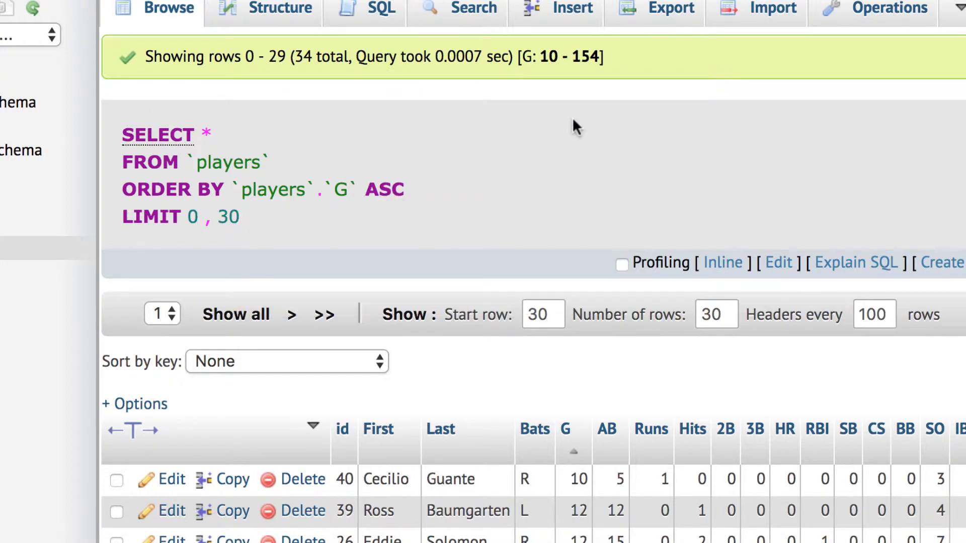
scroll(572, 116, down, 10)
scroll(574, 120, down, 6)
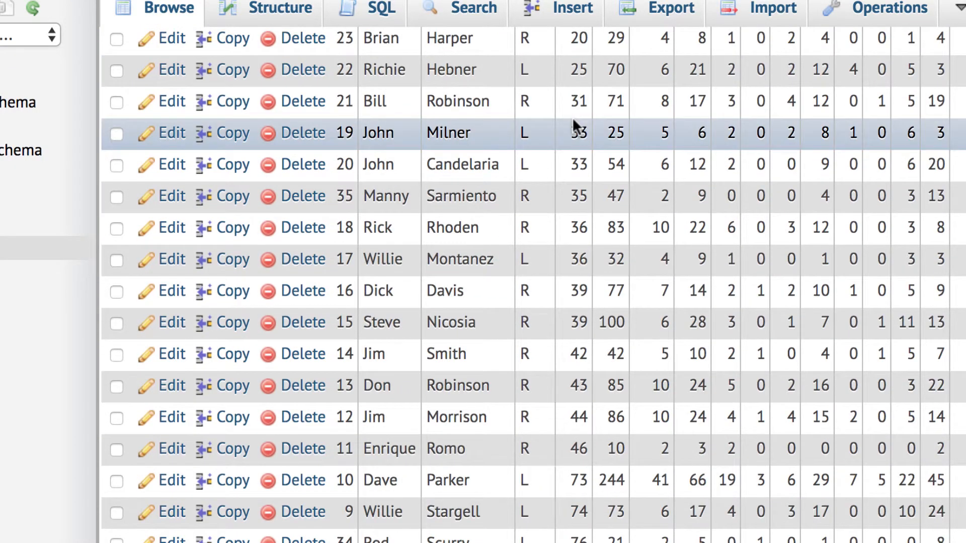
scroll(574, 124, down, 1)
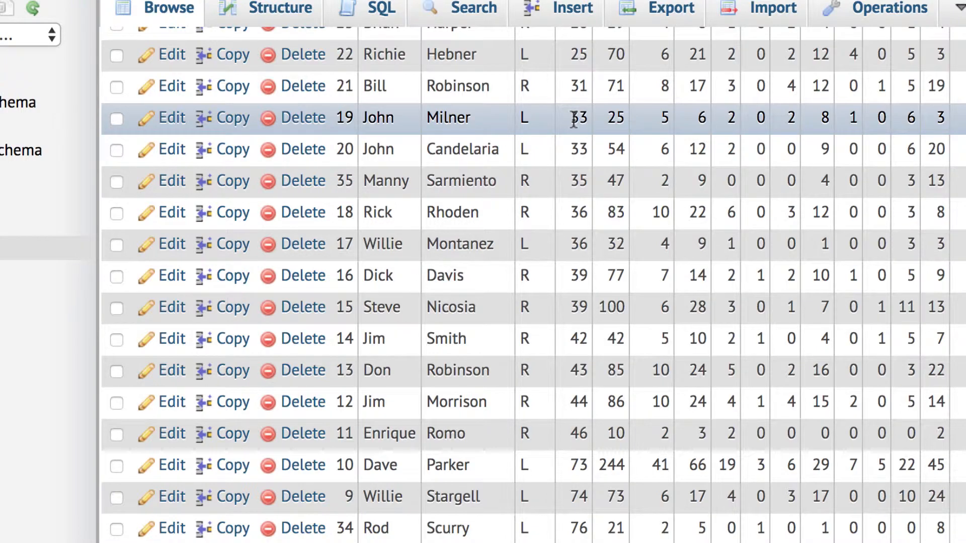
scroll(574, 120, up, 15)
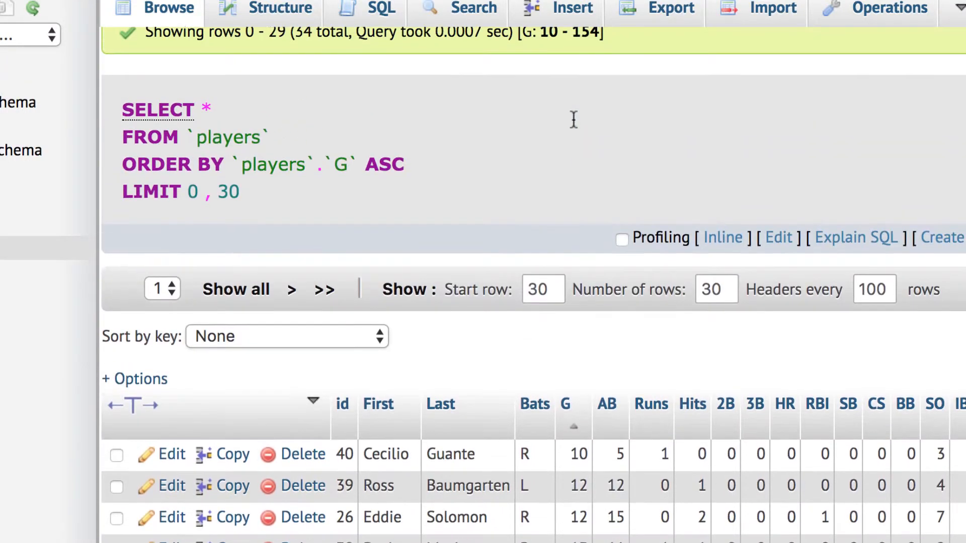
scroll(573, 120, down, 6)
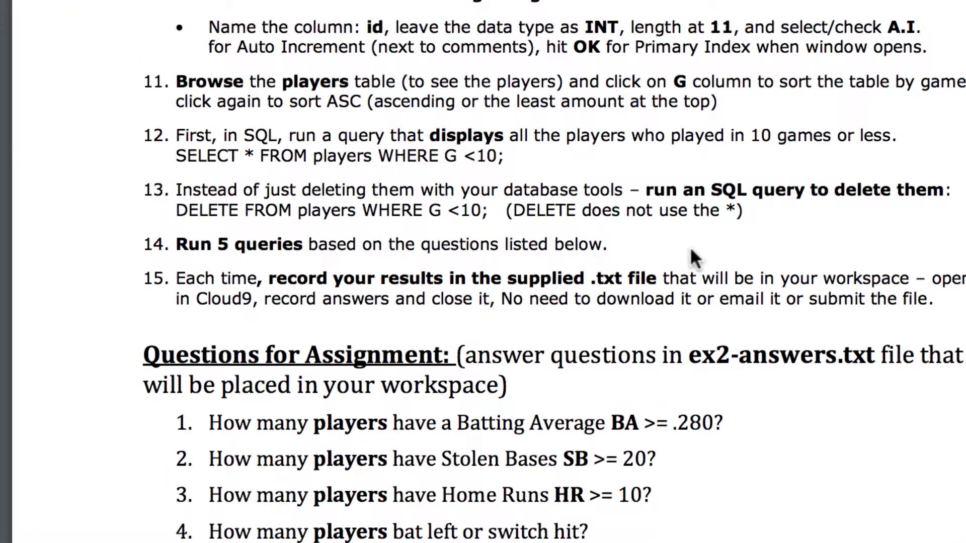
Step: Review the five ex2-answers.txt questions on page 2 of the PDF, then switch to Cloud9
scroll(621, 255, down, 5)
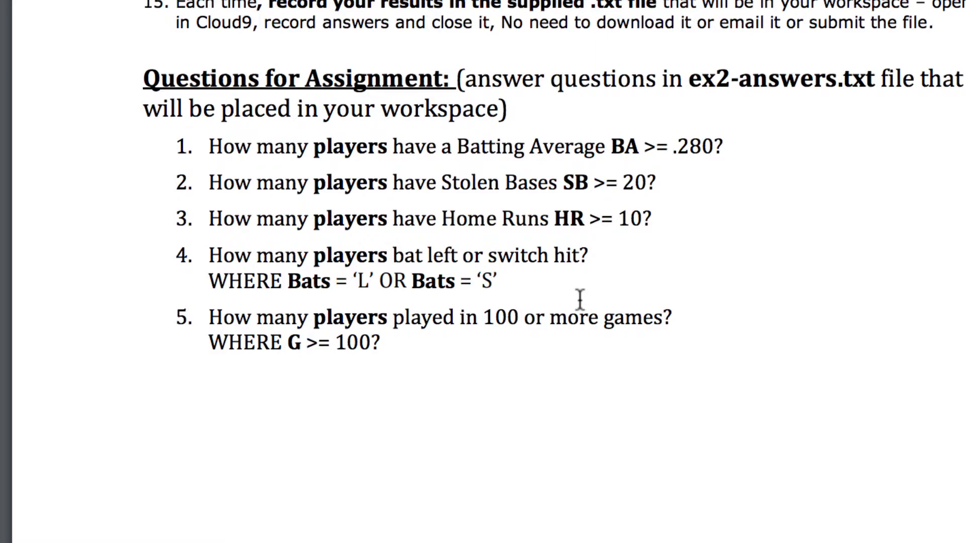
scroll(581, 301, up, 5)
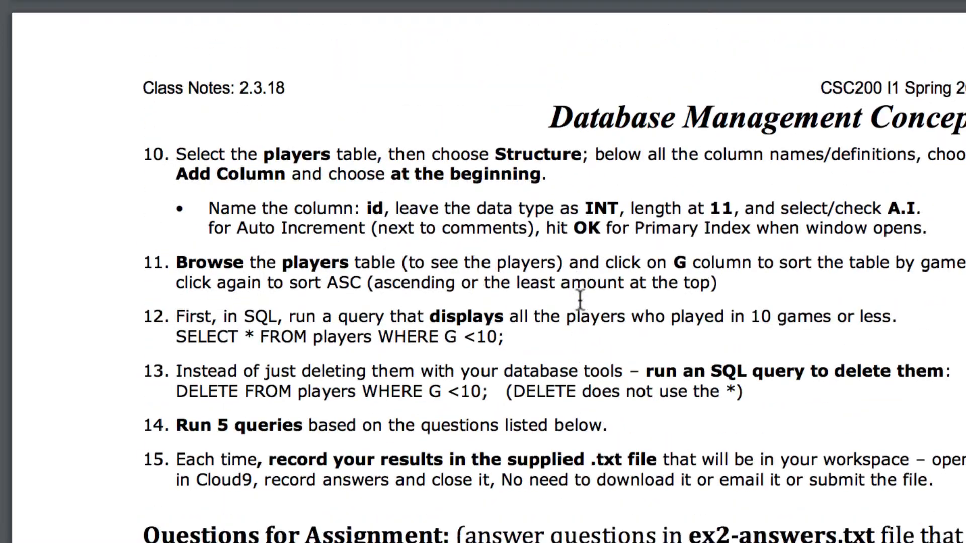
scroll(460, 330, down, 5)
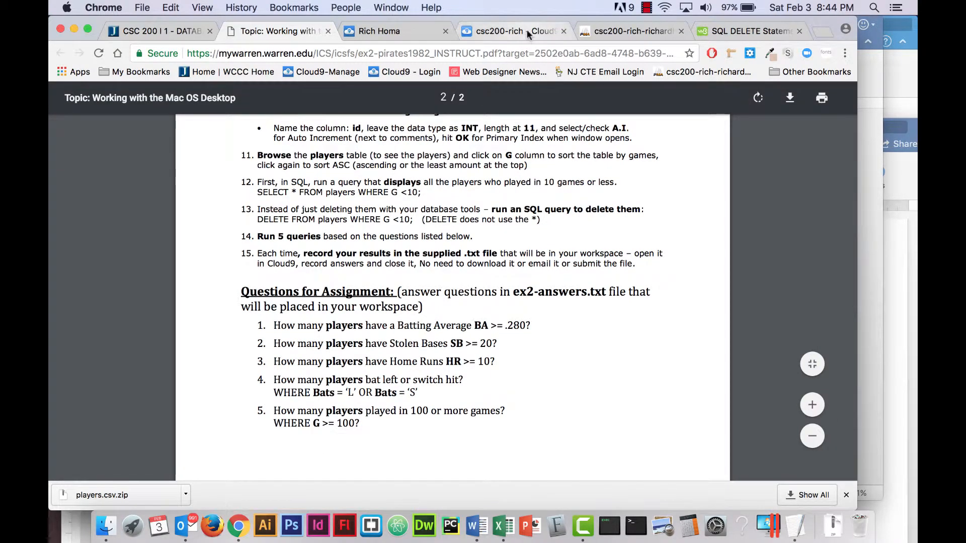
click(527, 30)
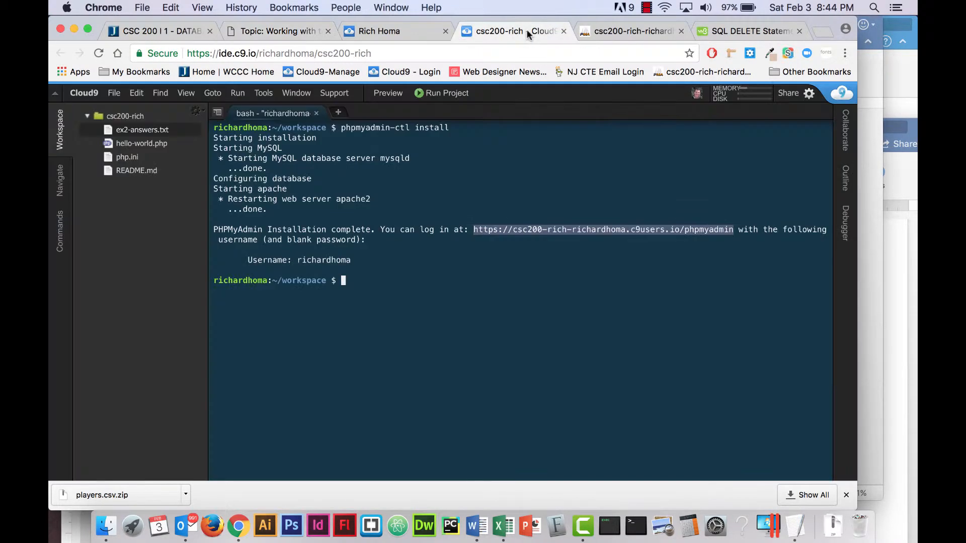
Step: Open ex2-answers.txt in the Cloud9 workspace, then return to phpMyAdmin's players table
double_click(142, 131)
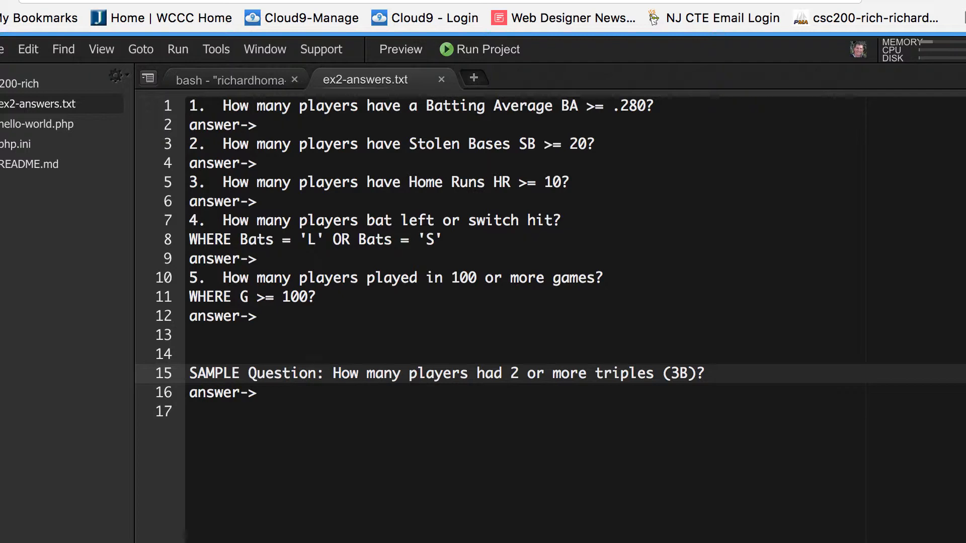
click(523, 1)
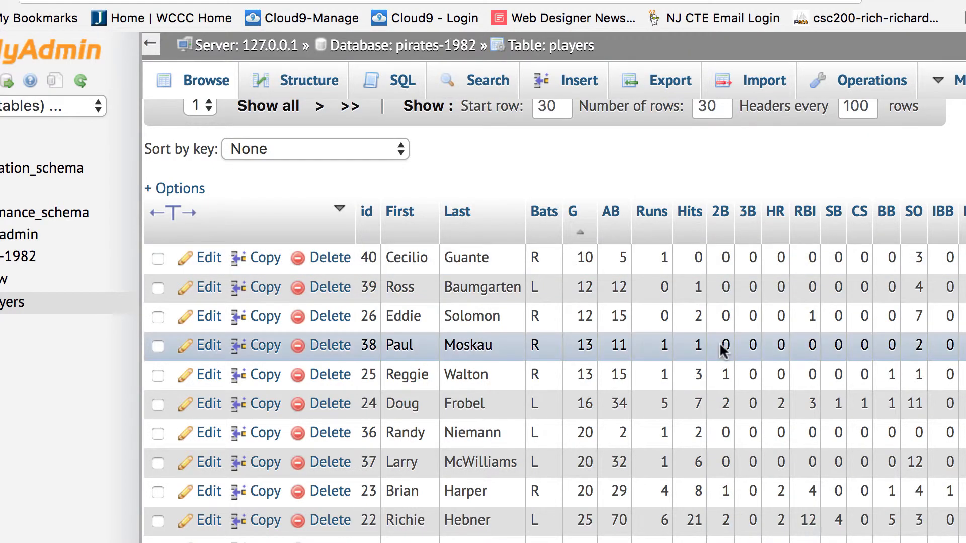
Step: Open the SQL editor for players and delete the placeholder WHERE 1 condition
scroll(723, 351, down, 10)
scroll(723, 351, up, 10)
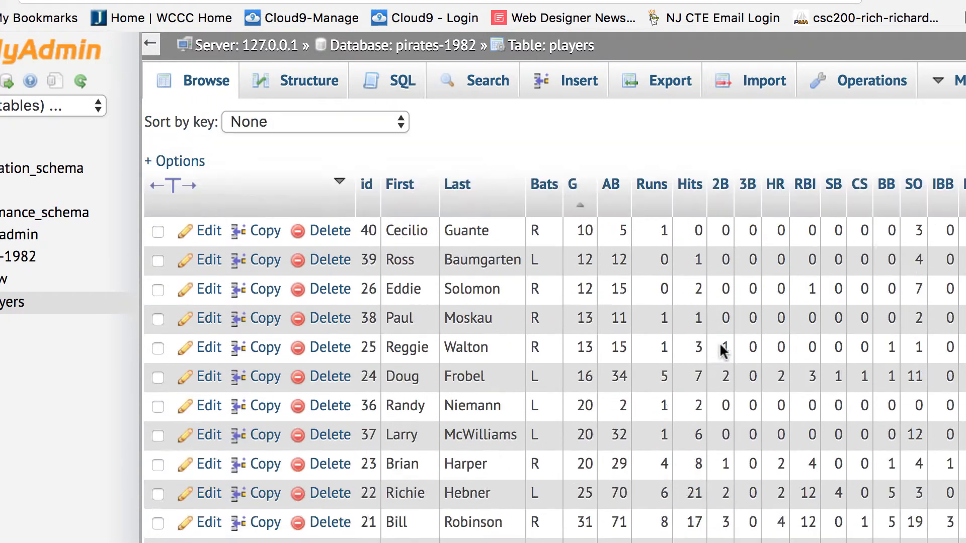
scroll(721, 350, up, 5)
click(405, 80)
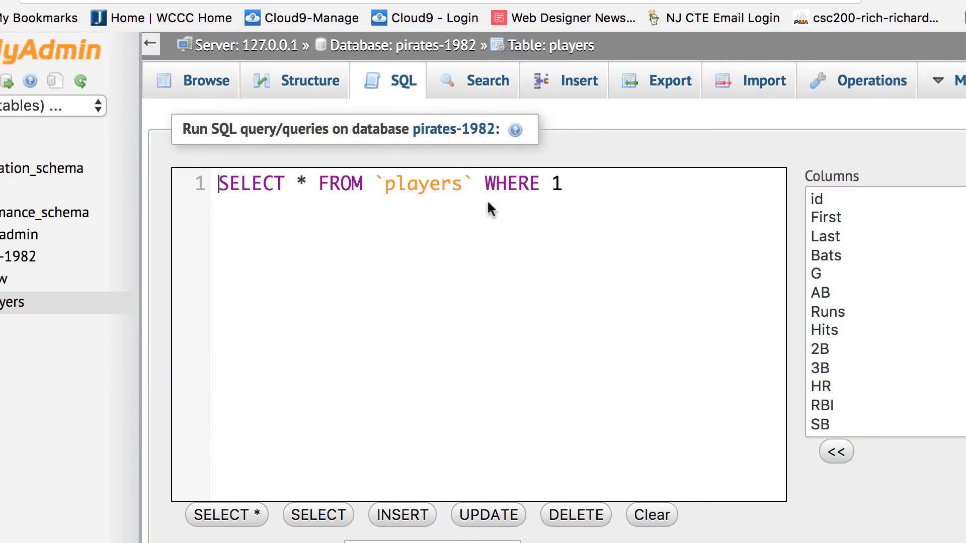
double_click(556, 184)
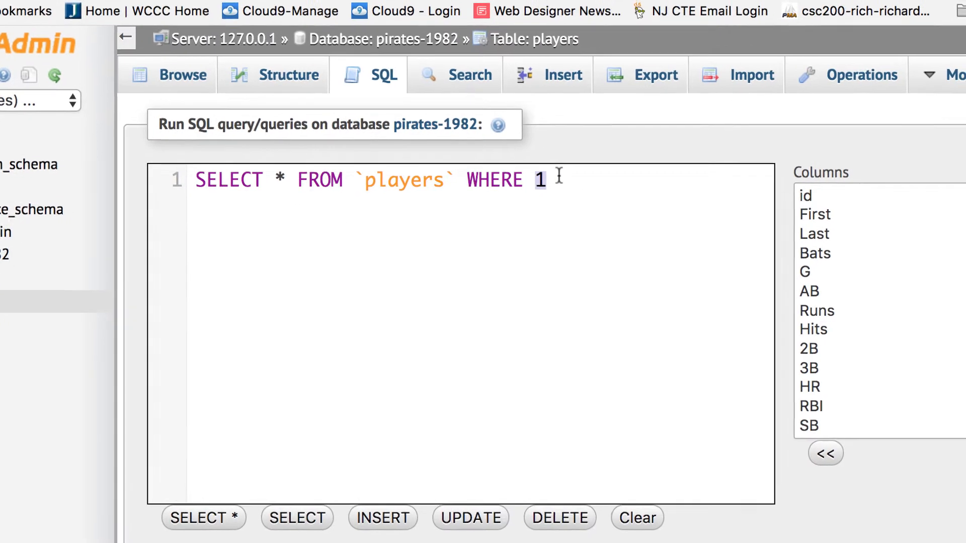
key(BackSpace)
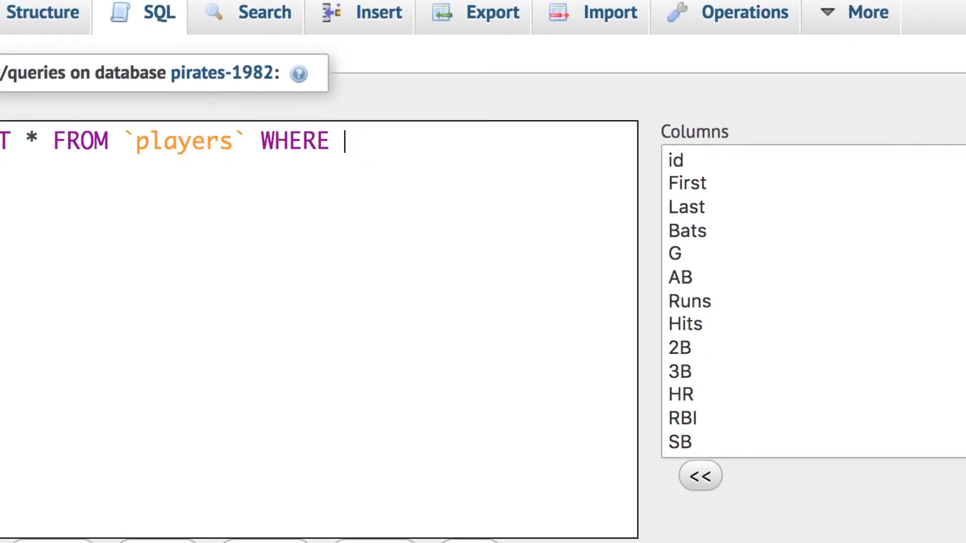
Step: Build the condition `3B` >1; and run the query, returning 8 players
double_click(681, 372)
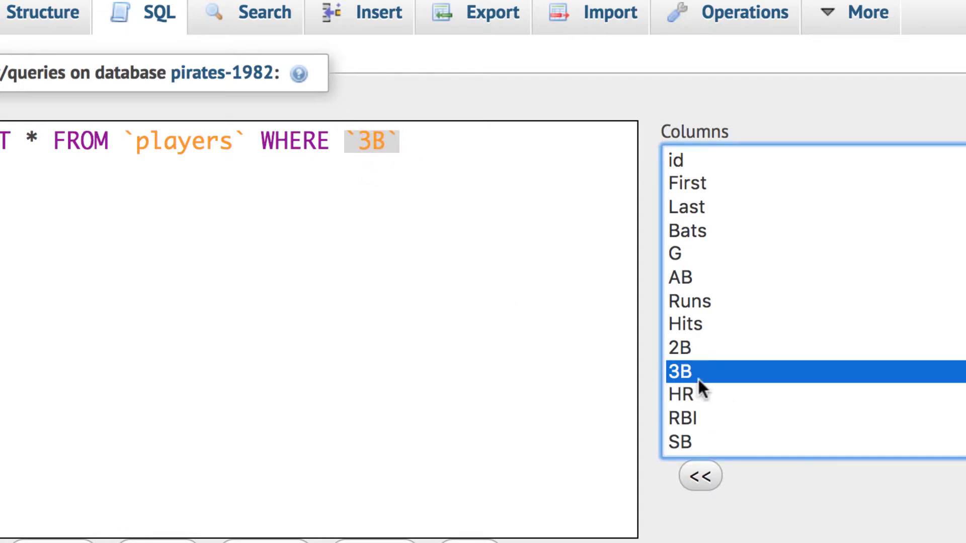
click(433, 141)
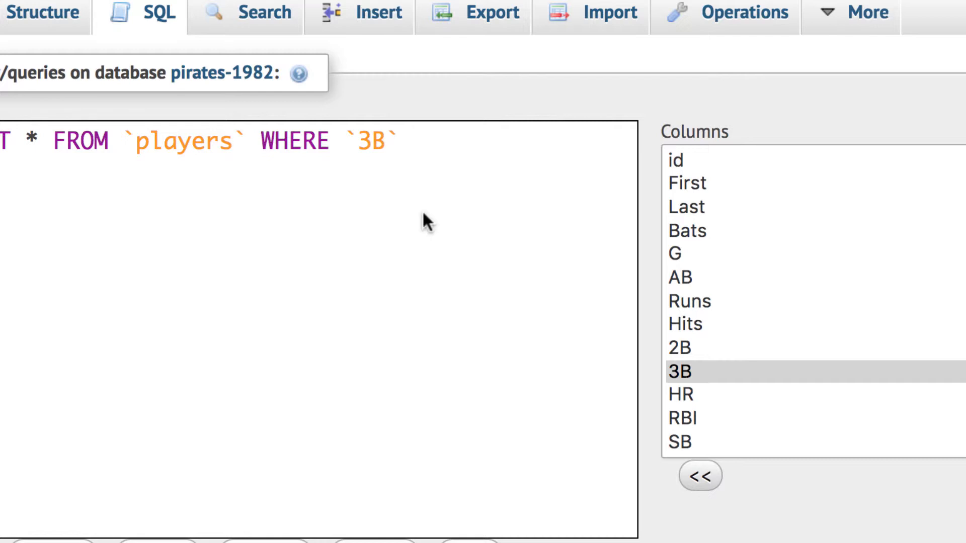
text(>)
key(BackSpace)
text(>=2)
drag(427, 141, 456, 139)
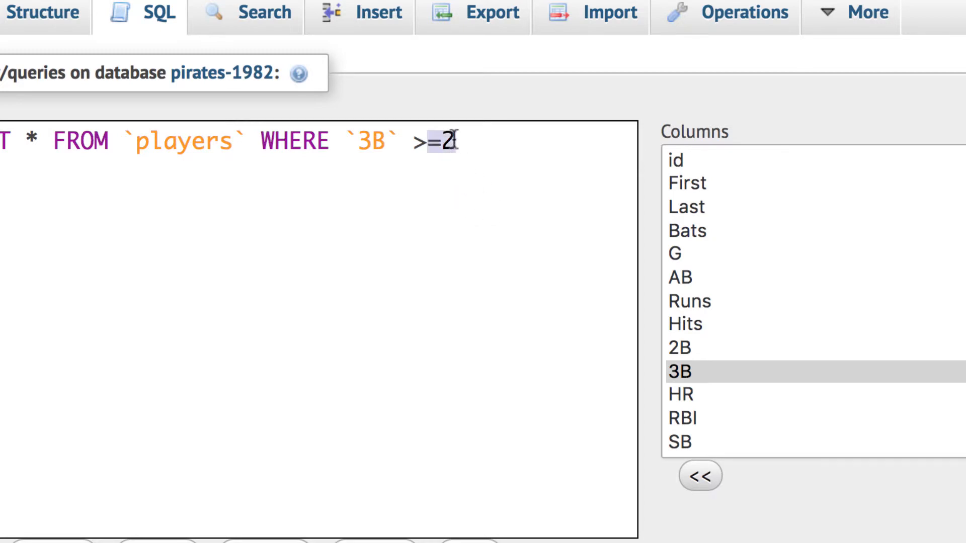
text(1)
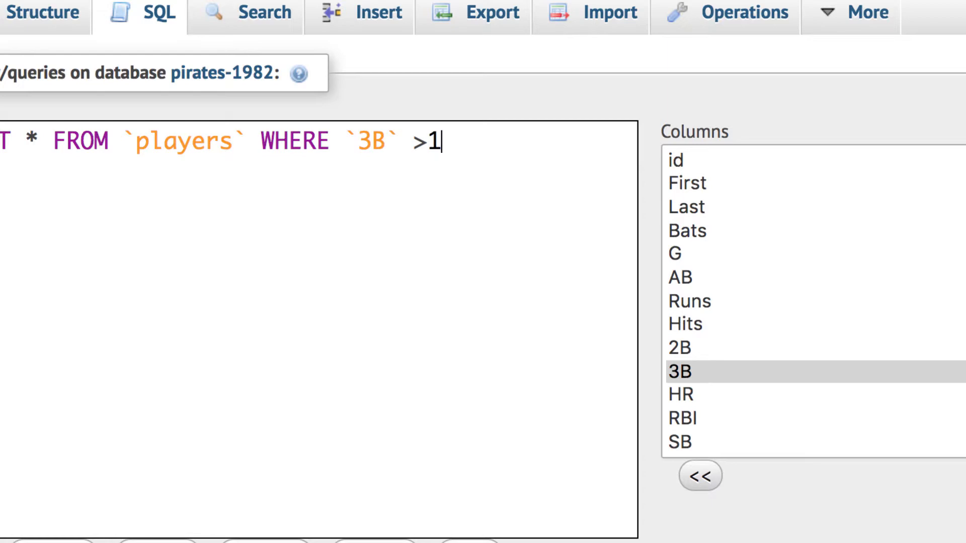
text(;)
scroll(531, 289, down, 3)
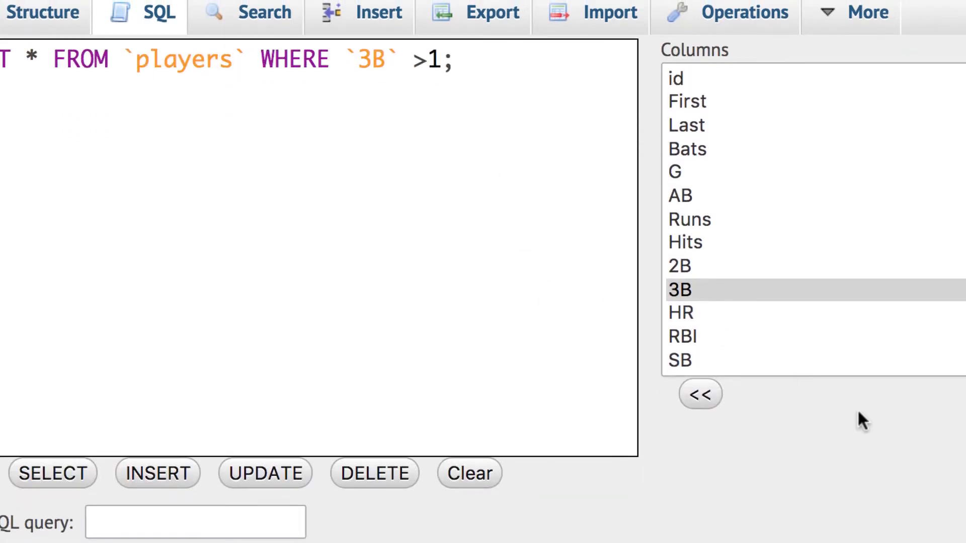
click(962, 540)
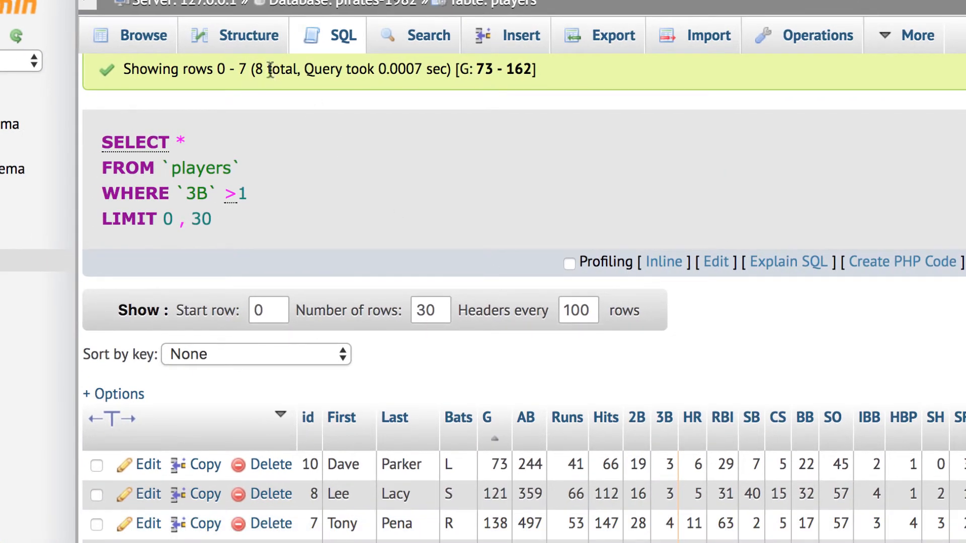
Step: Scroll the query results to count the 8 matching players
scroll(458, 246, down, 8)
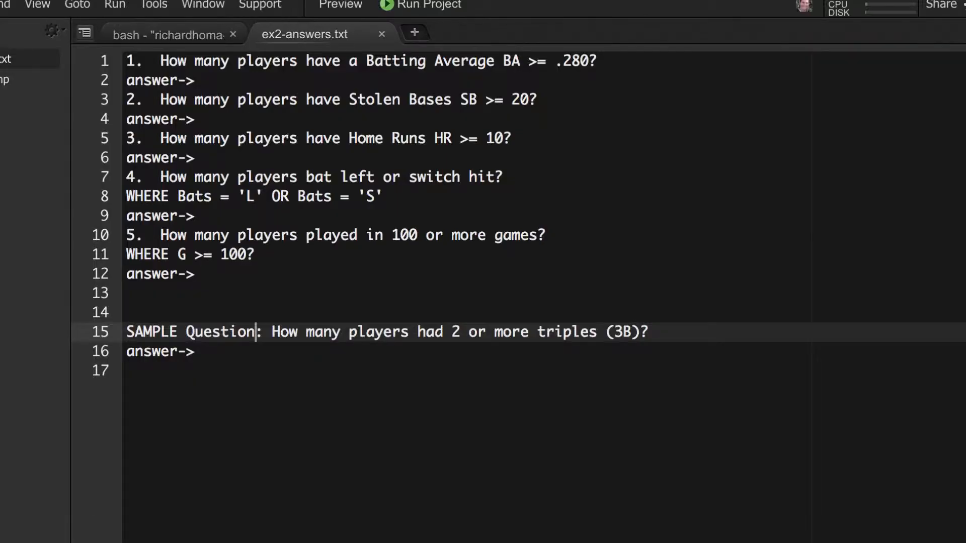
Step: Type 8 after answer-> on line 16 of ex2-answers.txt and save the file
click(214, 352)
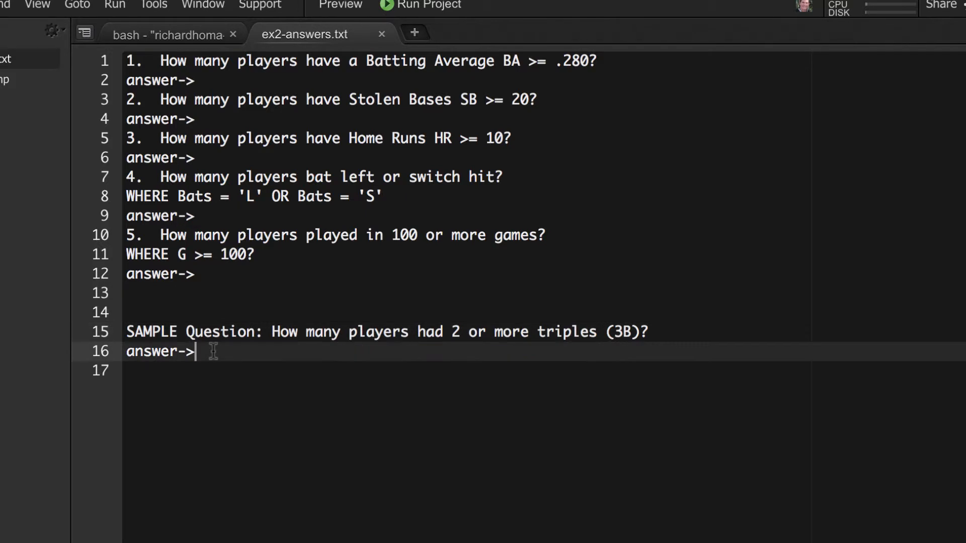
text(8)
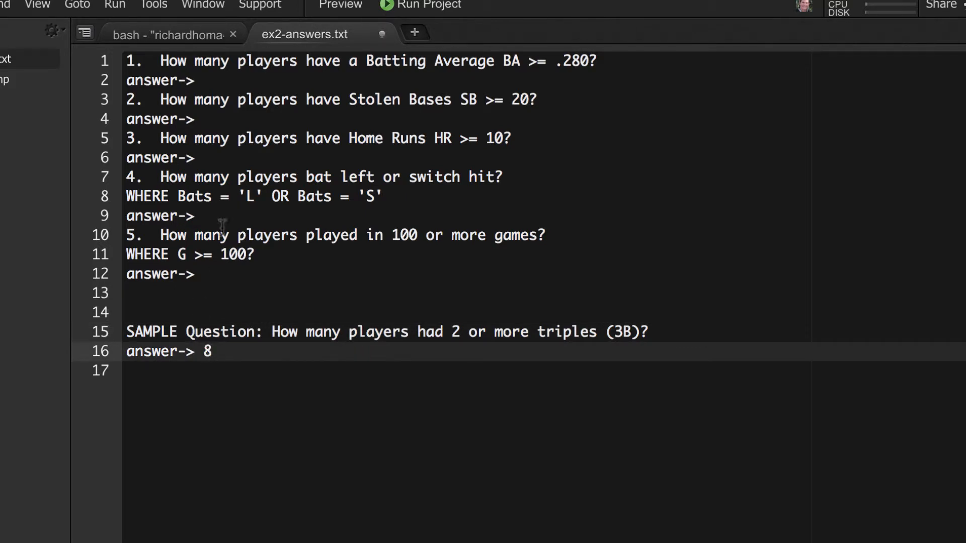
click(99, 5)
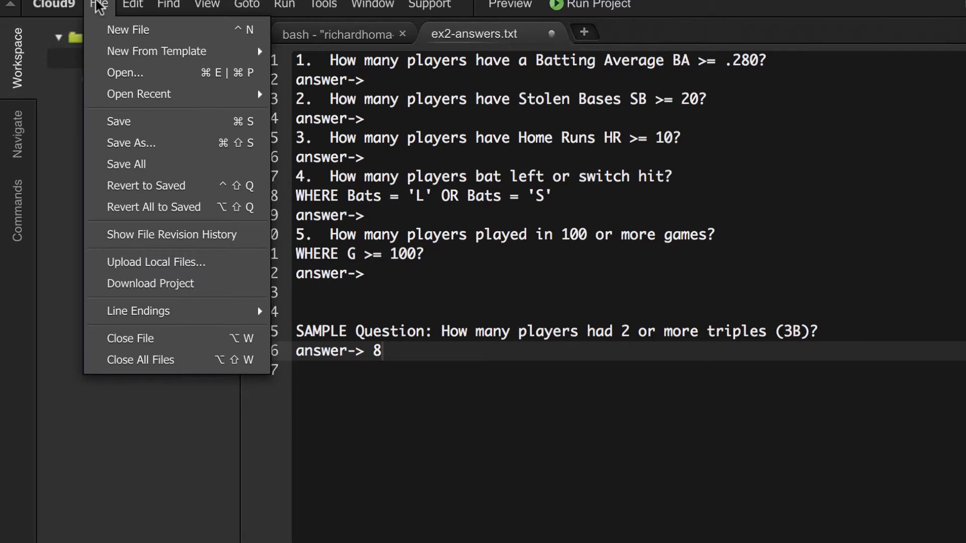
click(125, 120)
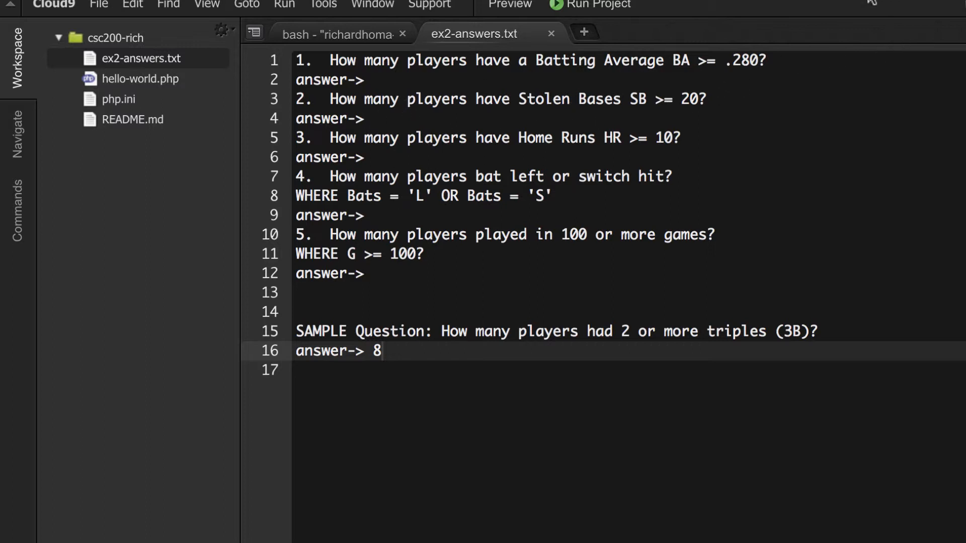
Step: Reread the handout's steps in the PDF, then reopen the full players table in pirates-1982
click(649, 1)
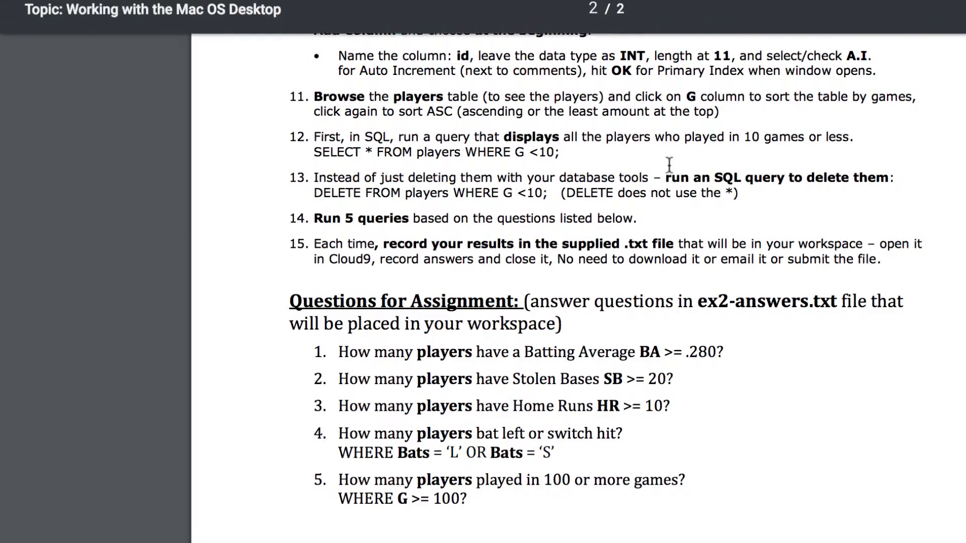
scroll(736, 385, up, 5)
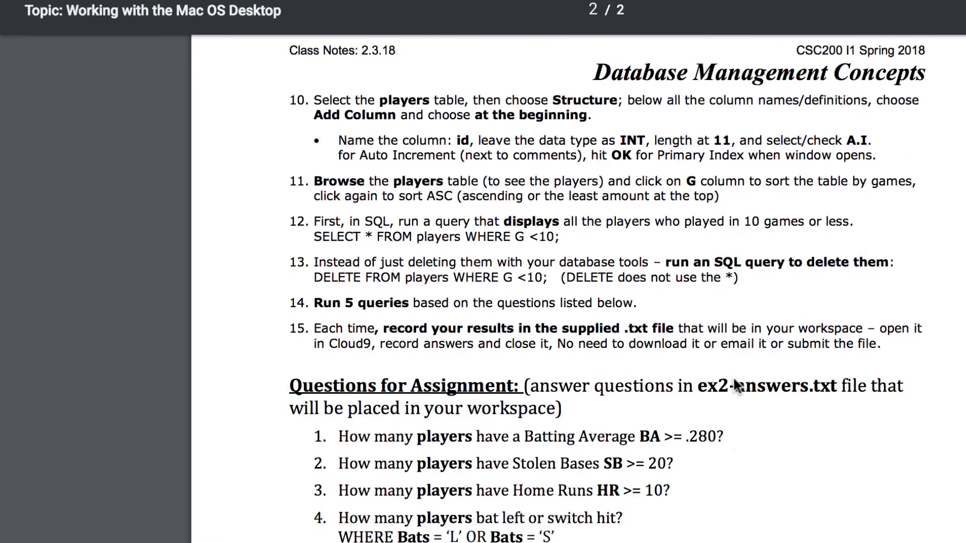
scroll(733, 376, down, 4)
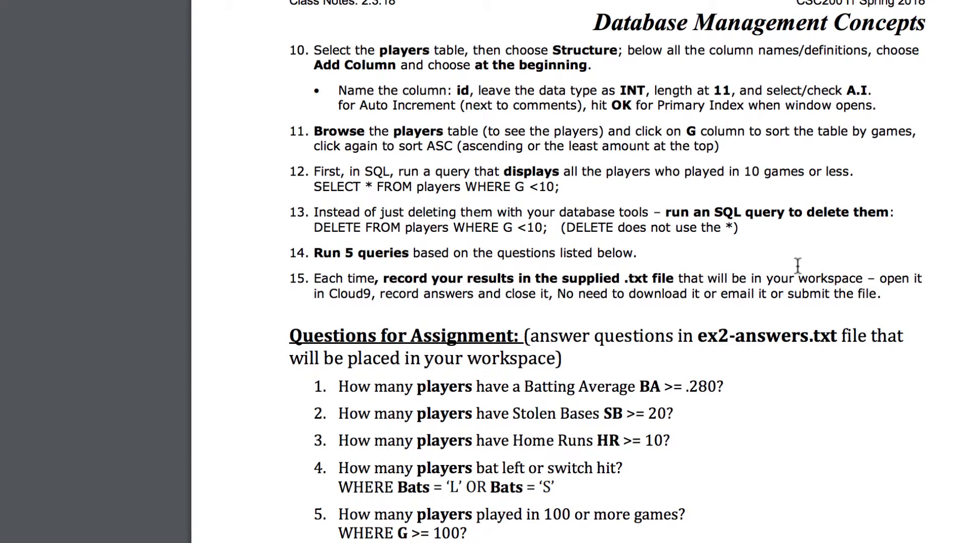
scroll(798, 265, up, 15)
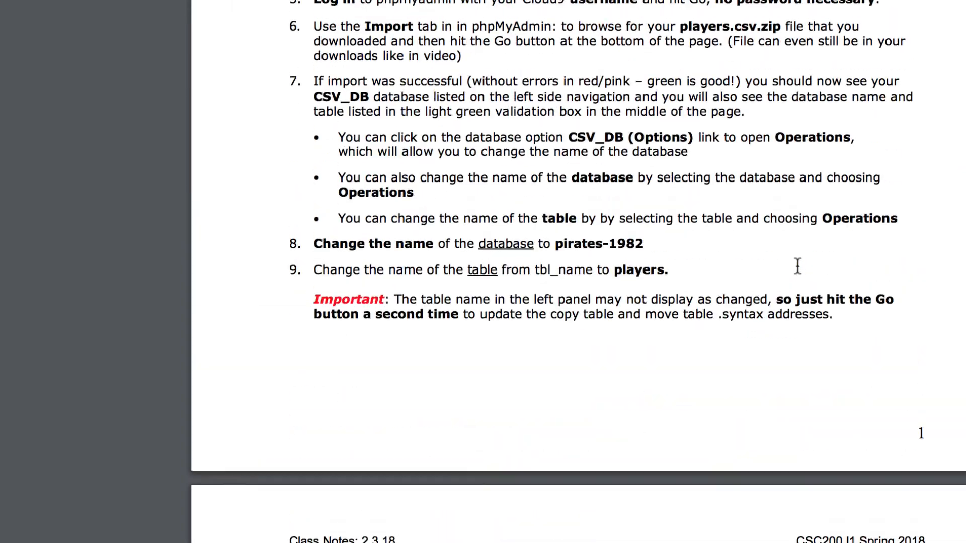
scroll(797, 265, up, 10)
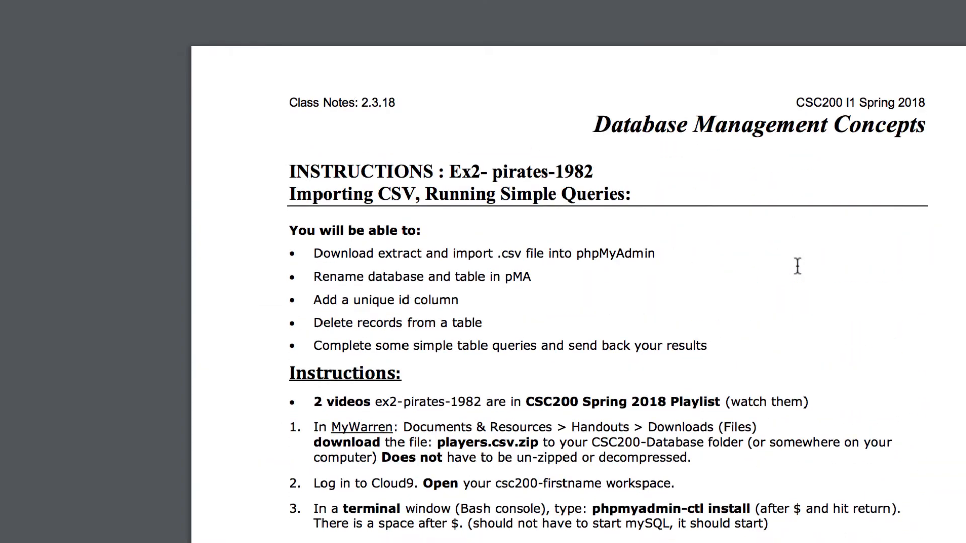
scroll(798, 265, down, 5)
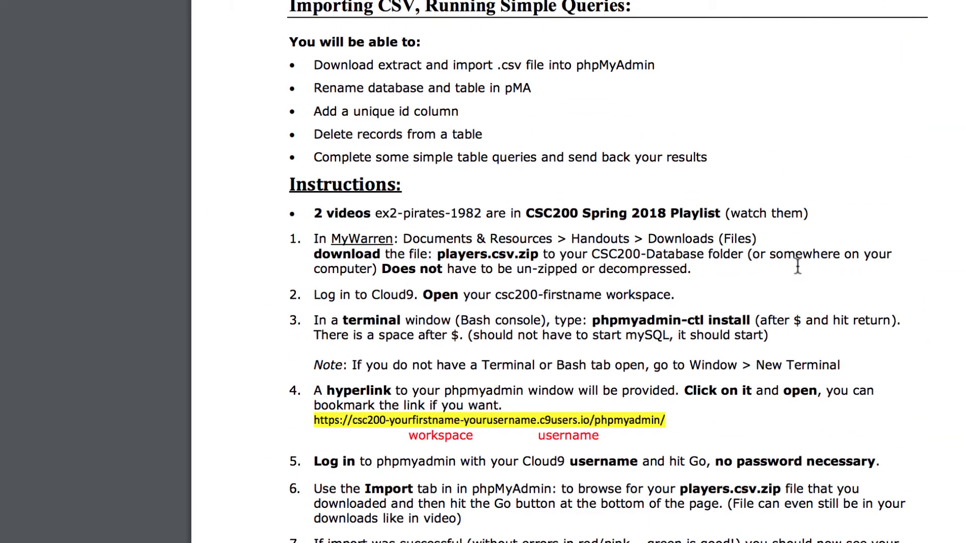
scroll(797, 265, down, 6)
scroll(798, 266, up, 11)
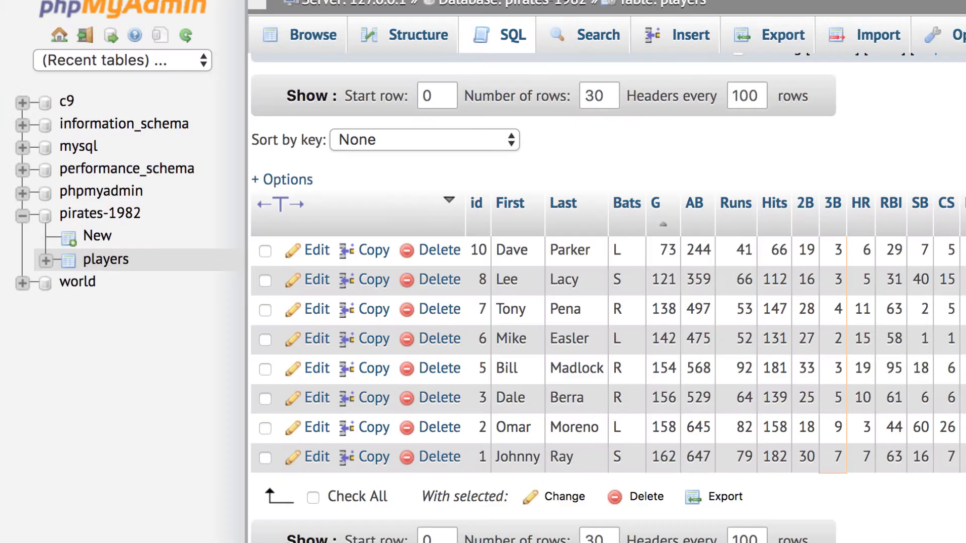
click(120, 263)
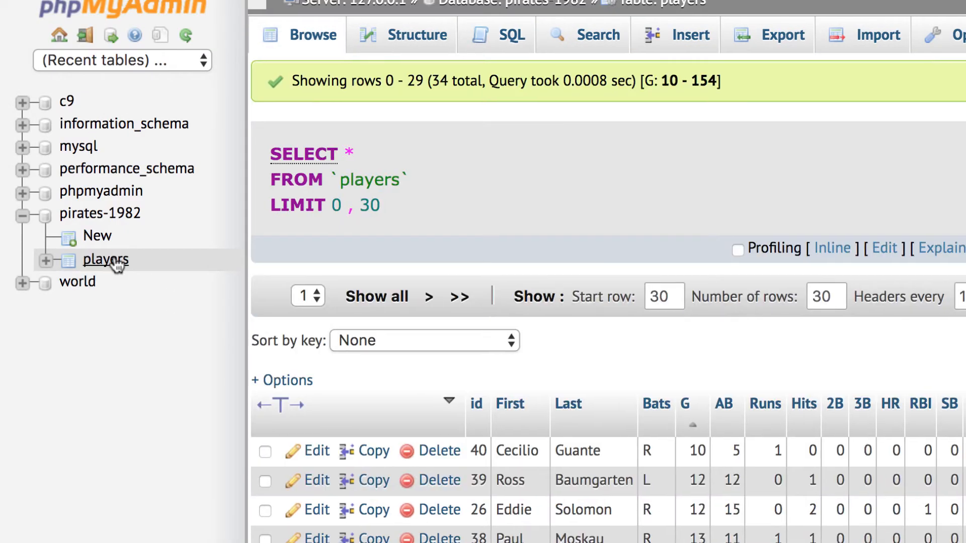
Step: Open the players table's Operations page and enter players2 as the rename target
click(116, 261)
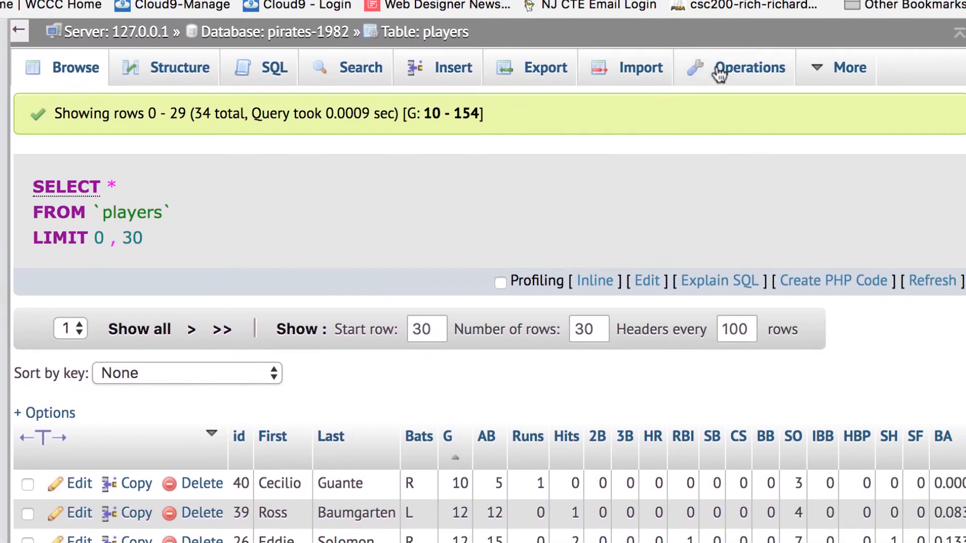
click(764, 67)
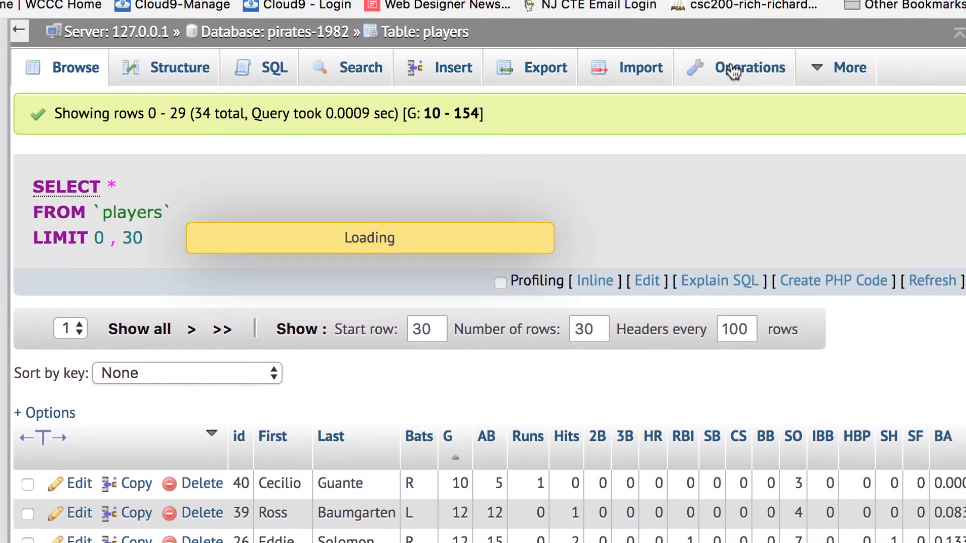
scroll(369, 327, down, 3)
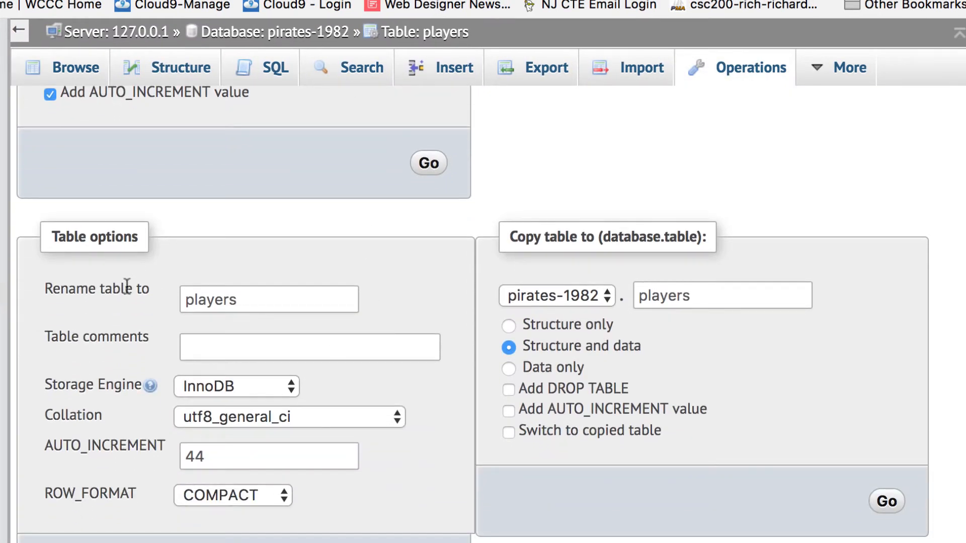
double_click(251, 301)
click(251, 300)
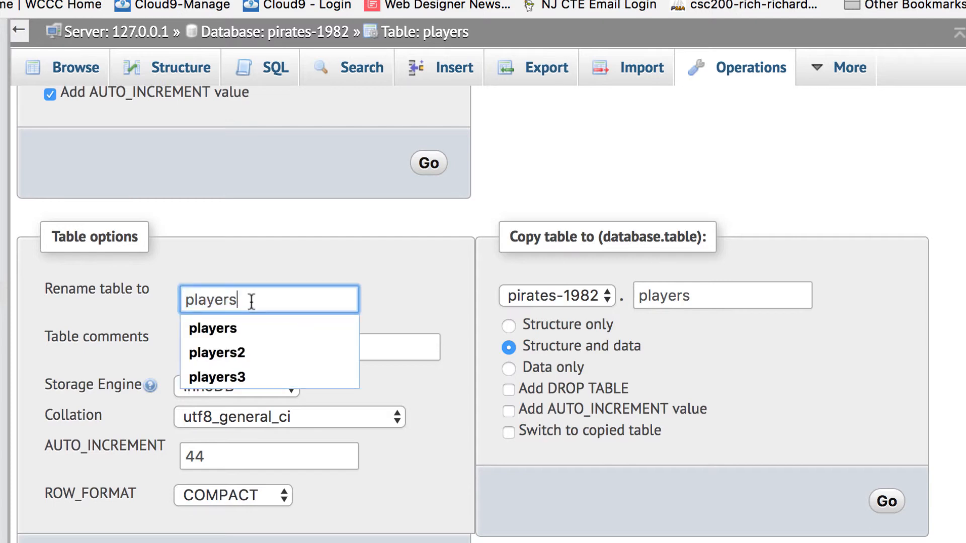
click(207, 355)
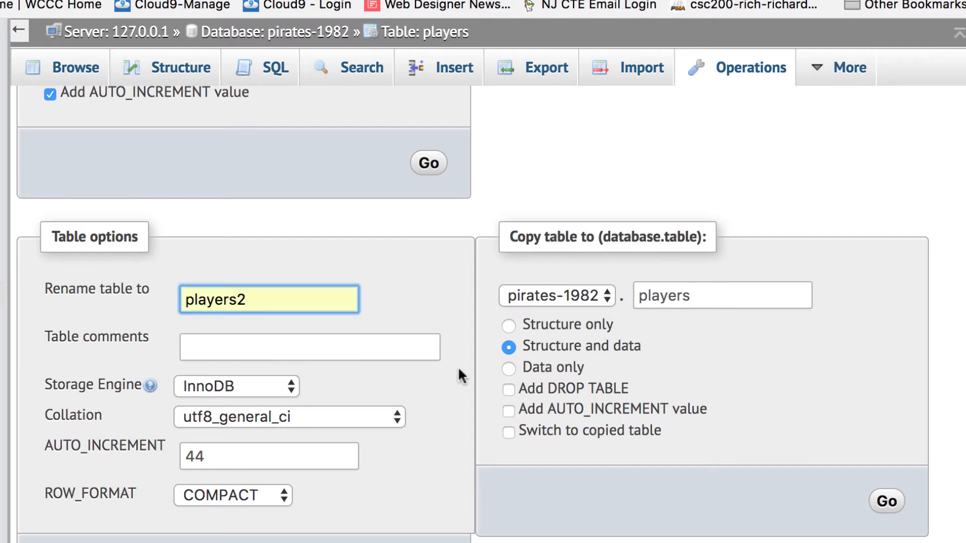
scroll(460, 375, up, 3)
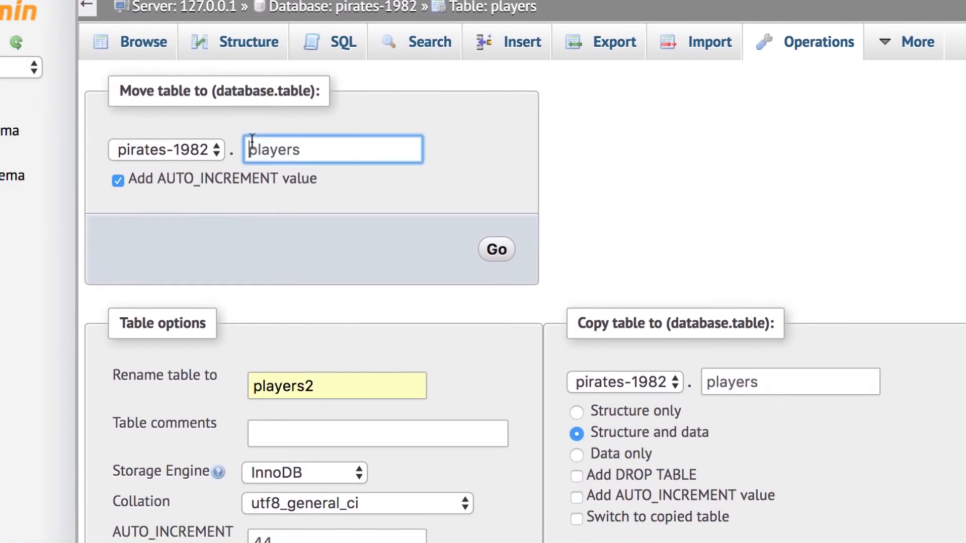
Step: Set both the move-table and copy-table destination names to players2
double_click(250, 180)
click(316, 152)
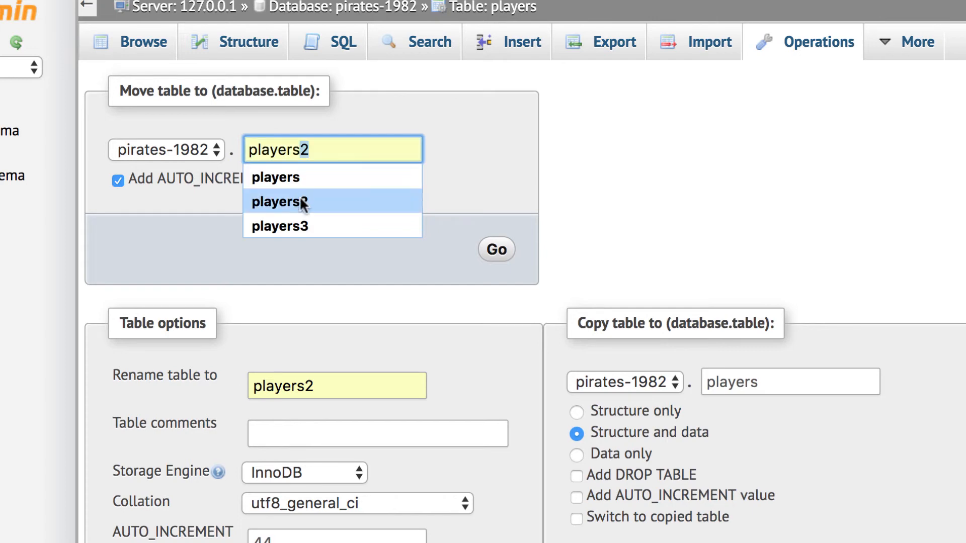
click(265, 202)
double_click(778, 380)
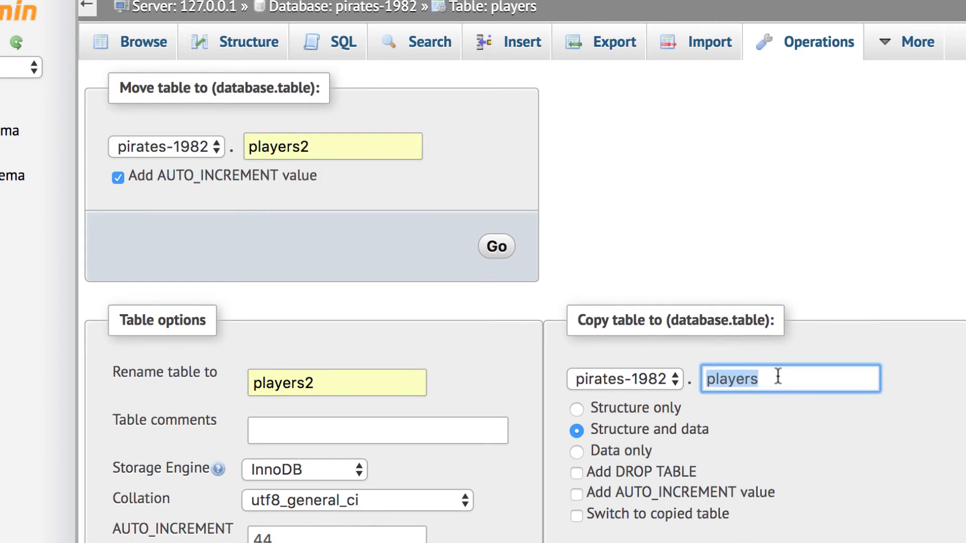
click(778, 378)
text(2)
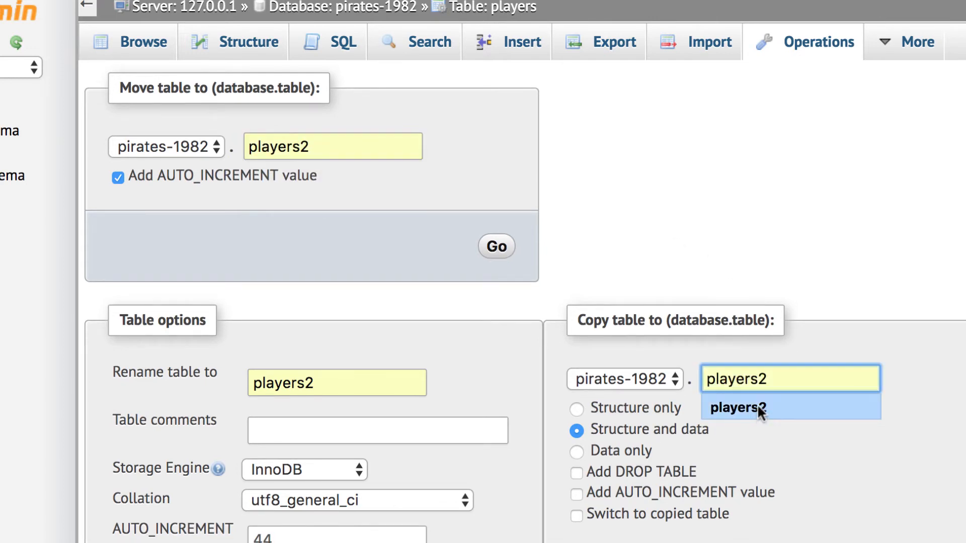
click(758, 409)
scroll(830, 398, down, 5)
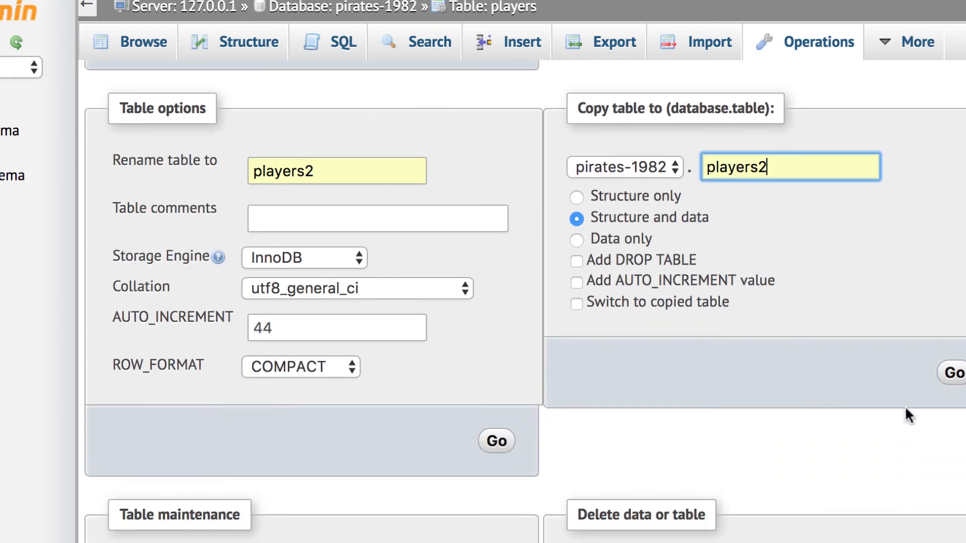
Step: Submit the copy to players2 with Structure and data, dismissing the SQL query notices
click(958, 375)
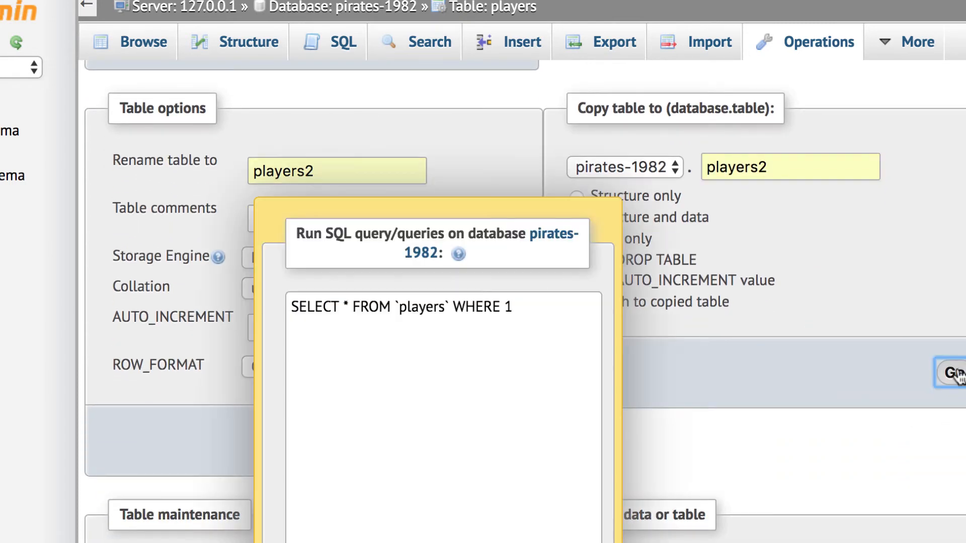
click(552, 367)
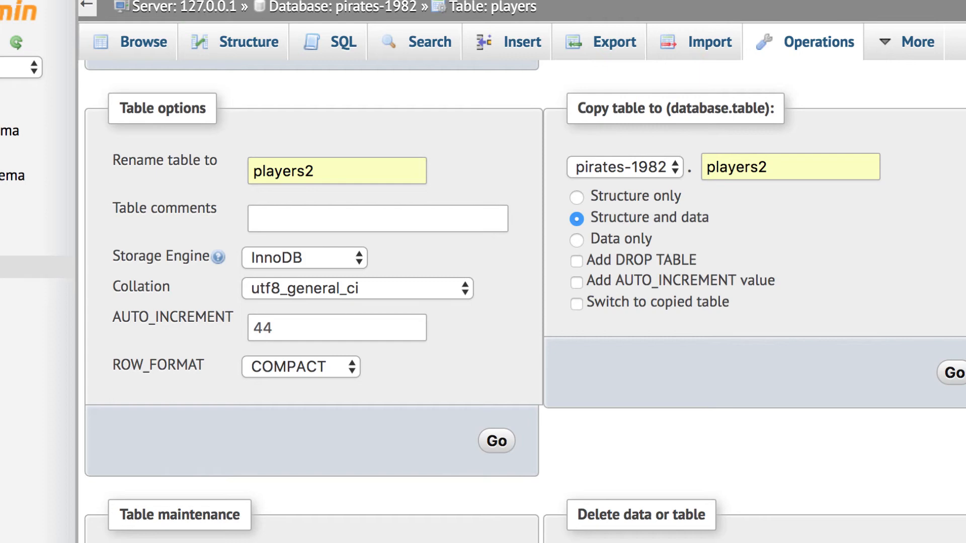
scroll(146, 237, up, 5)
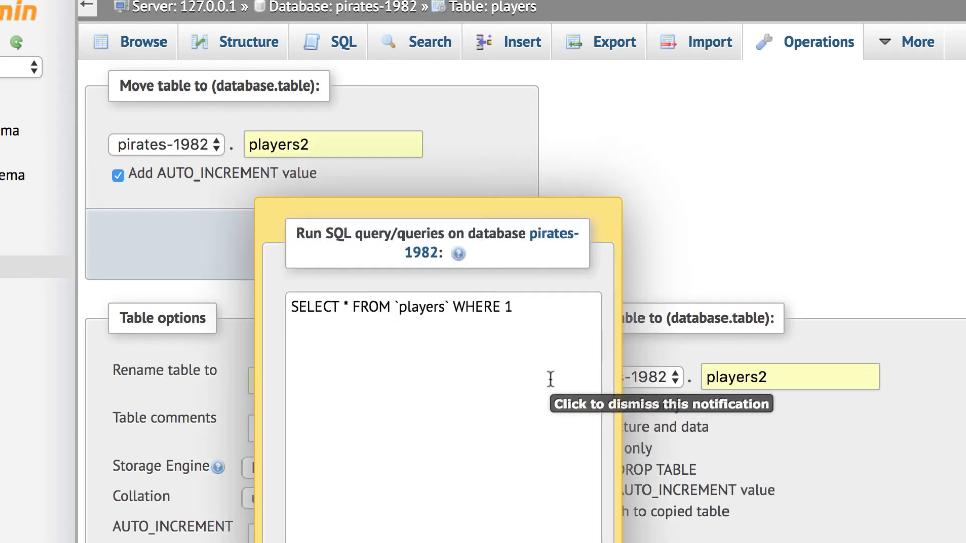
scroll(494, 498, down, 5)
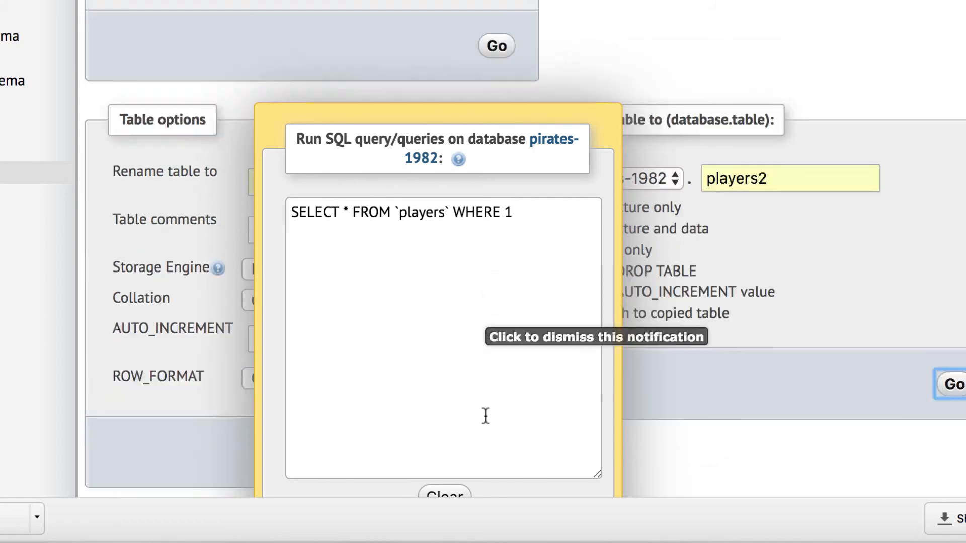
scroll(485, 416, up, 2)
click(610, 133)
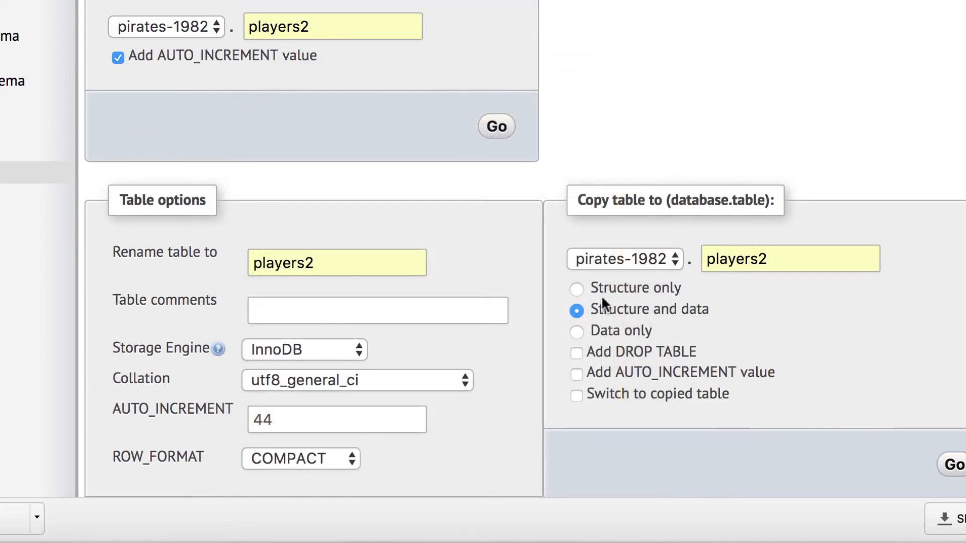
click(952, 465)
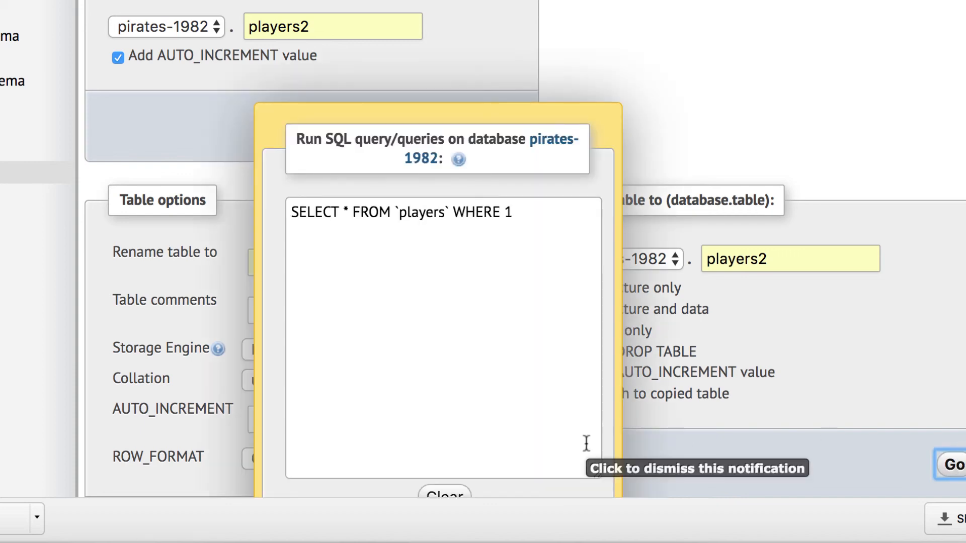
click(448, 495)
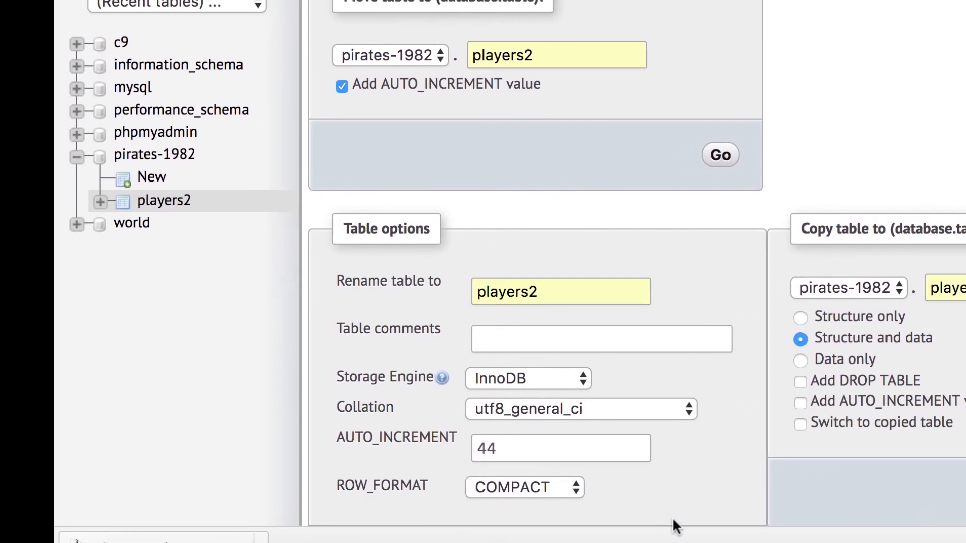